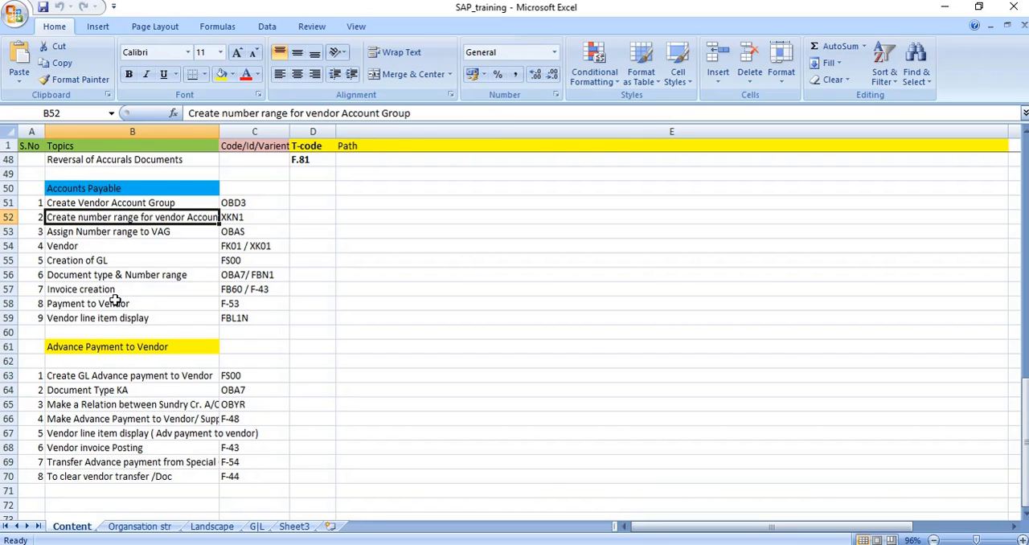
# Review the Advance Payment to Vendor topics and their transaction codes in the training sheet
pyautogui.click(105, 348)
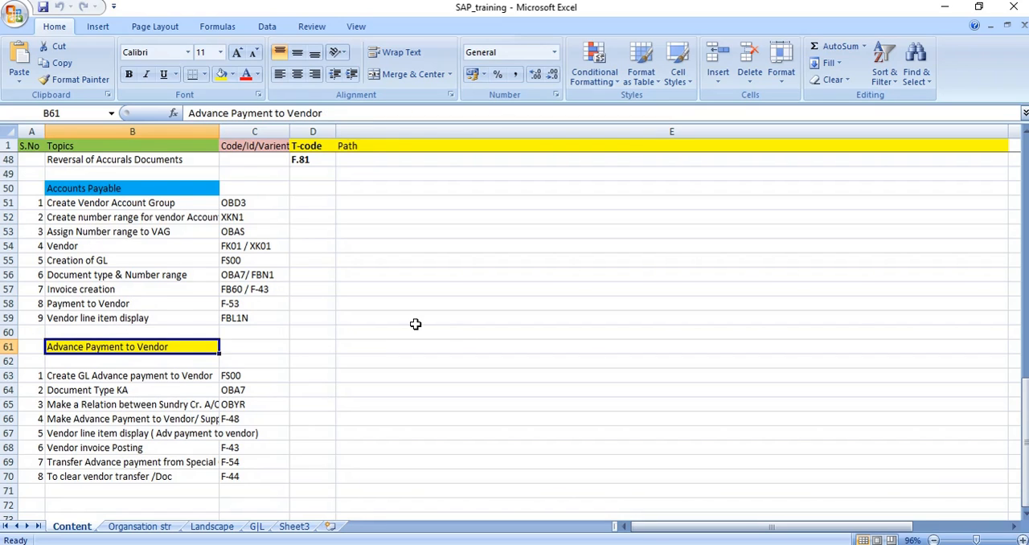
pyautogui.scroll(-1, 413, 322)
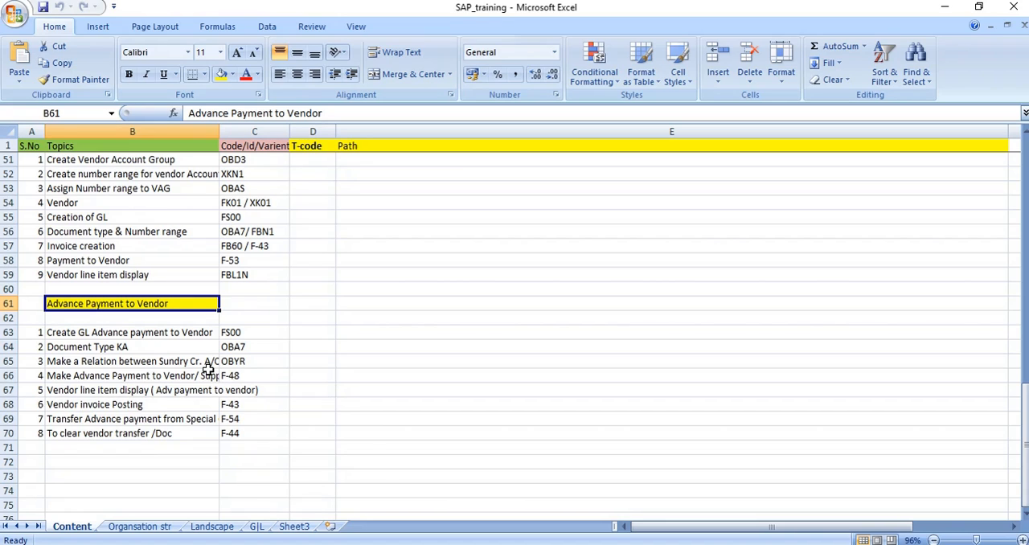
pyautogui.click(232, 375)
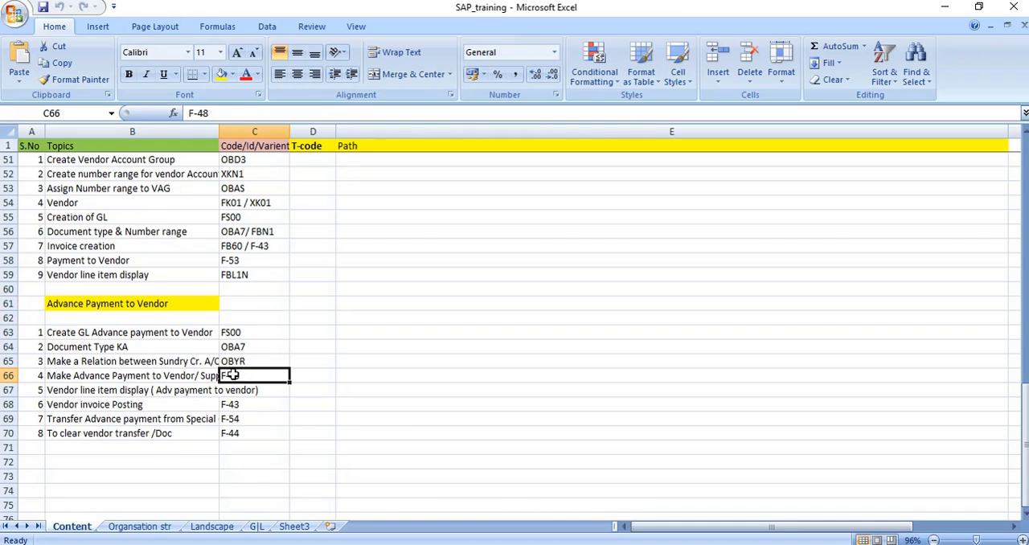
pyautogui.click(136, 218)
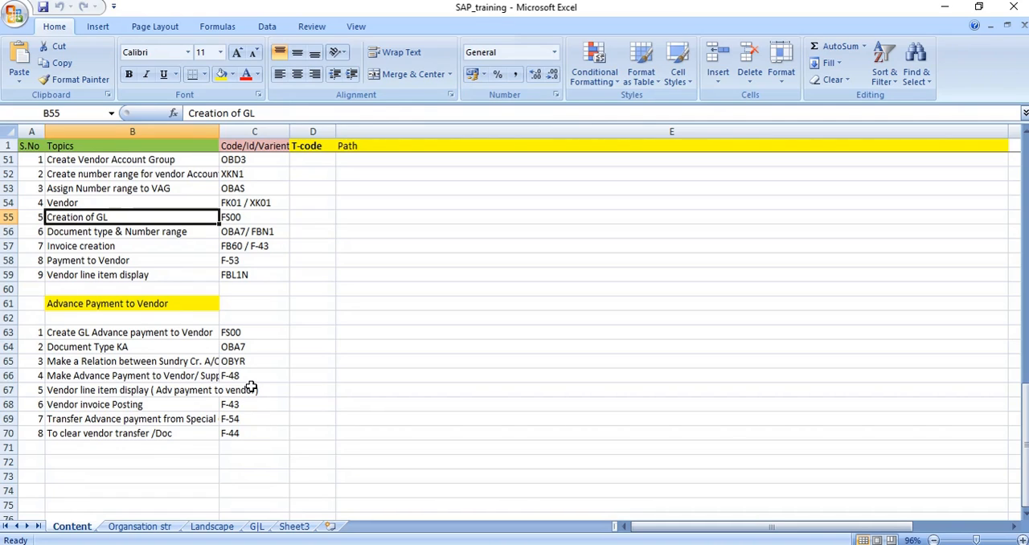
pyautogui.click(99, 334)
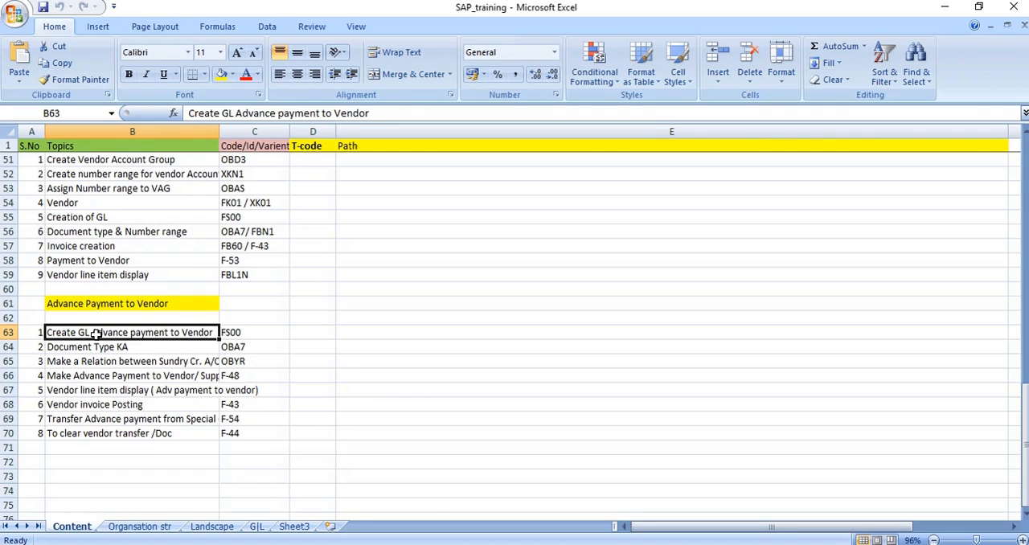
# Highlight the 'Advance payment to Vendor' wording in the Create GL Advance payment to Vendor topic
pyautogui.doubleClick(93, 332)
pyautogui.moveTo(93, 332); pyautogui.dragTo(212, 334)
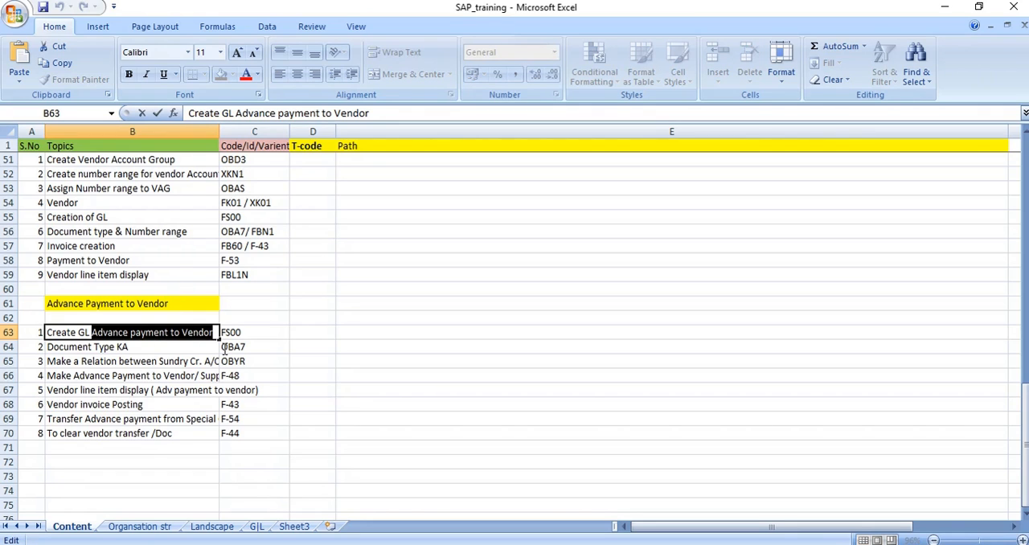
pyautogui.click(138, 246)
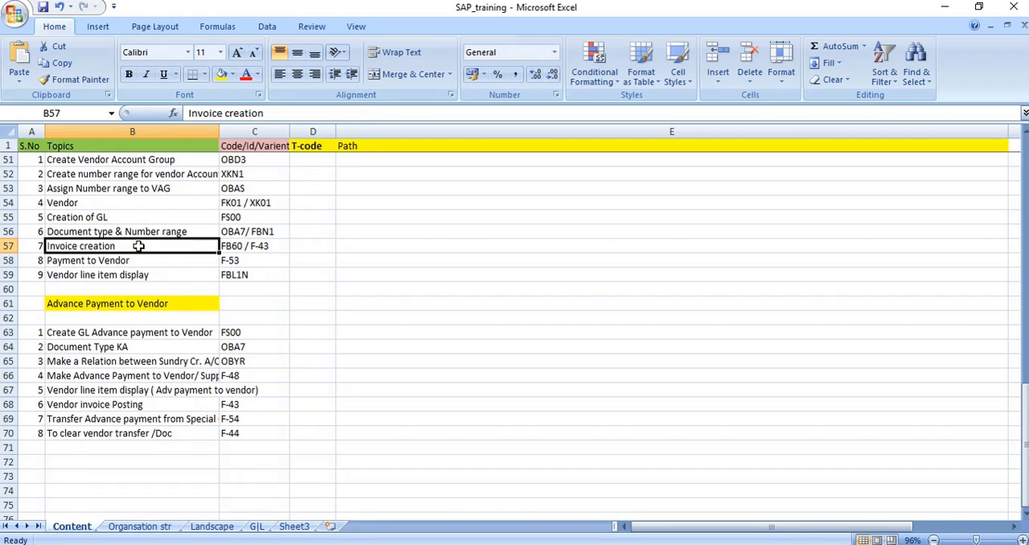
pyautogui.click(95, 332)
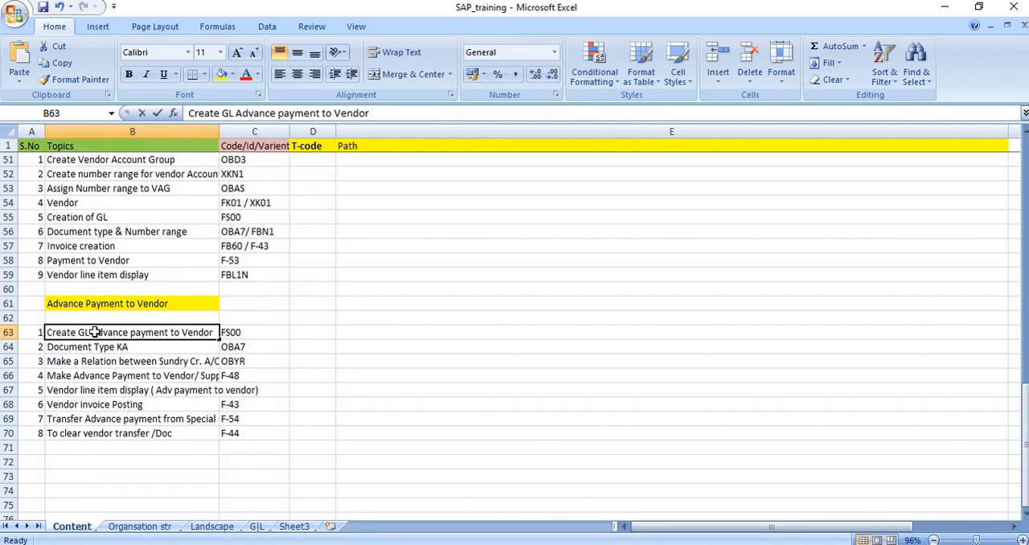
pyautogui.doubleClick(94, 332)
pyautogui.moveTo(95, 332); pyautogui.dragTo(223, 345)
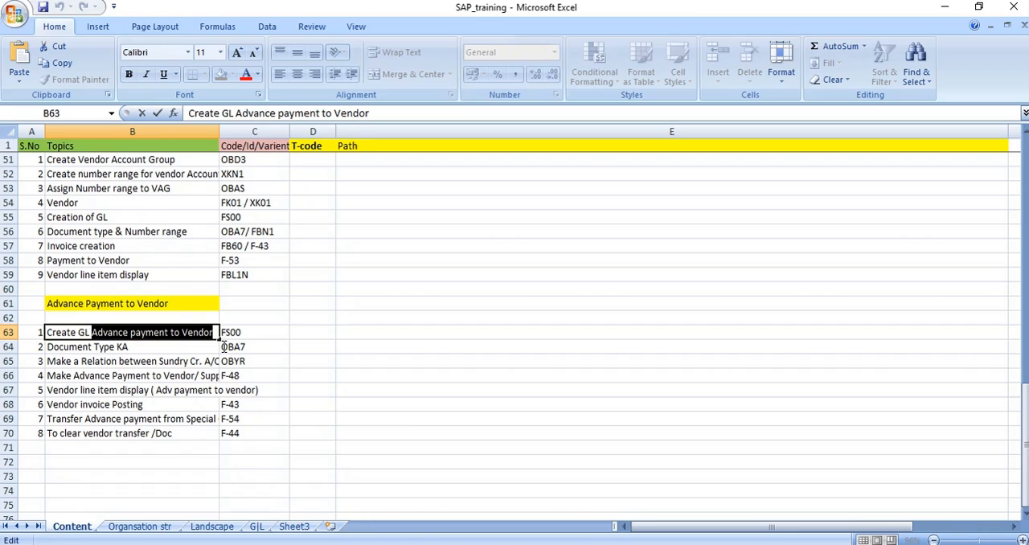
pyautogui.click(413, 423)
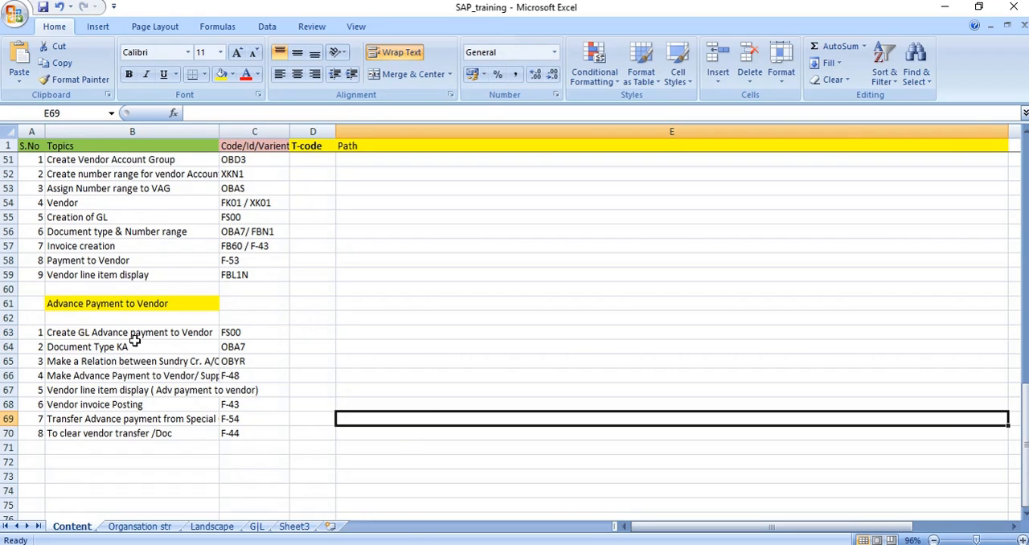
pyautogui.doubleClick(92, 331)
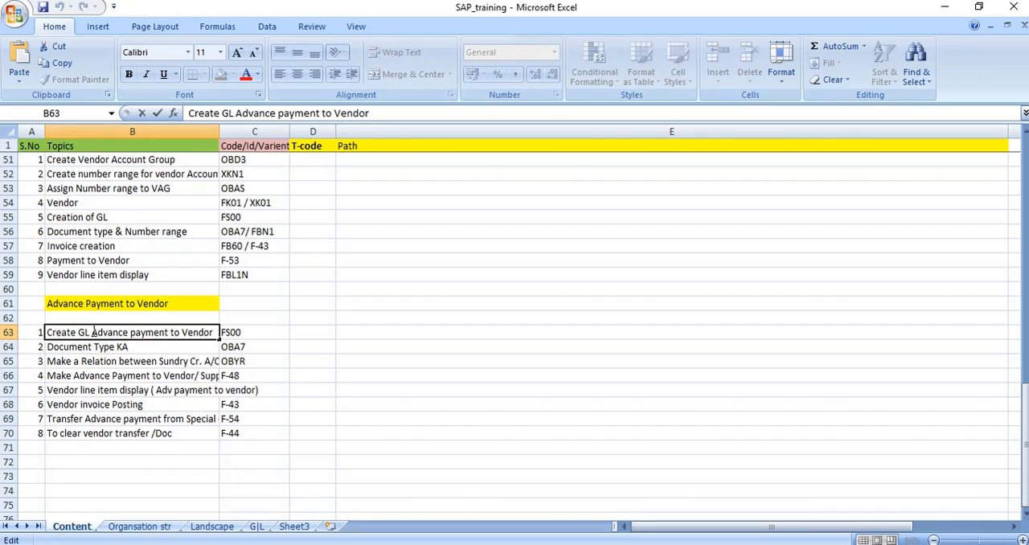
pyautogui.moveTo(92, 332); pyautogui.dragTo(206, 348)
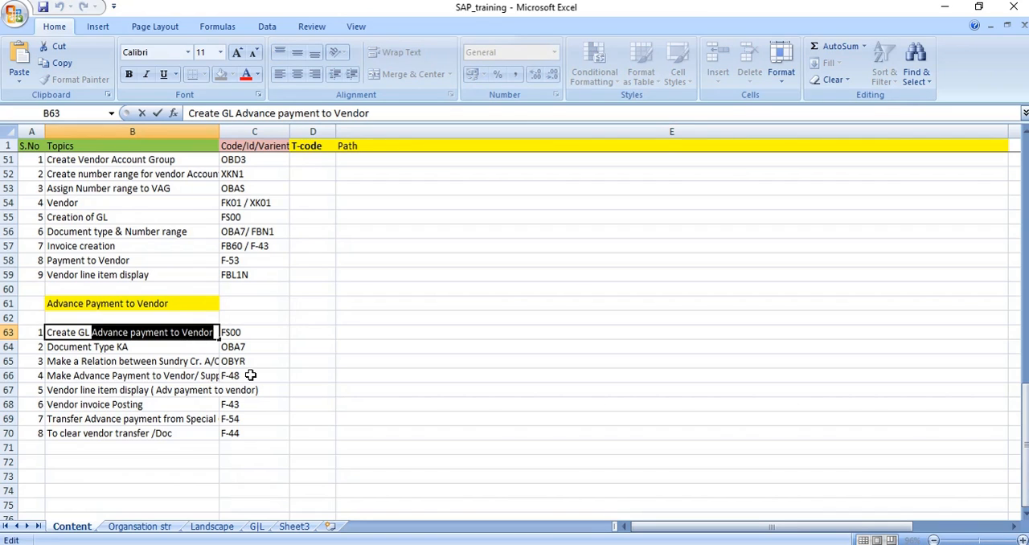
pyautogui.moveTo(90, 332); pyautogui.dragTo(170, 344)
pyautogui.moveTo(92, 332); pyautogui.dragTo(237, 336)
pyautogui.click(441, 437)
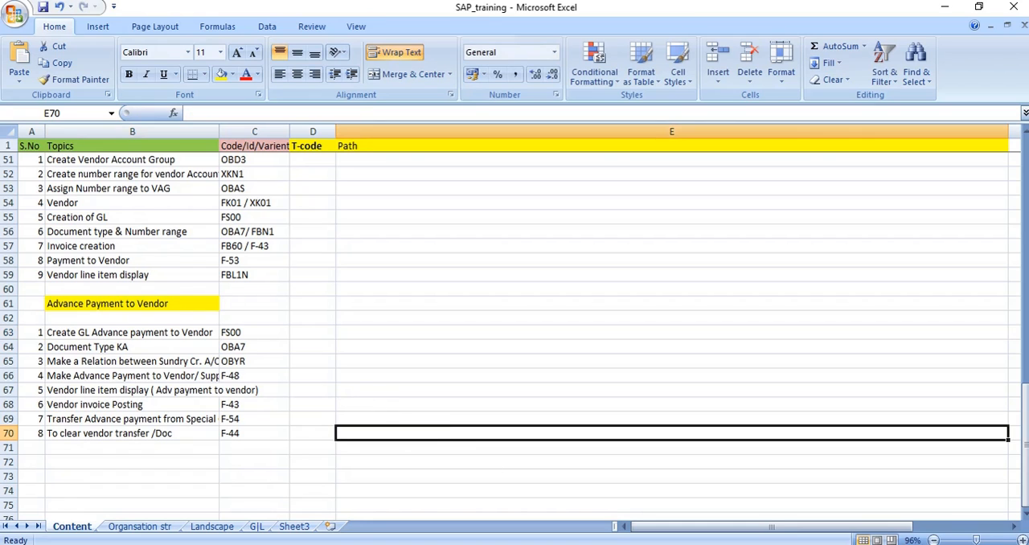
# Switch to SAP and open transaction FS00 to edit G/L accounts centrally
pyautogui.moveTo(499, 544)
pyautogui.click(498, 544)
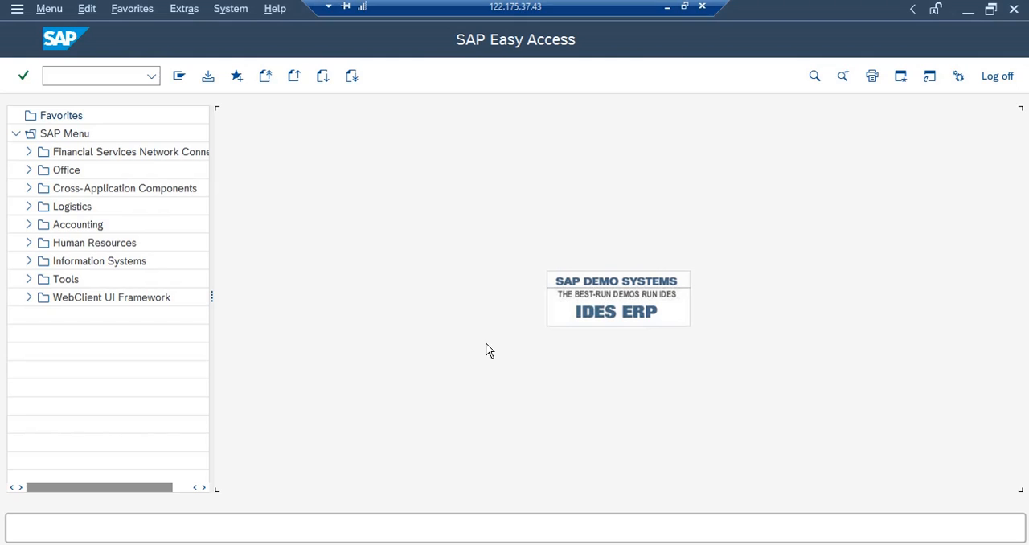
pyautogui.click(98, 79)
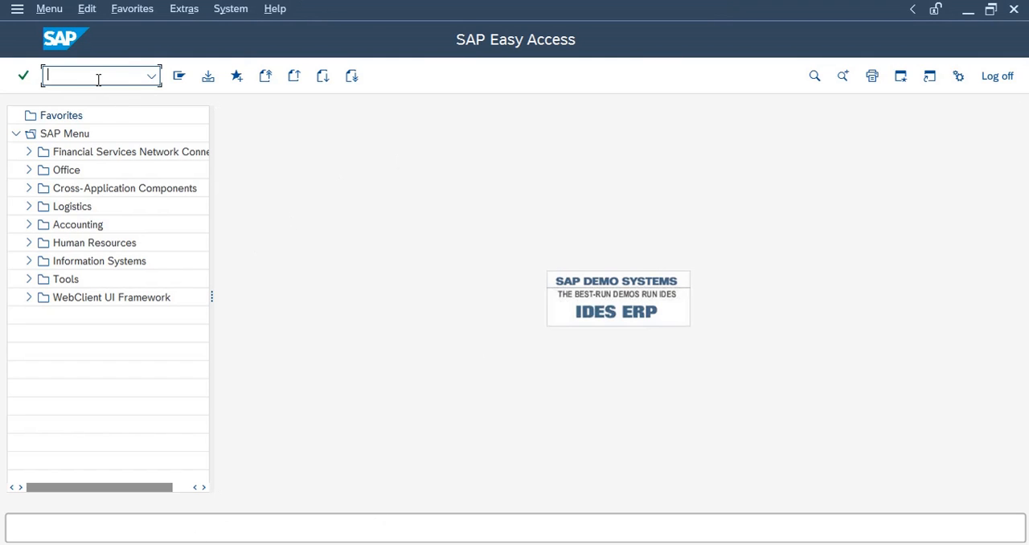
pyautogui.write('fs00')
pyautogui.press('Return')
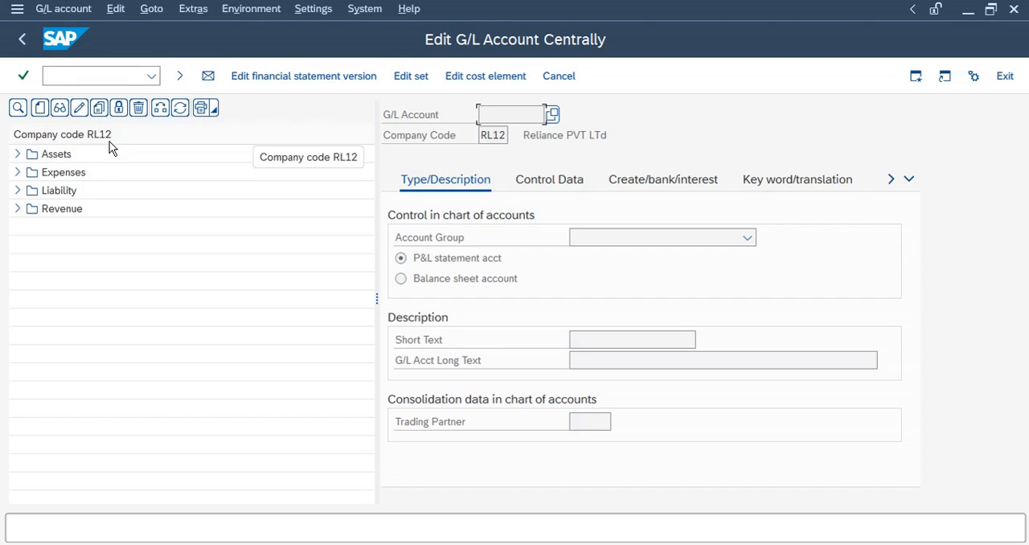
# Expand the Assets folder and open G/L account 100003 Adv to Vendor A/C for display
pyautogui.click(18, 154)
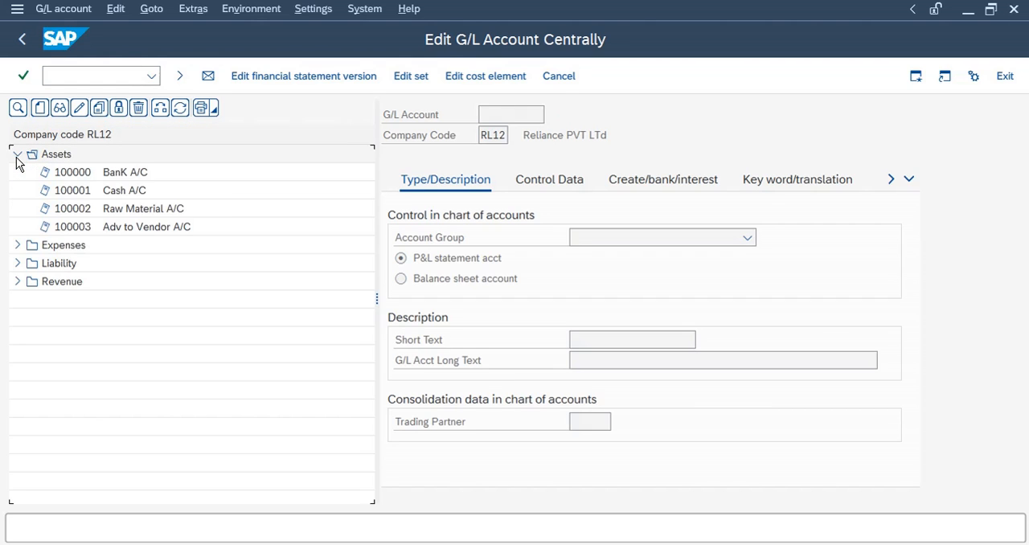
pyautogui.click(122, 231)
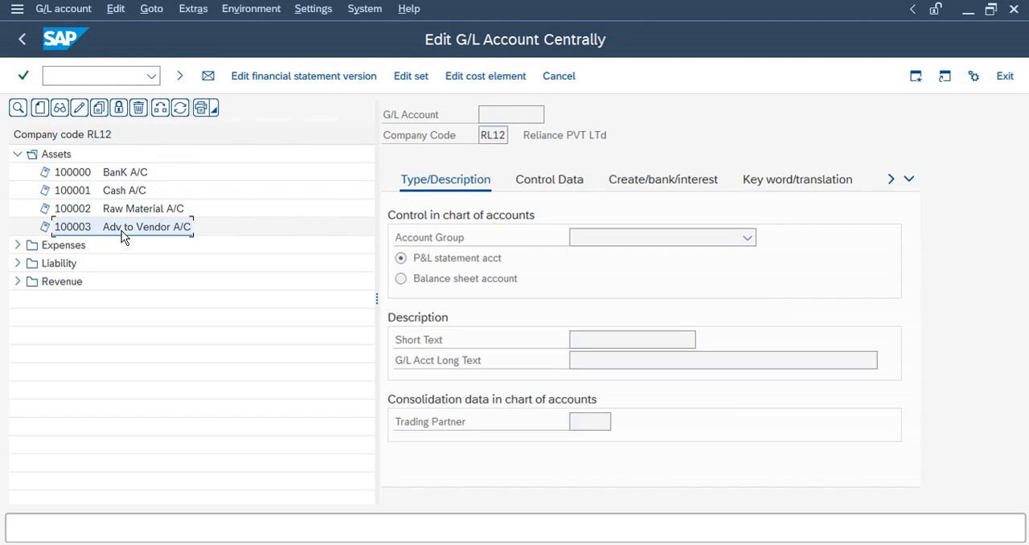
pyautogui.doubleClick(122, 232)
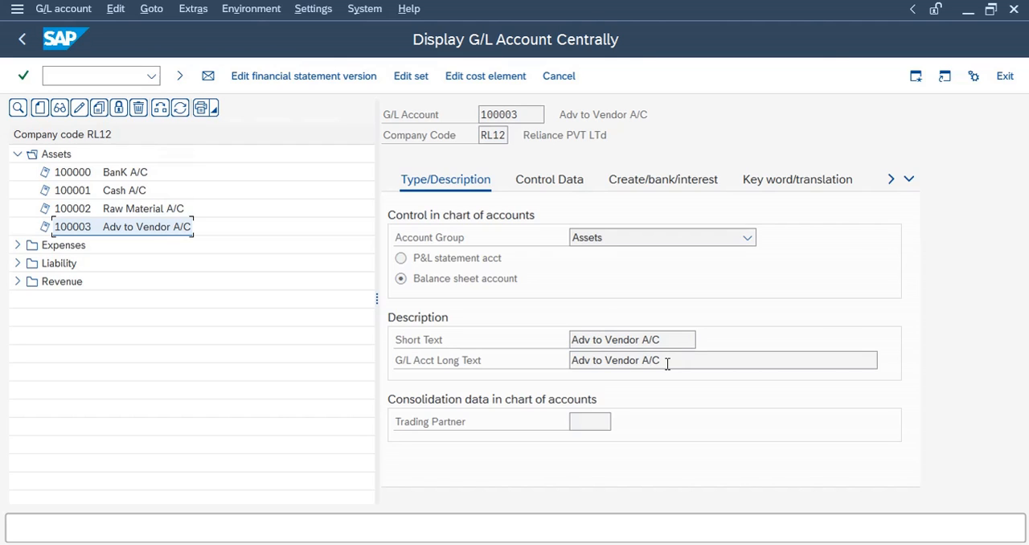
# Examine the account's Control Data and Create/bank/interest settings, including reconciliation type and field status group
pyautogui.click(549, 183)
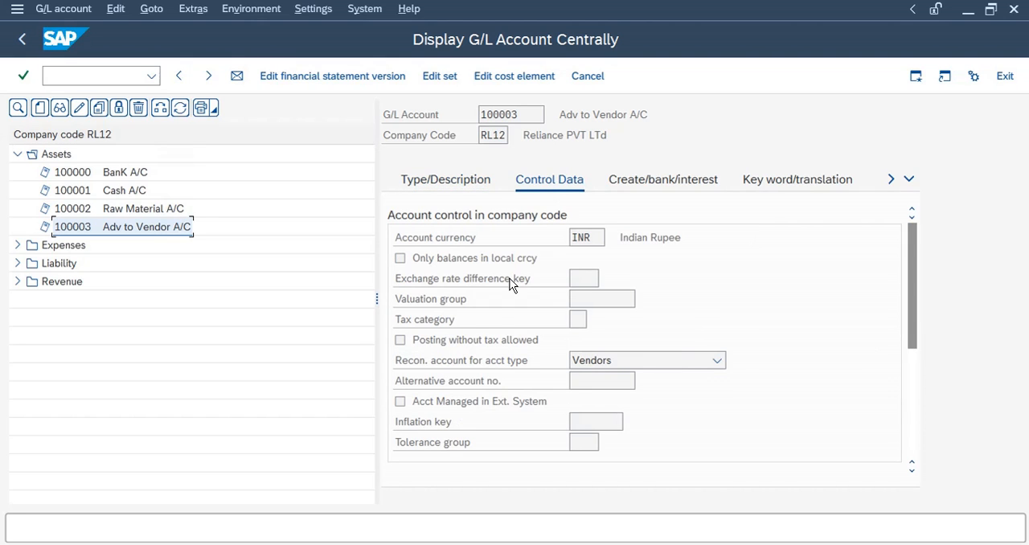
pyautogui.click(406, 363)
pyautogui.scroll(-3, 704, 425)
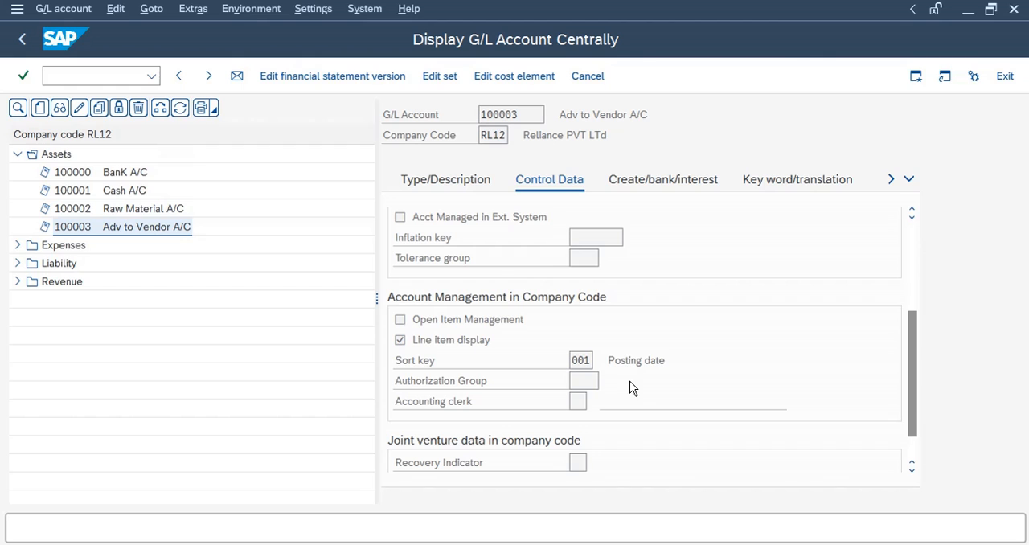
pyautogui.click(656, 181)
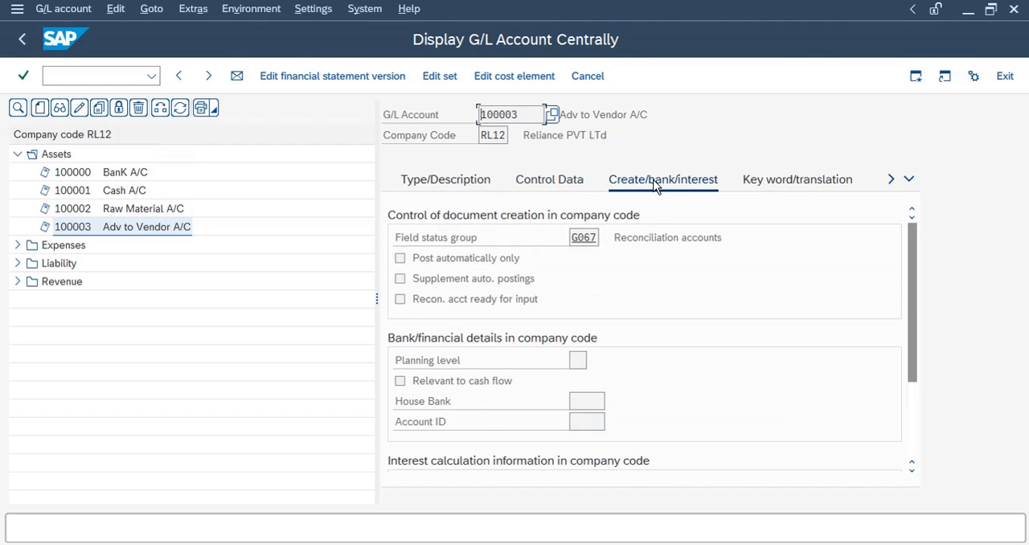
pyautogui.doubleClick(572, 237)
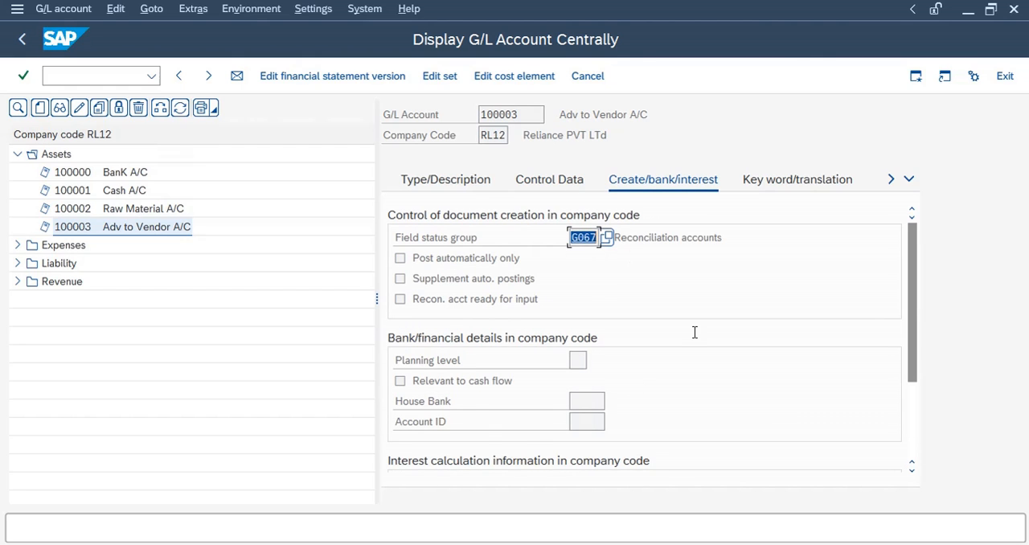
pyautogui.doubleClick(656, 240)
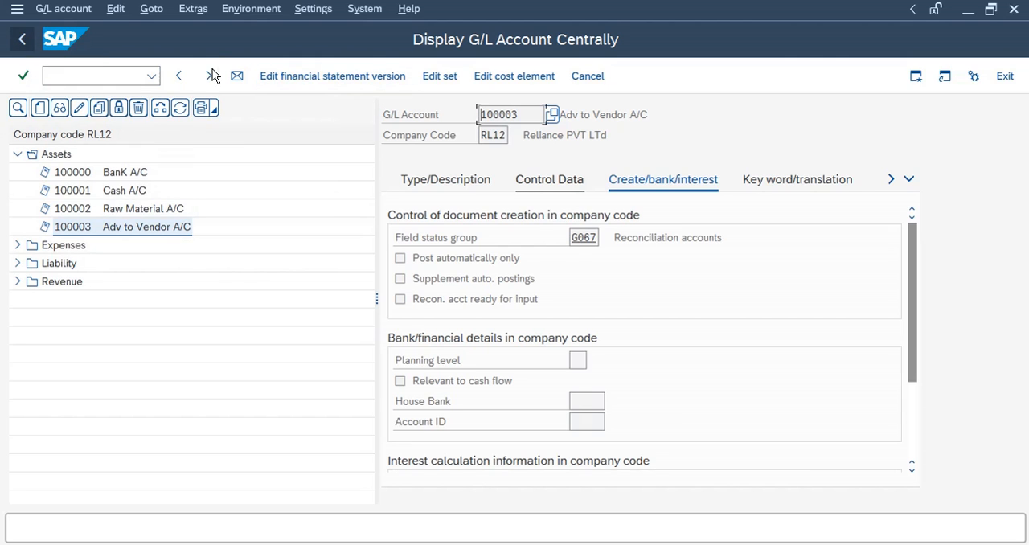
# Return to the training sheet and highlight KA in the Document Type KA topic
pyautogui.click(24, 40)
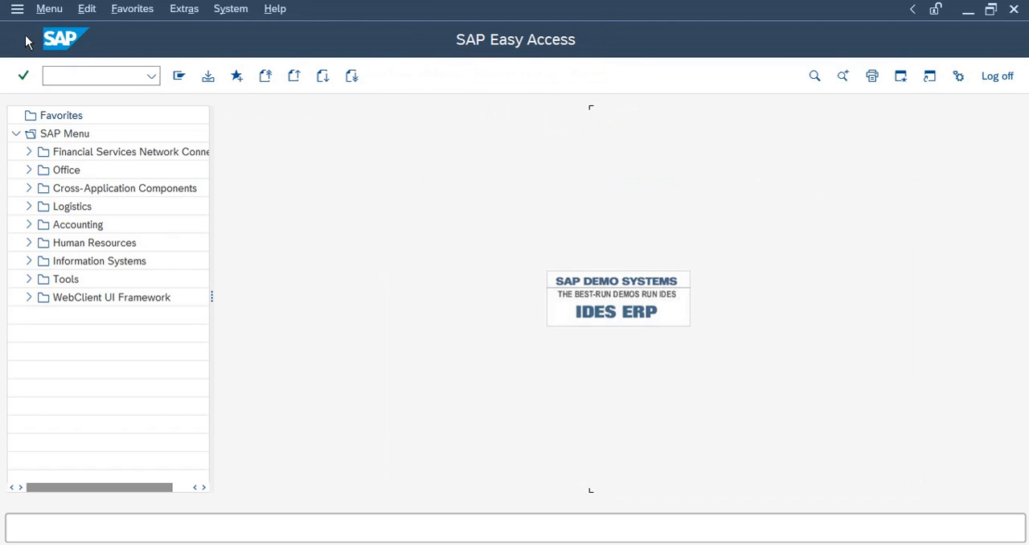
pyautogui.click(666, 9)
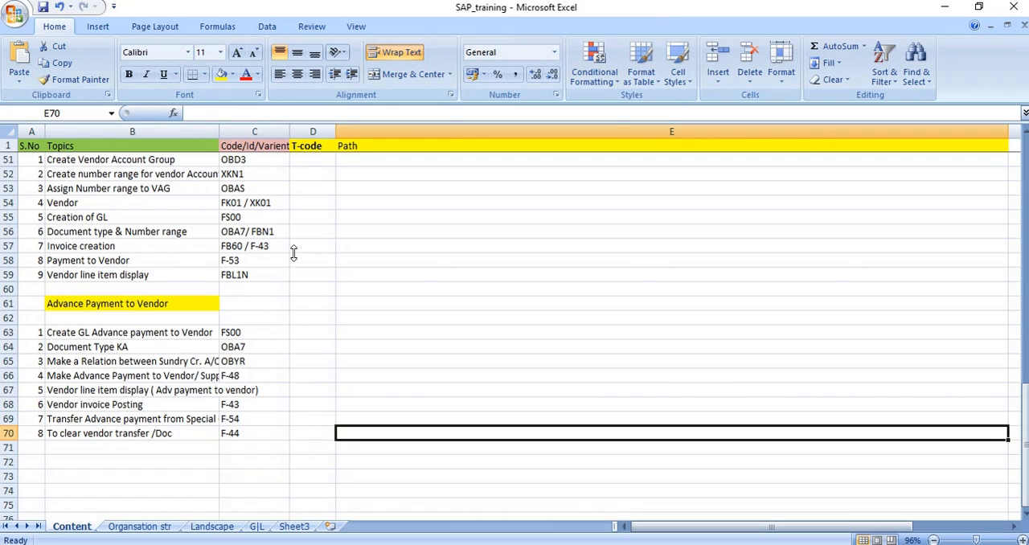
pyautogui.click(96, 348)
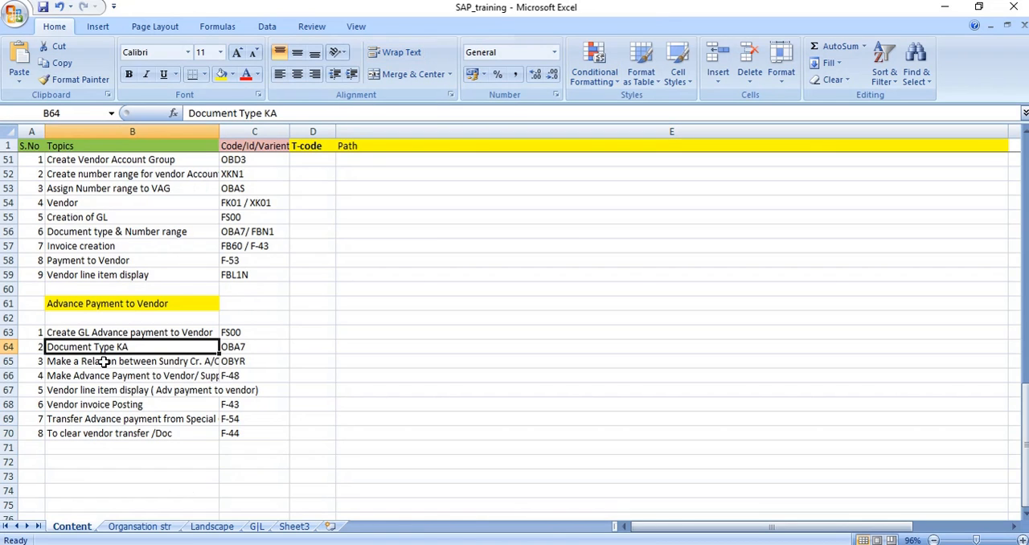
pyautogui.click(103, 362)
pyautogui.scroll(-1, 294, 367)
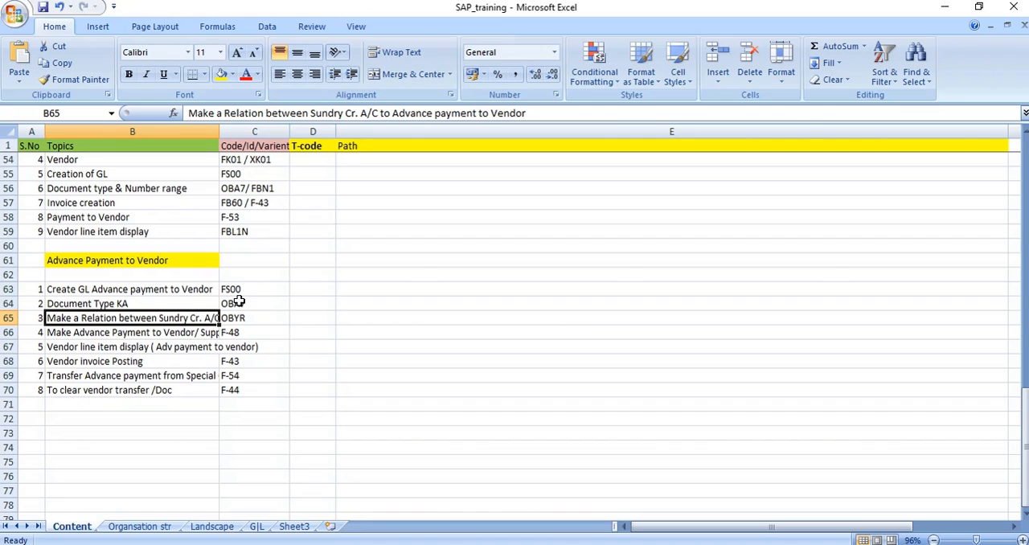
pyautogui.doubleClick(141, 303)
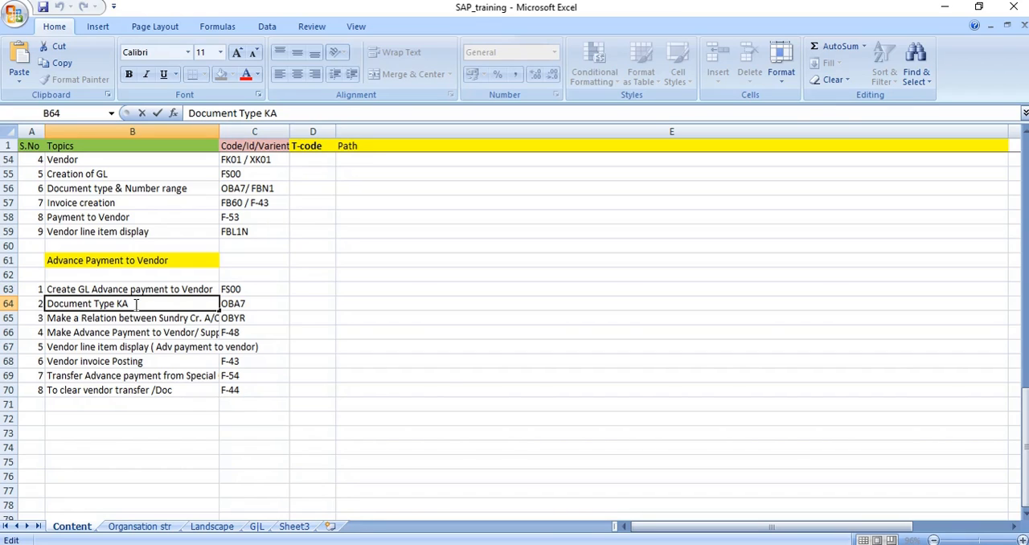
pyautogui.moveTo(129, 303); pyautogui.dragTo(41, 305)
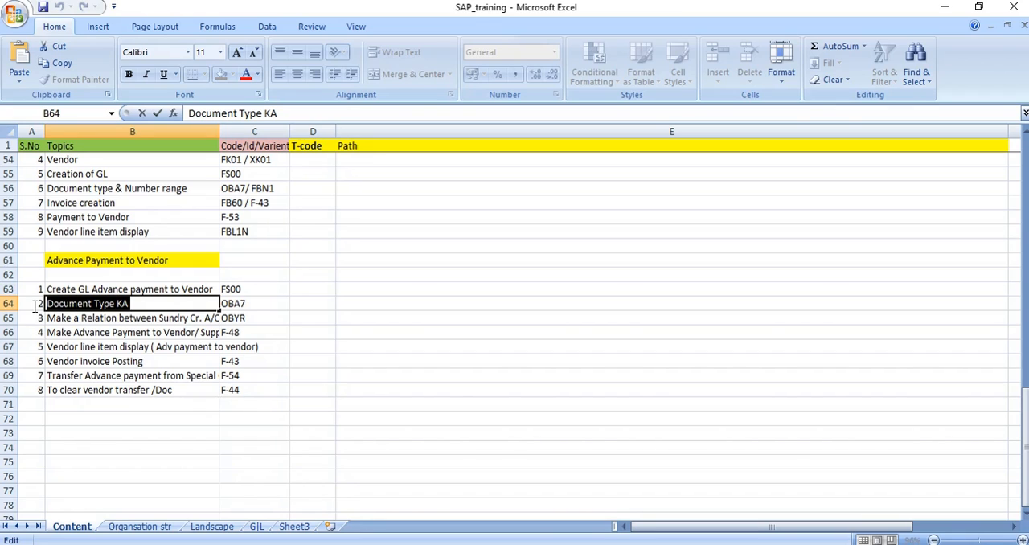
pyautogui.click(134, 304)
pyautogui.moveTo(118, 304); pyautogui.dragTo(138, 304)
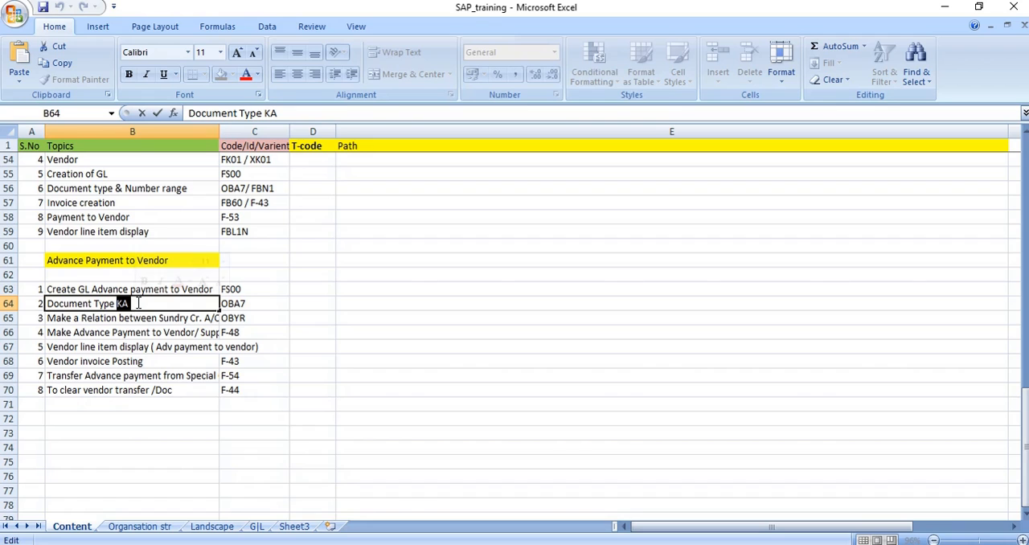
pyautogui.click(159, 304)
# Switch back to the SAP Easy Access window and open transaction OBA7
pyautogui.click(510, 543)
pyautogui.click(229, 544)
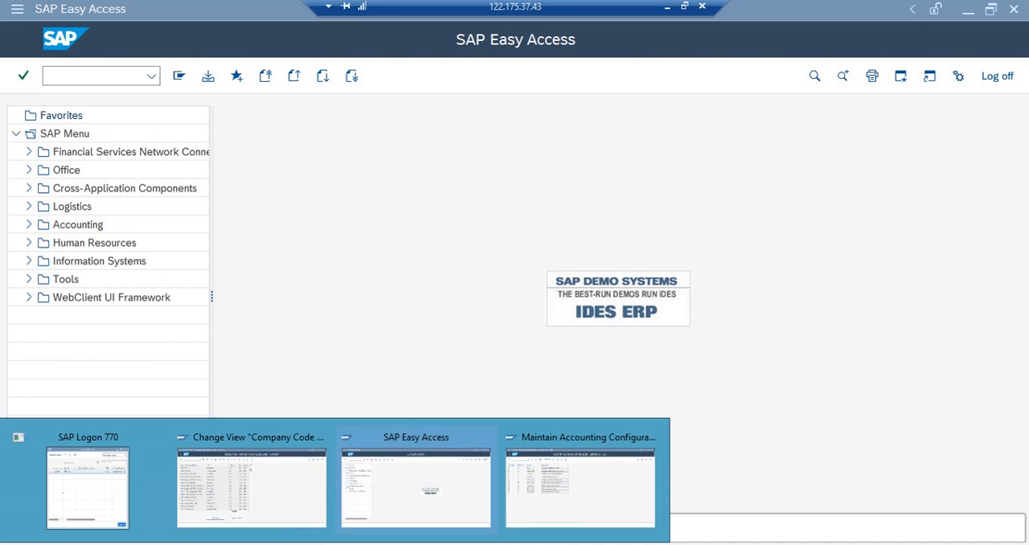
pyautogui.click(382, 489)
pyautogui.click(83, 75)
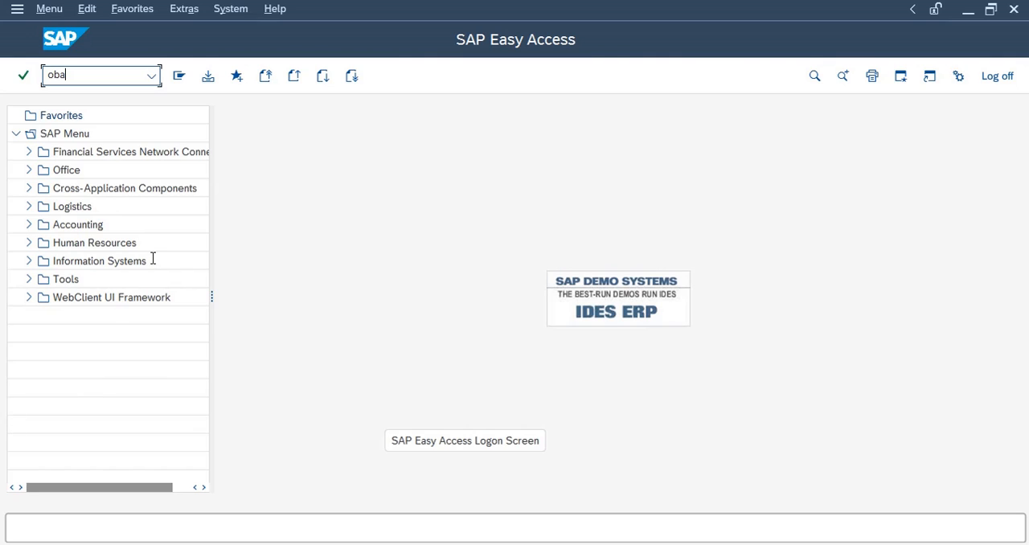
pyautogui.write('oba7')
pyautogui.press('Return')
# Position the document types list on document type KA
pyautogui.click(201, 480)
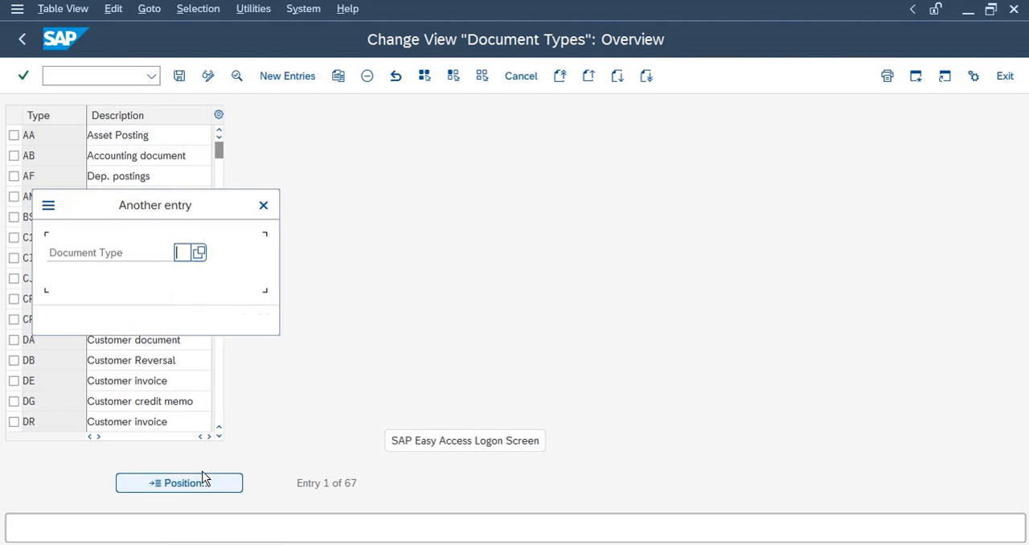
pyautogui.write('KA')
pyautogui.press('Return')
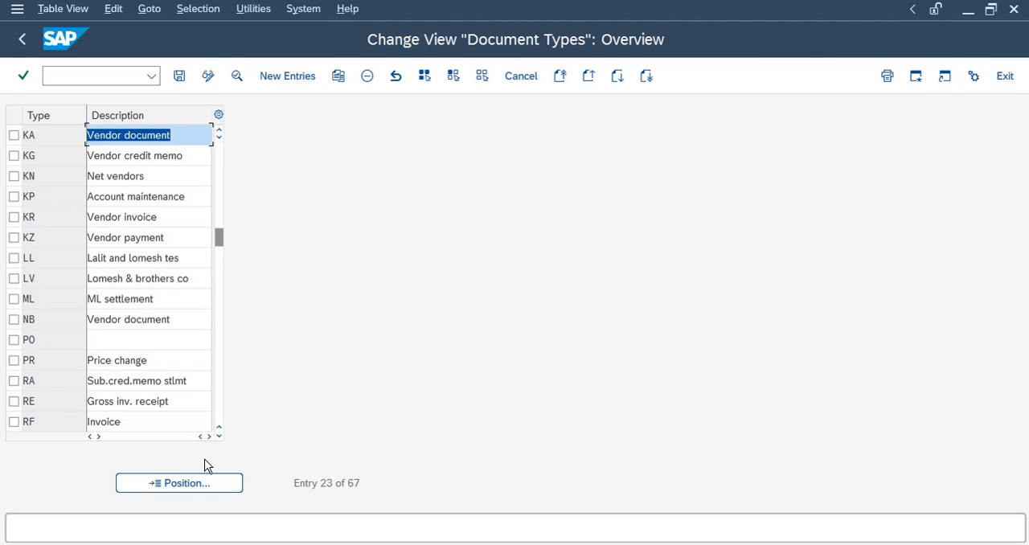
# Open document type KA's details and review its number range intervals for company code RL11, then go back to SAP Easy Access
pyautogui.doubleClick(163, 135)
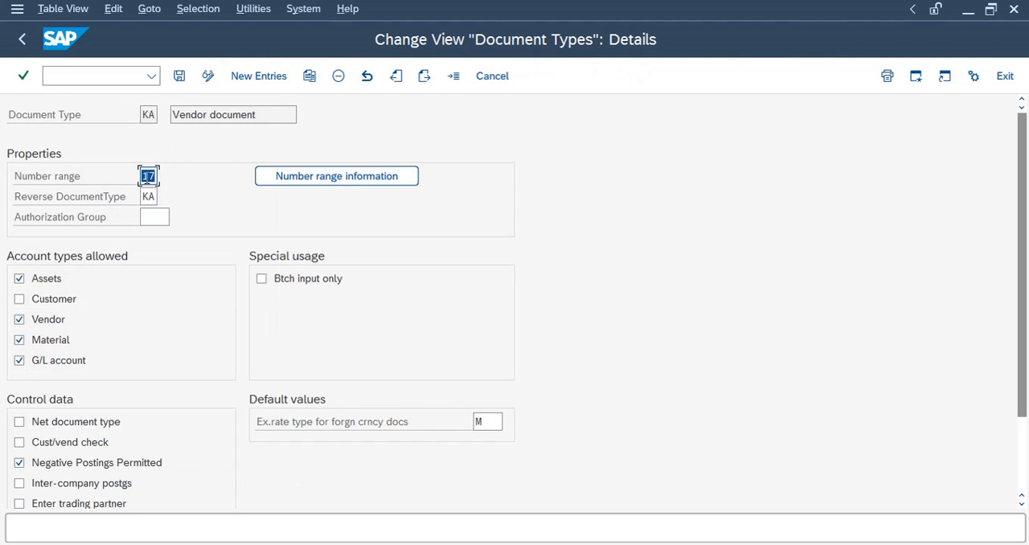
pyautogui.click(361, 176)
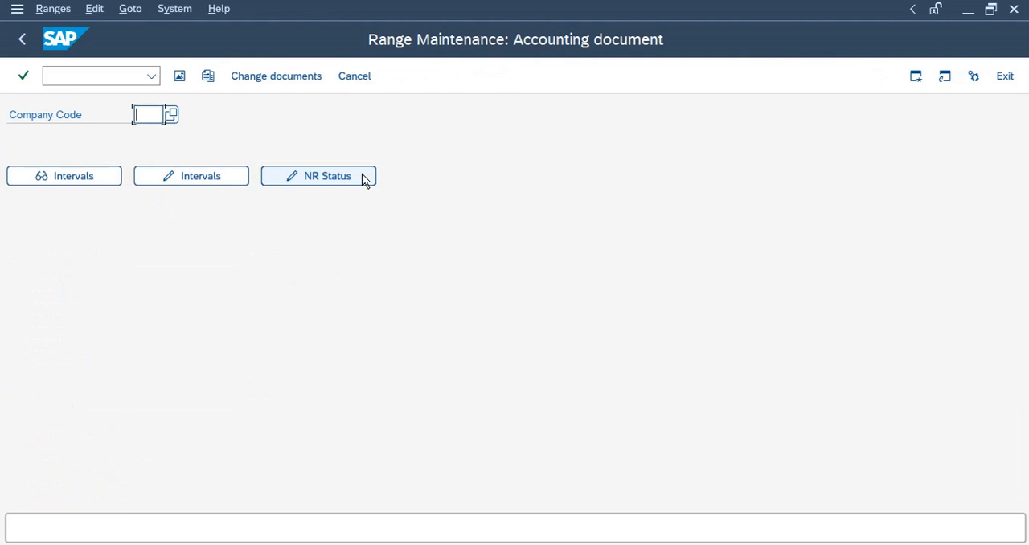
pyautogui.write('RL11')
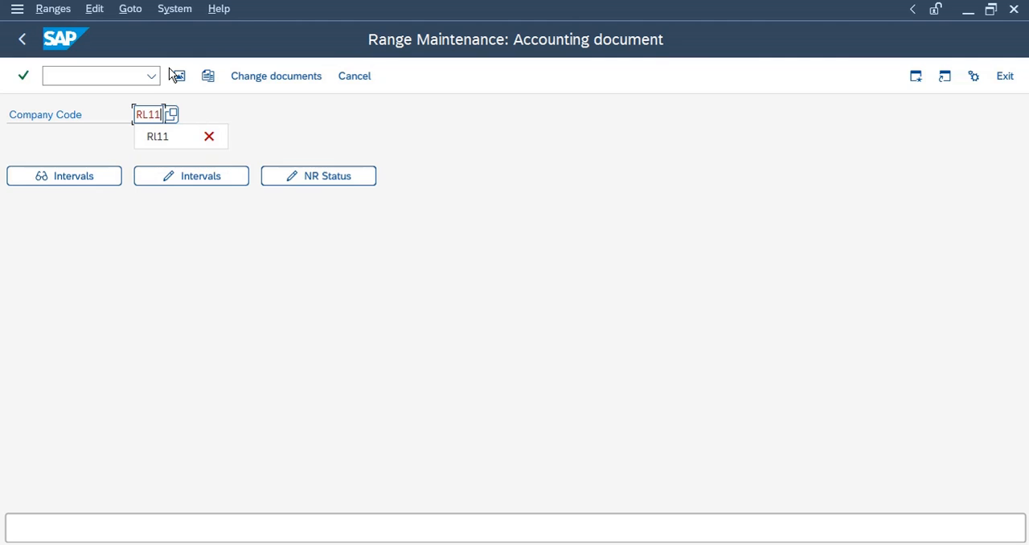
pyautogui.press('Return')
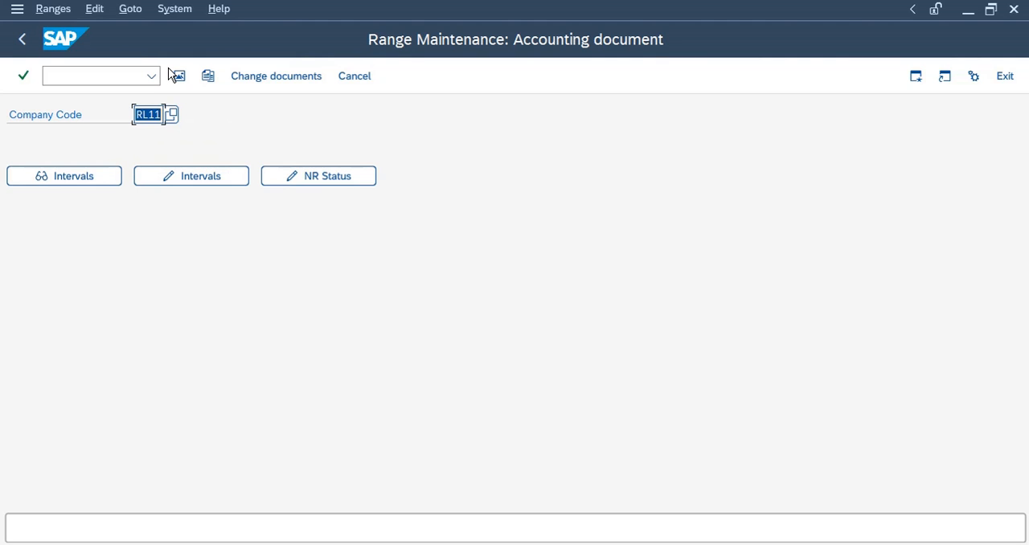
pyautogui.click(158, 185)
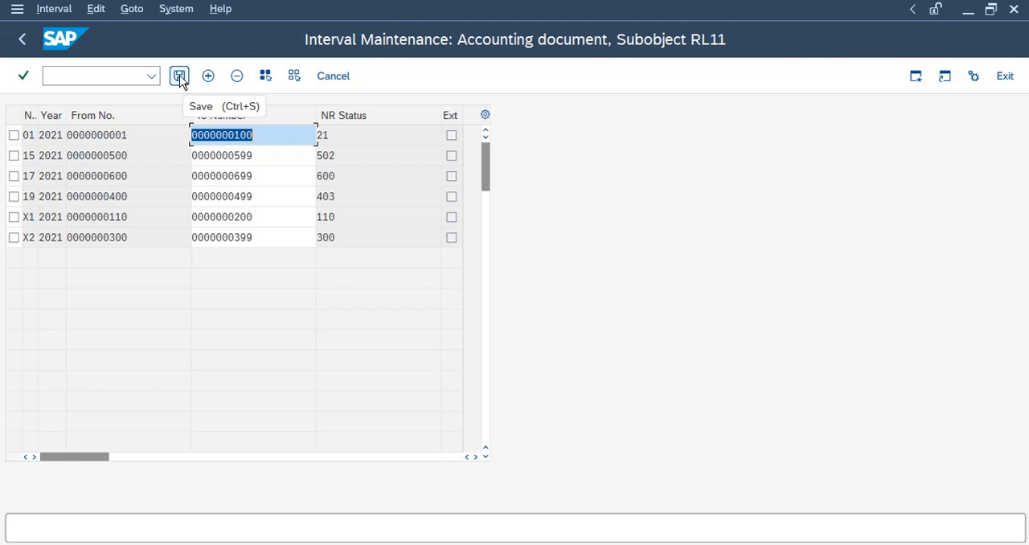
pyautogui.click(23, 41)
pyautogui.click(23, 40)
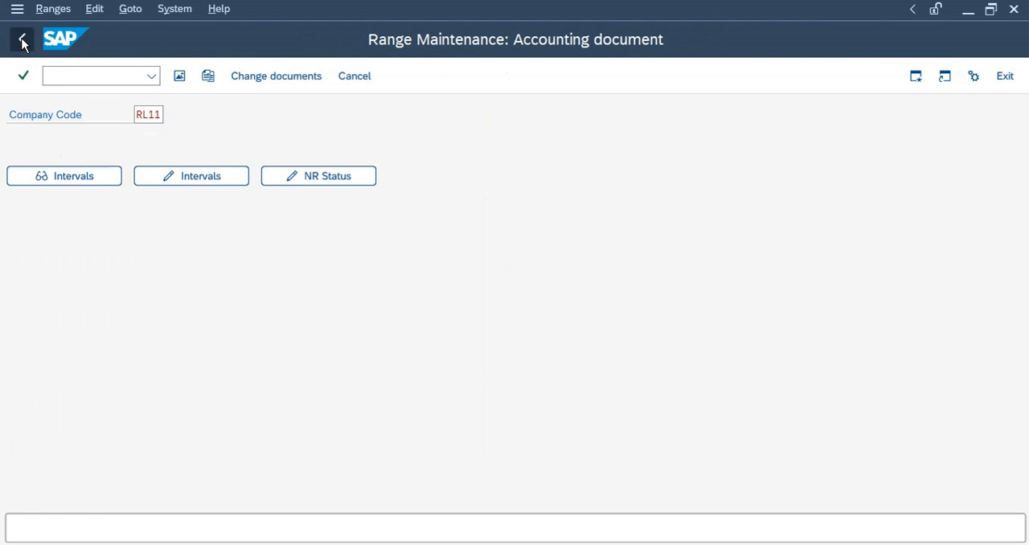
pyautogui.click(22, 40)
pyautogui.click(23, 40)
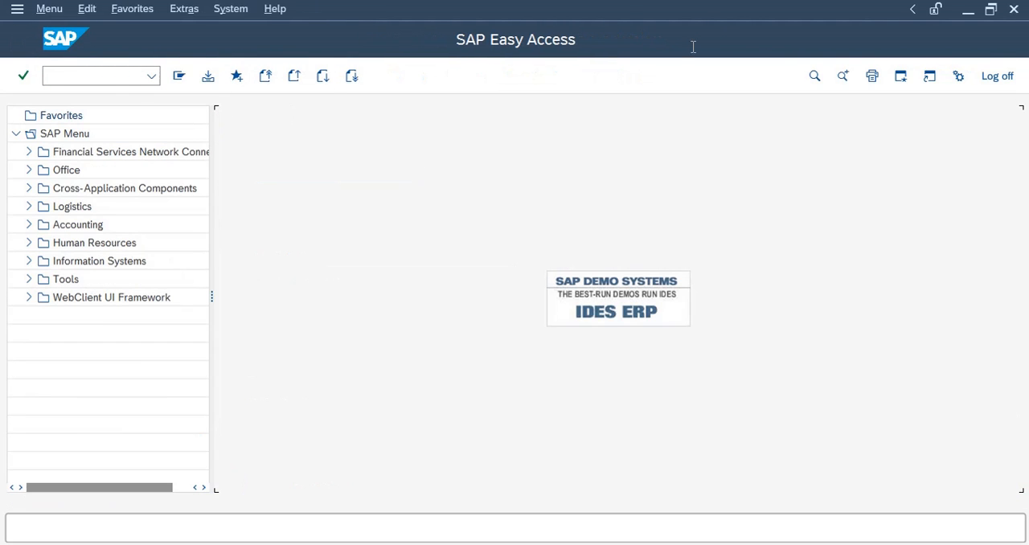
# Switch to the training sheet to read the next topic's transaction code OBYR, then return to SAP
pyautogui.click(668, 10)
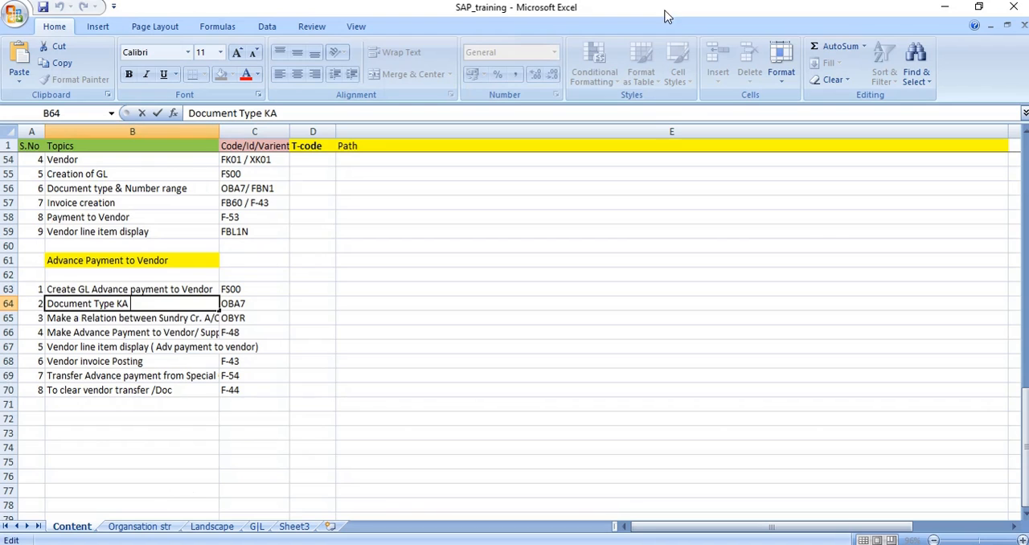
pyautogui.click(142, 317)
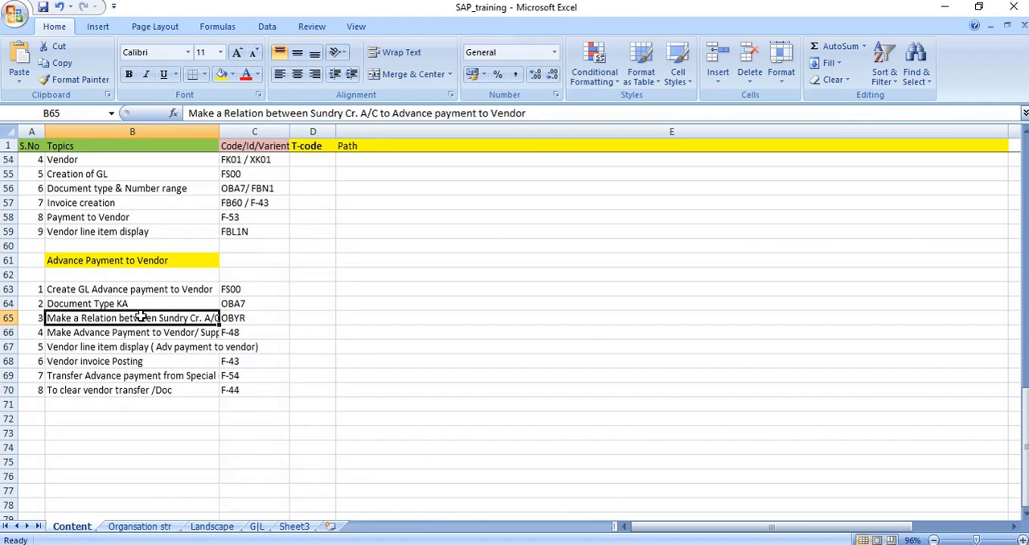
pyautogui.click(256, 320)
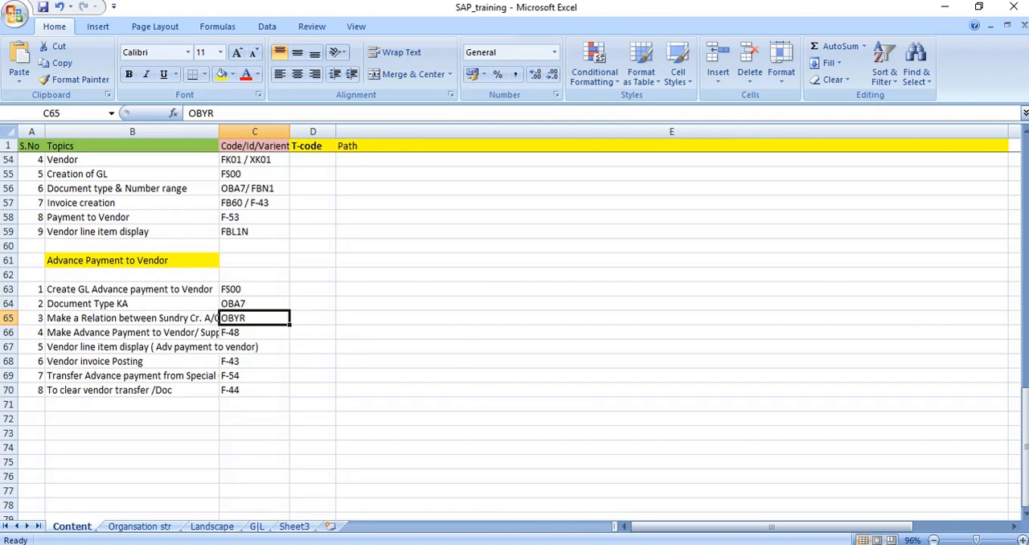
pyautogui.click(482, 502)
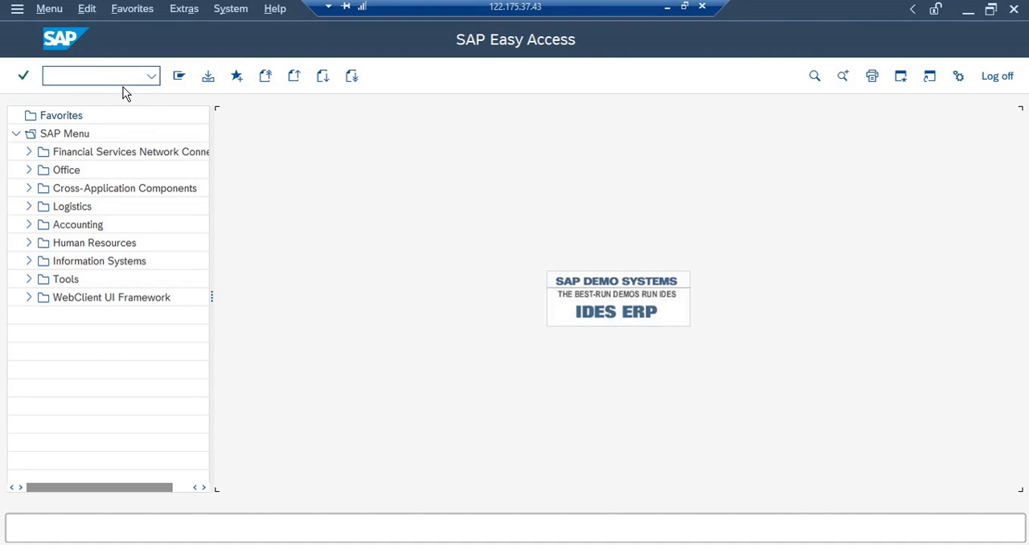
# Open transaction OBYR and choose vendor special G/L indicator A for chart of accounts RL11
pyautogui.click(91, 76)
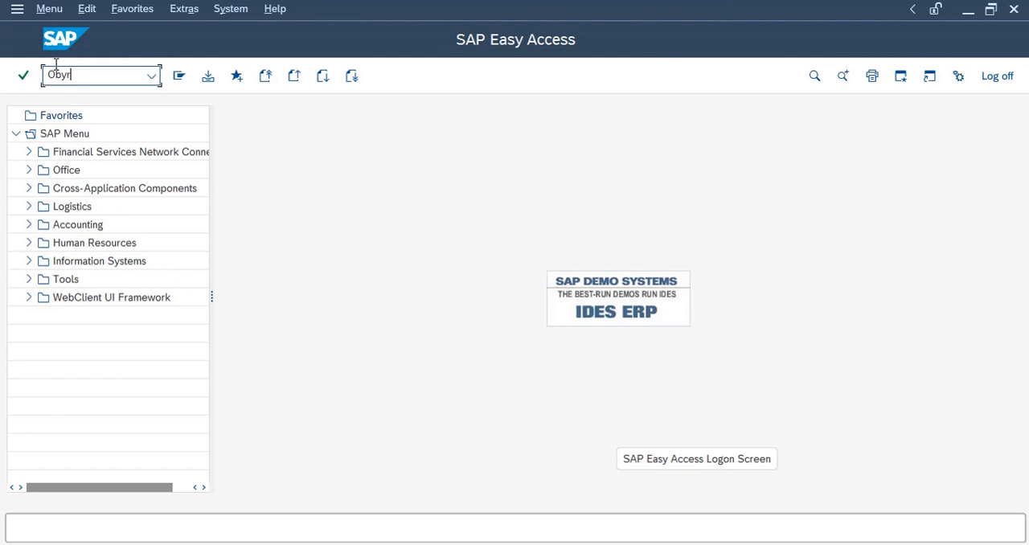
pyautogui.press('Return')
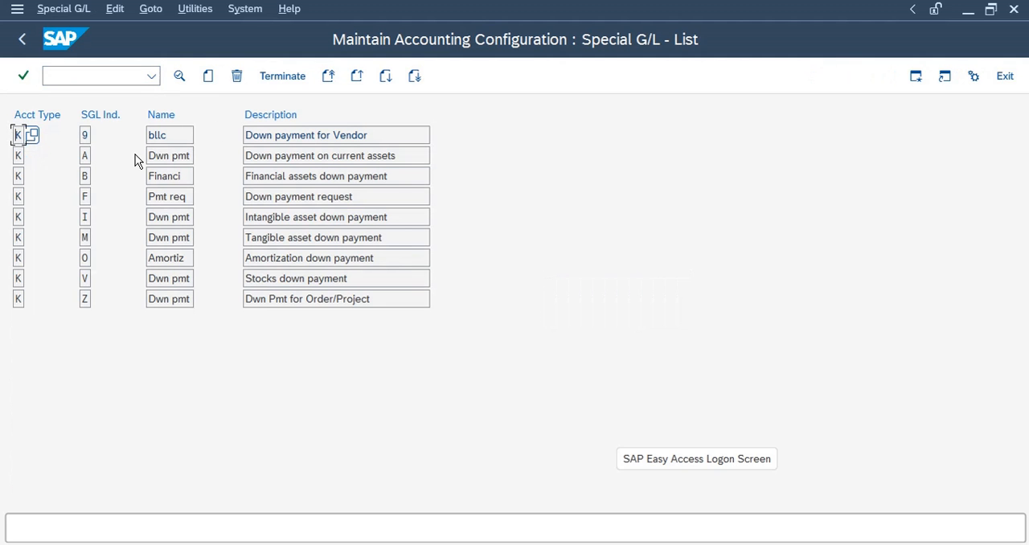
pyautogui.doubleClick(166, 158)
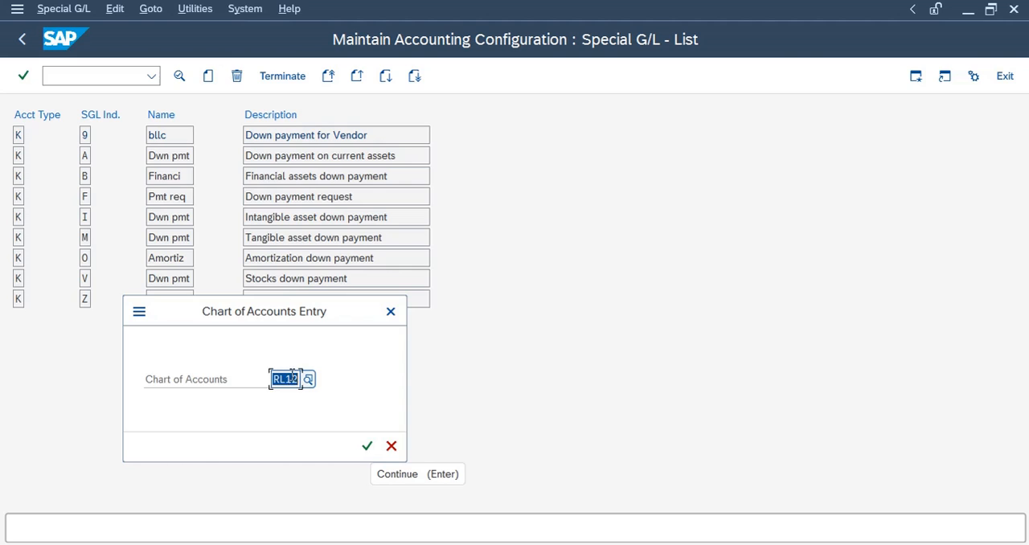
pyautogui.moveTo(292, 379); pyautogui.dragTo(304, 379)
pyautogui.write('1')
pyautogui.click(370, 447)
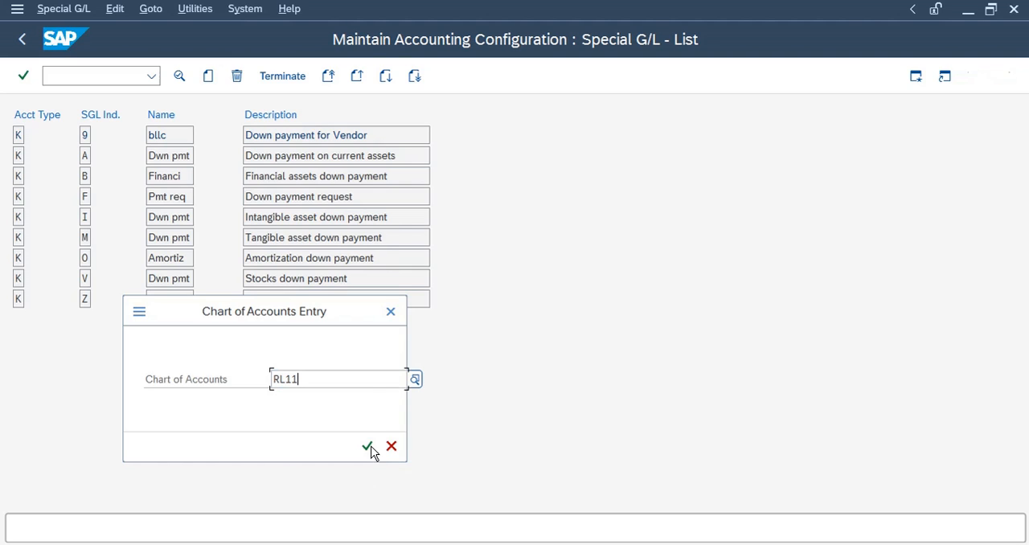
pyautogui.click(339, 352)
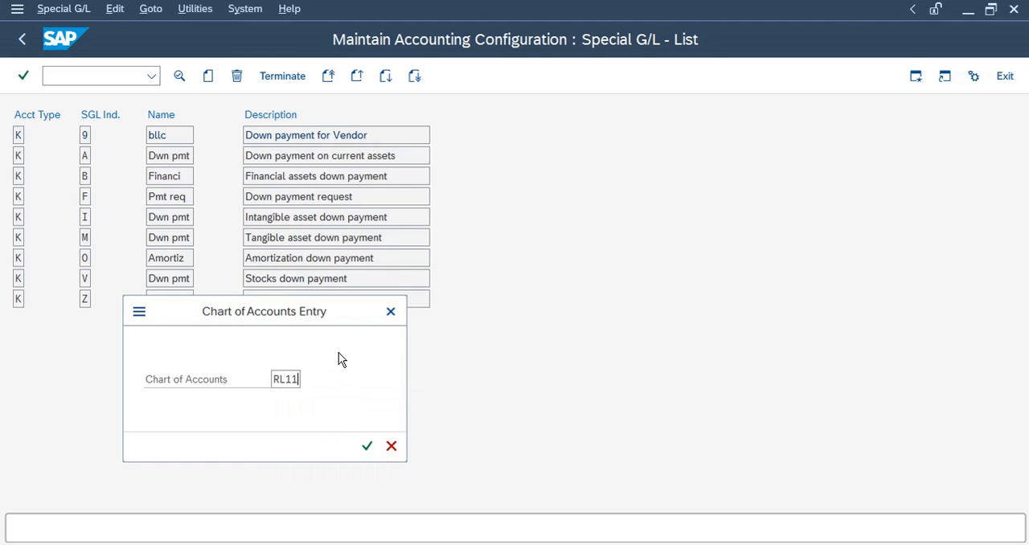
pyautogui.click(370, 445)
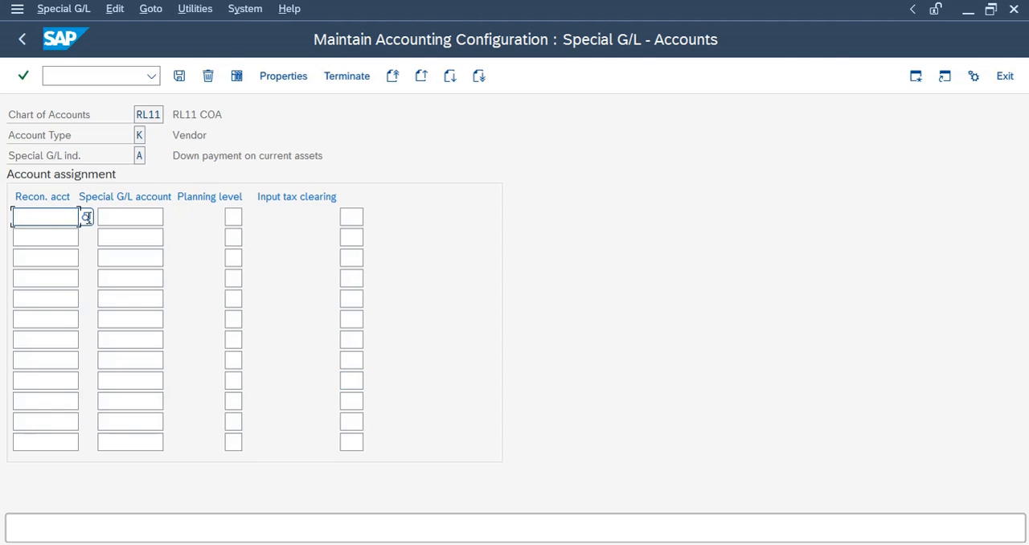
# Set the reconciliation account to 200001 Sr Creditor A/C using the search help
pyautogui.click(21, 195)
pyautogui.moveTo(21, 195); pyautogui.dragTo(71, 196)
pyautogui.click(62, 221)
pyautogui.click(85, 215)
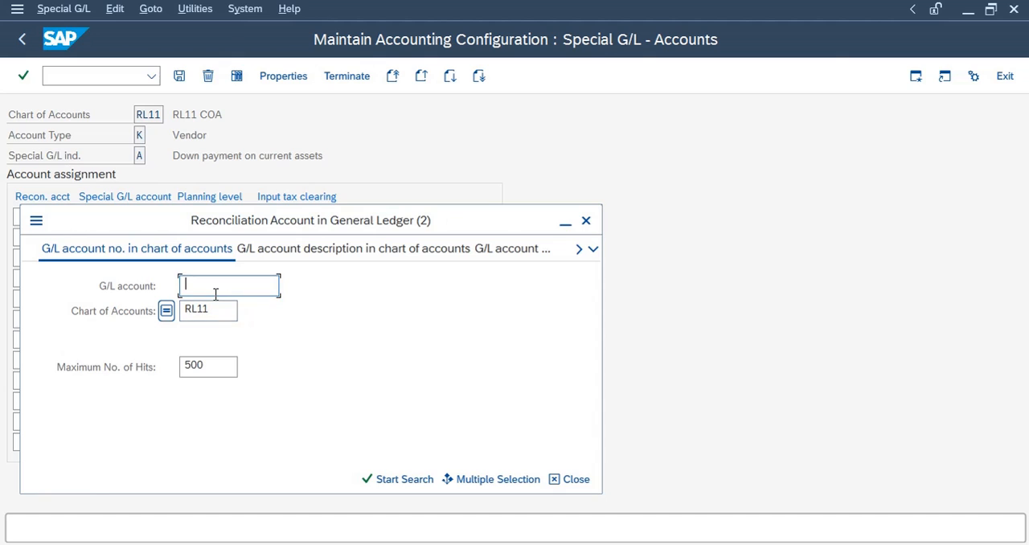
pyautogui.press('Return')
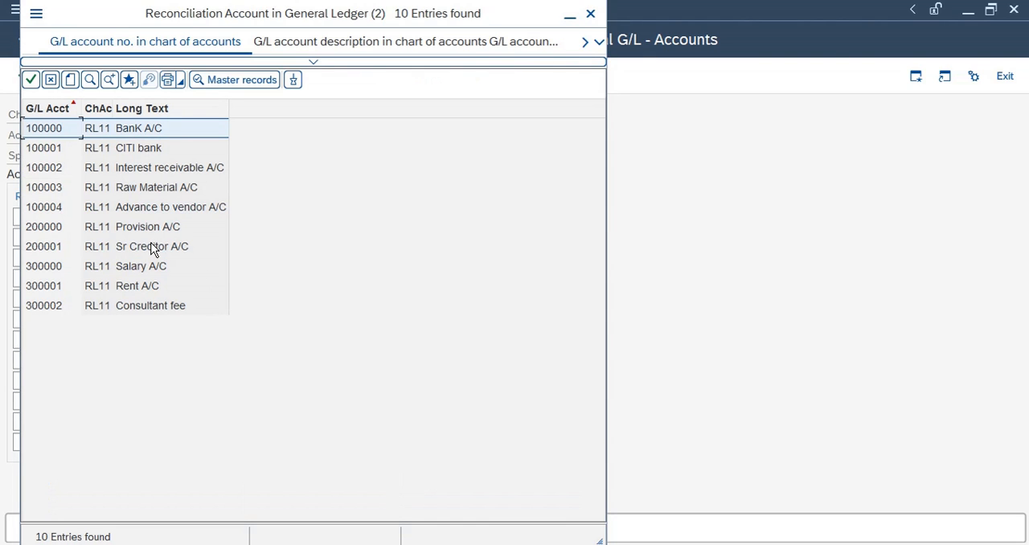
pyautogui.click(154, 248)
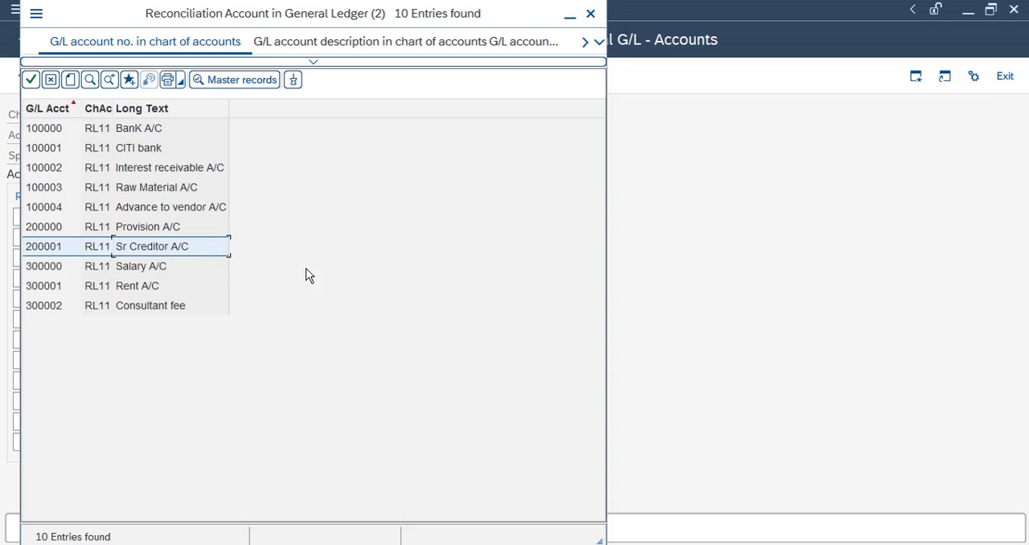
pyautogui.doubleClick(226, 249)
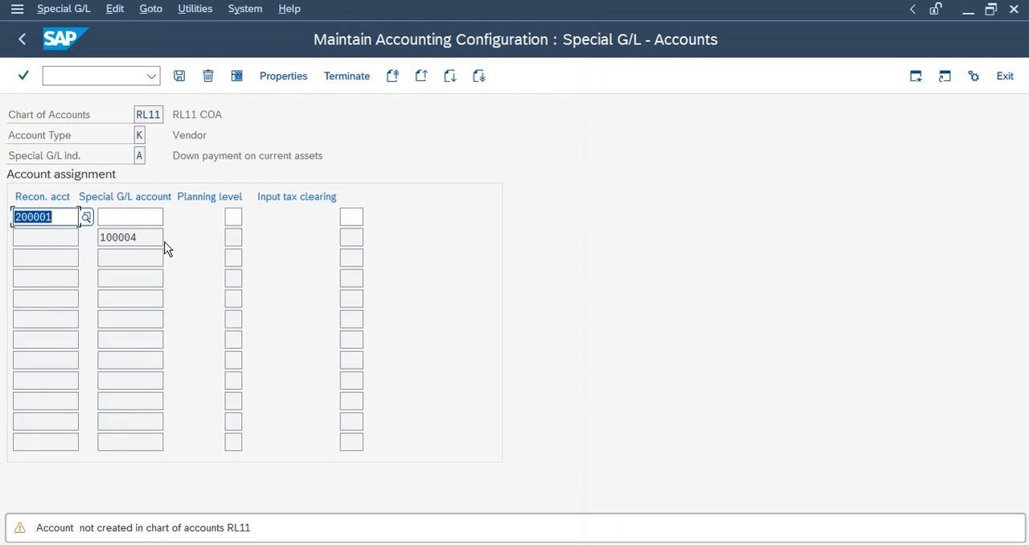
# Set the special G/L account to 100004 Advance to vendor A/C using the search help
pyautogui.click(122, 218)
pyautogui.moveTo(138, 237); pyautogui.dragTo(82, 228)
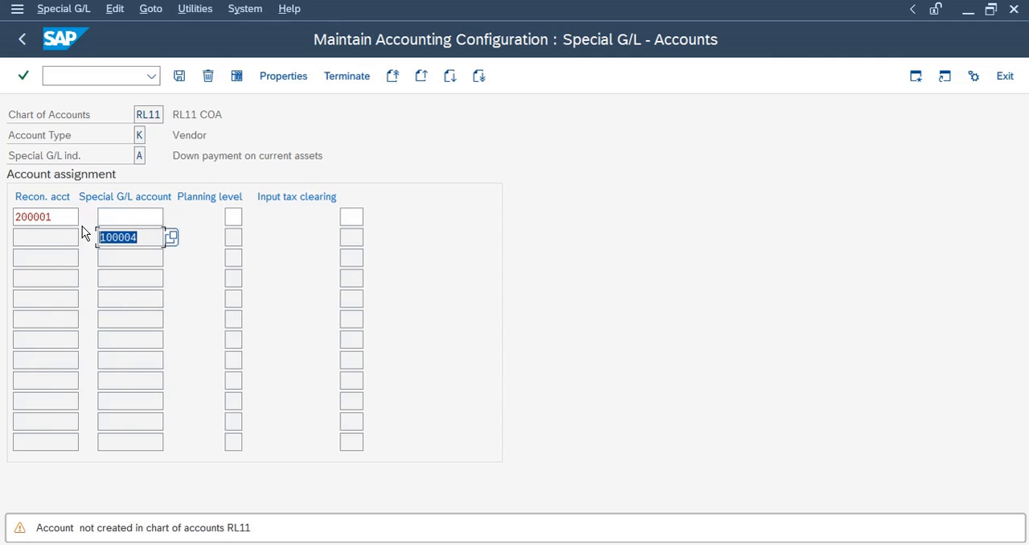
pyautogui.click(124, 218)
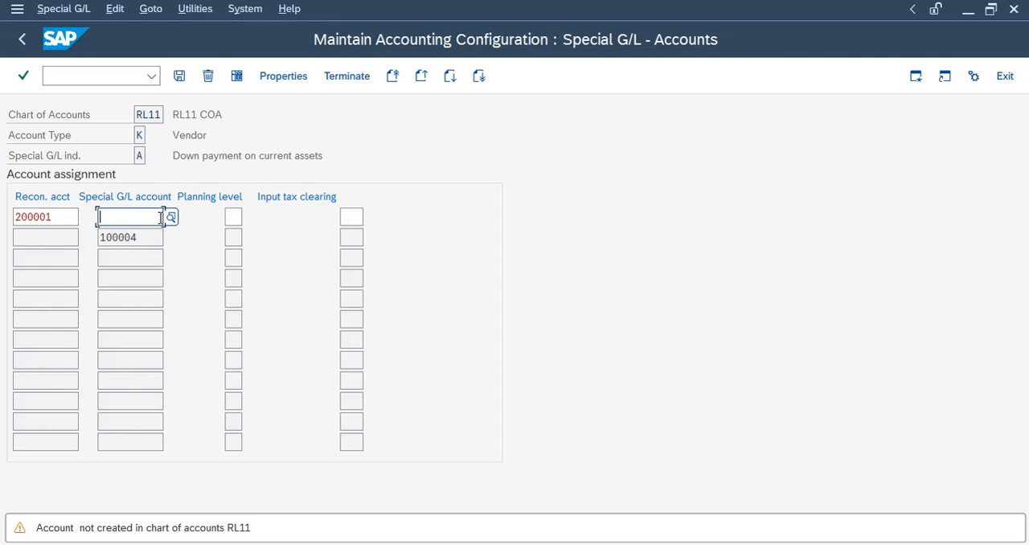
pyautogui.click(171, 217)
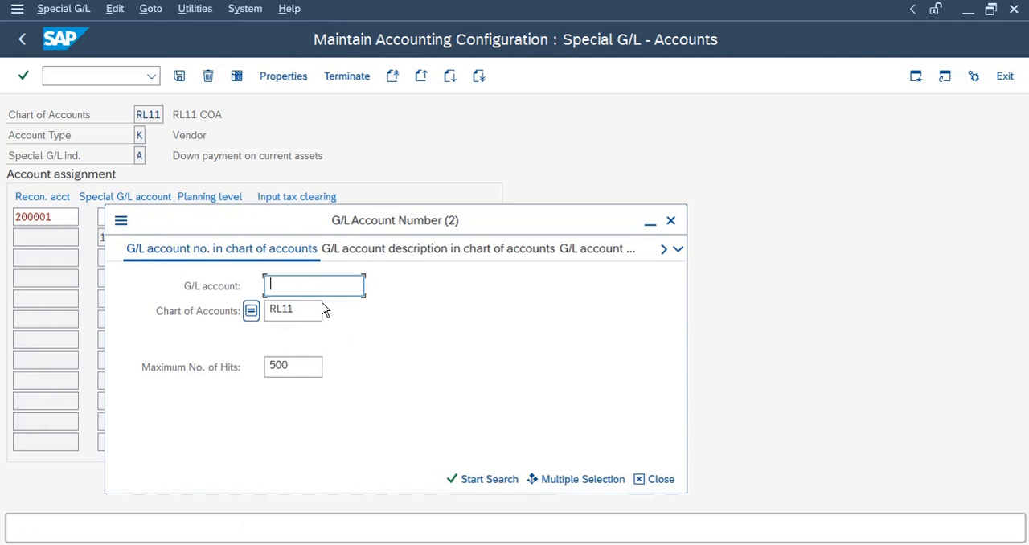
pyautogui.press('Return')
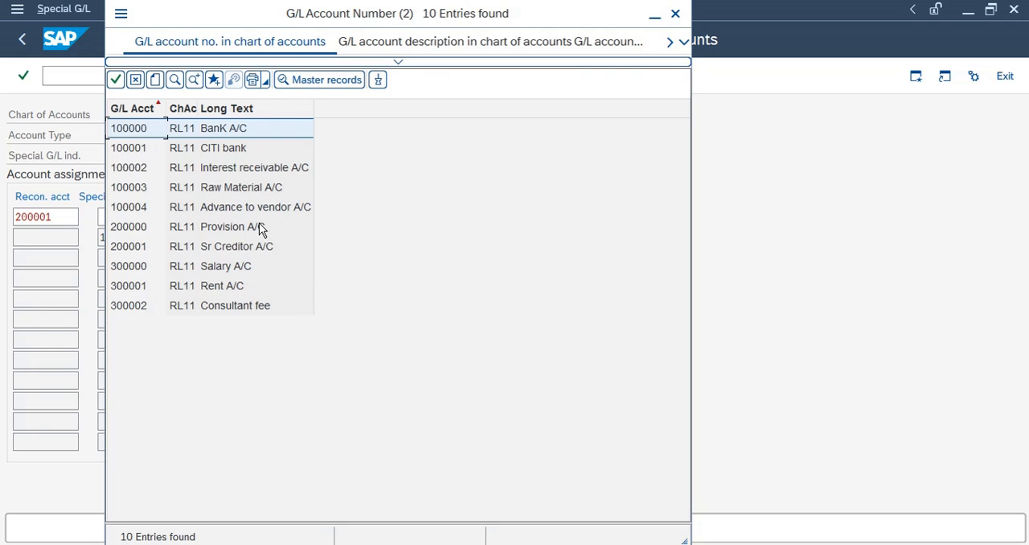
pyautogui.doubleClick(247, 207)
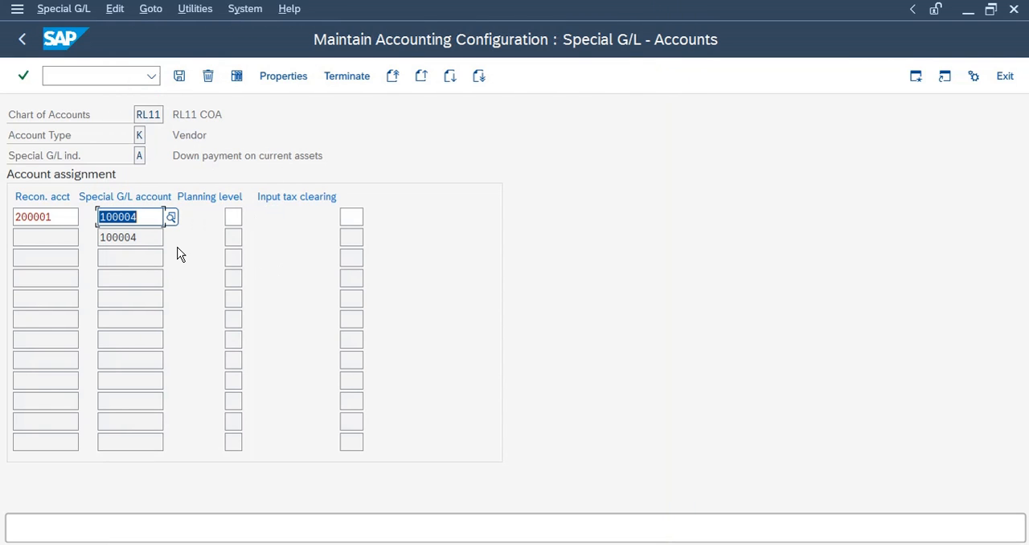
# Clear the duplicate 100004 entry from the second assignment row
pyautogui.press('Return')
pyautogui.moveTo(137, 237); pyautogui.dragTo(60, 236)
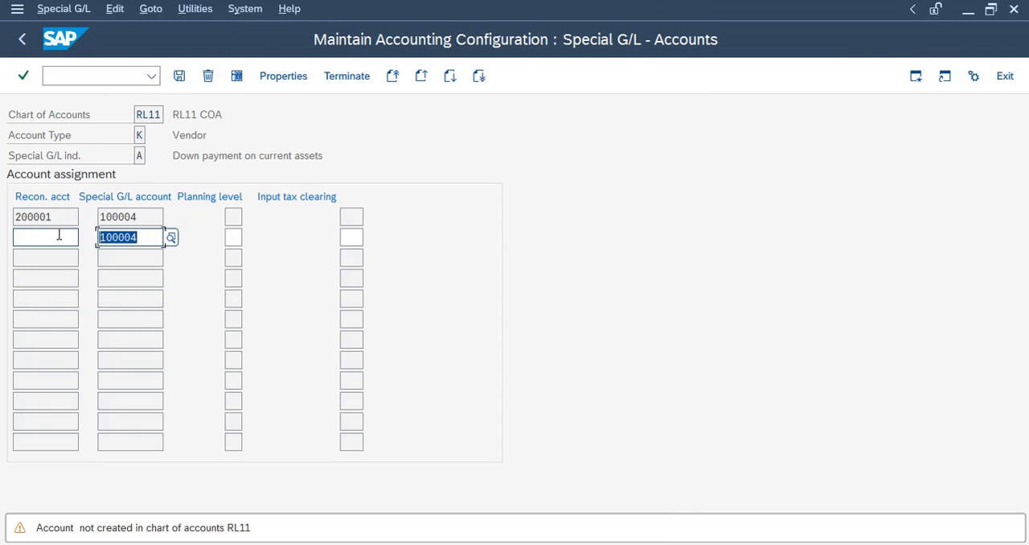
pyautogui.press('BackSpace')
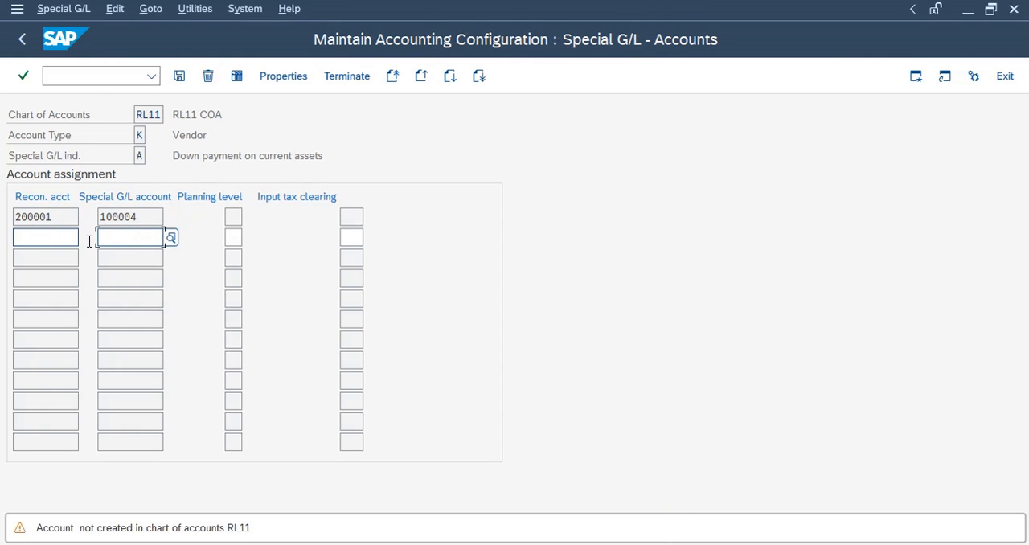
# Save the account assignment under the proposed customizing request and return to the special G/L list
pyautogui.click(178, 77)
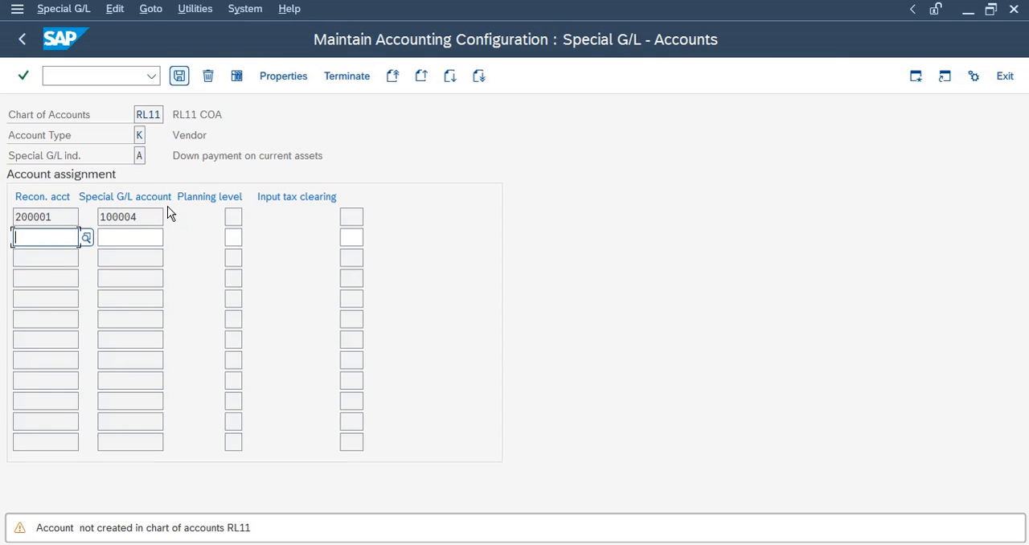
pyautogui.click(135, 217)
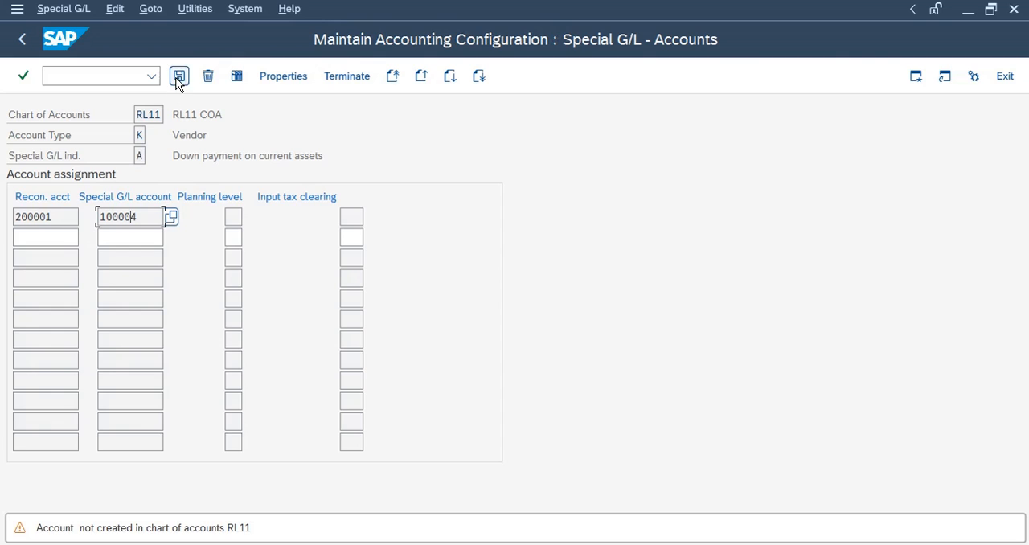
pyautogui.click(179, 77)
pyautogui.click(141, 211)
pyautogui.moveTo(140, 215); pyautogui.dragTo(3, 214)
pyautogui.press('Return')
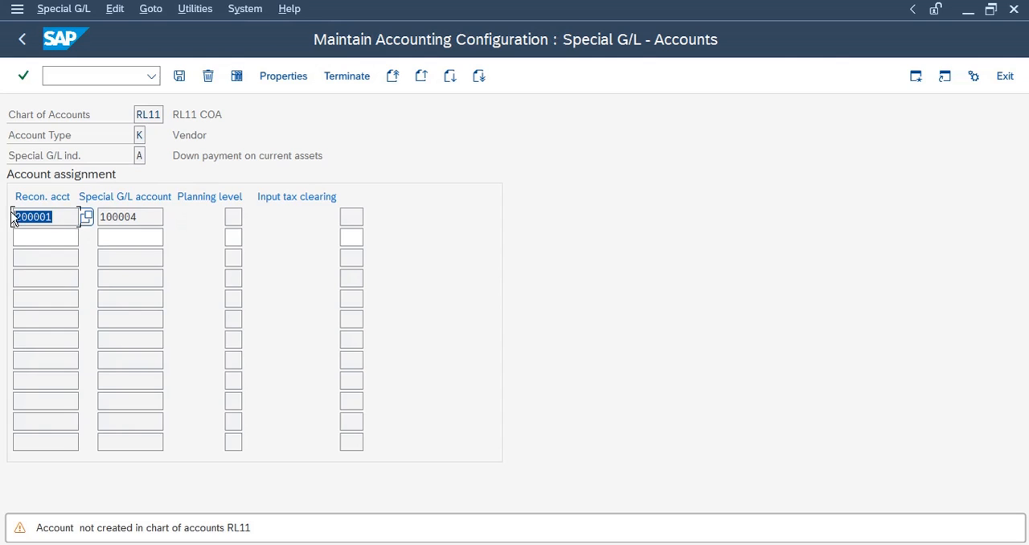
pyautogui.hotkey('ctrl', 's')
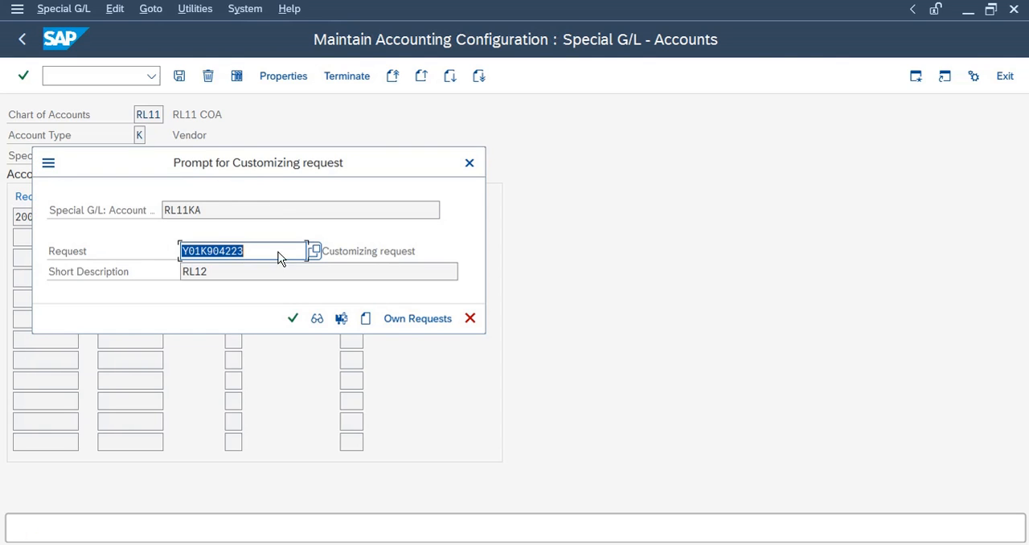
pyautogui.click(292, 319)
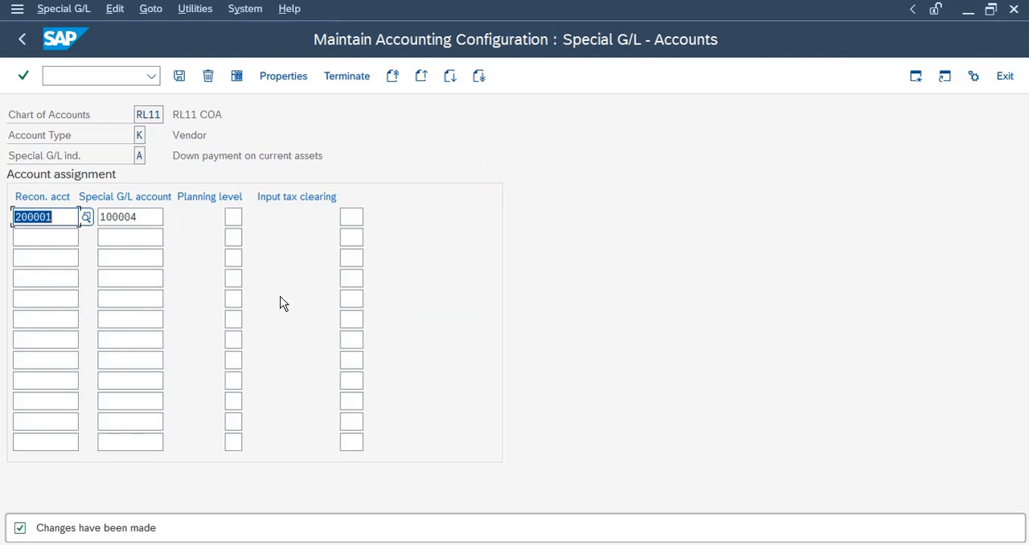
pyautogui.click(144, 217)
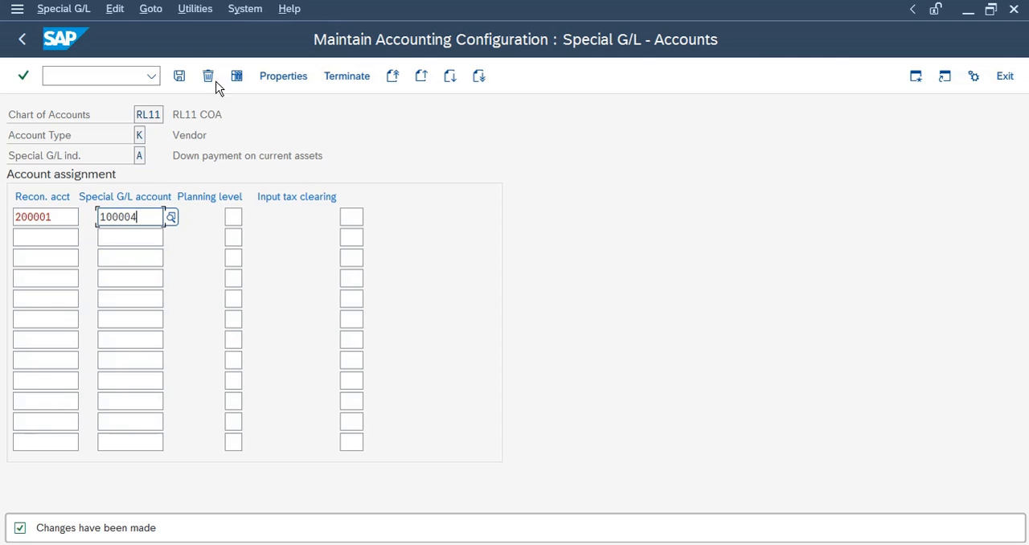
pyautogui.click(21, 42)
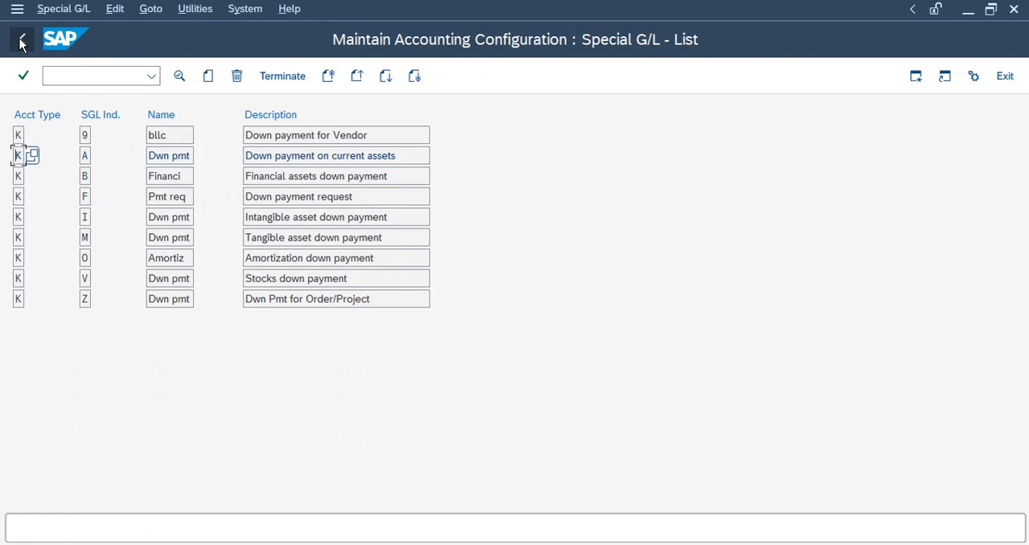
# Leave the special G/L configuration and review the advance payment to vendor checklist in the SAP_training workbook
pyautogui.click(21, 42)
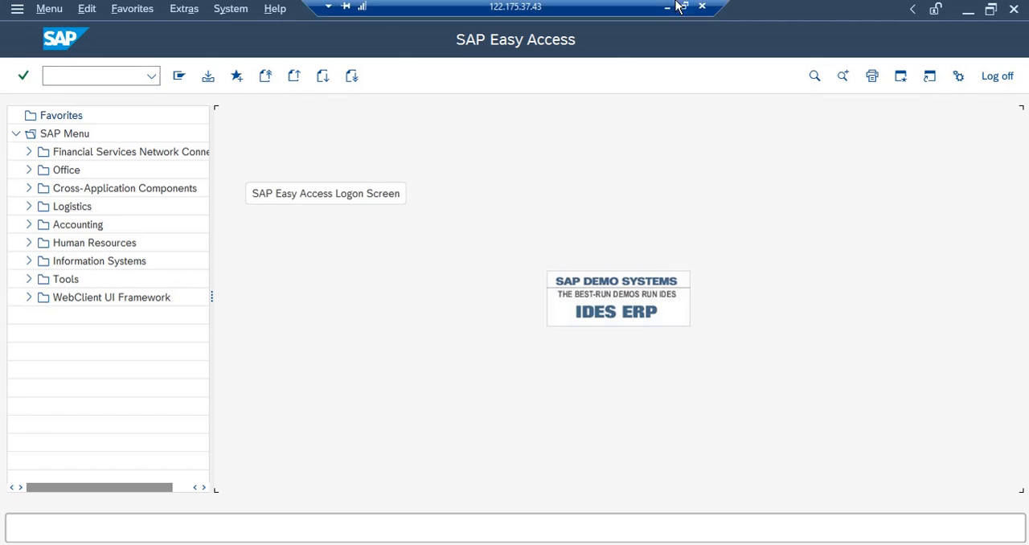
pyautogui.click(673, 7)
pyautogui.moveTo(172, 331); pyautogui.dragTo(244, 331)
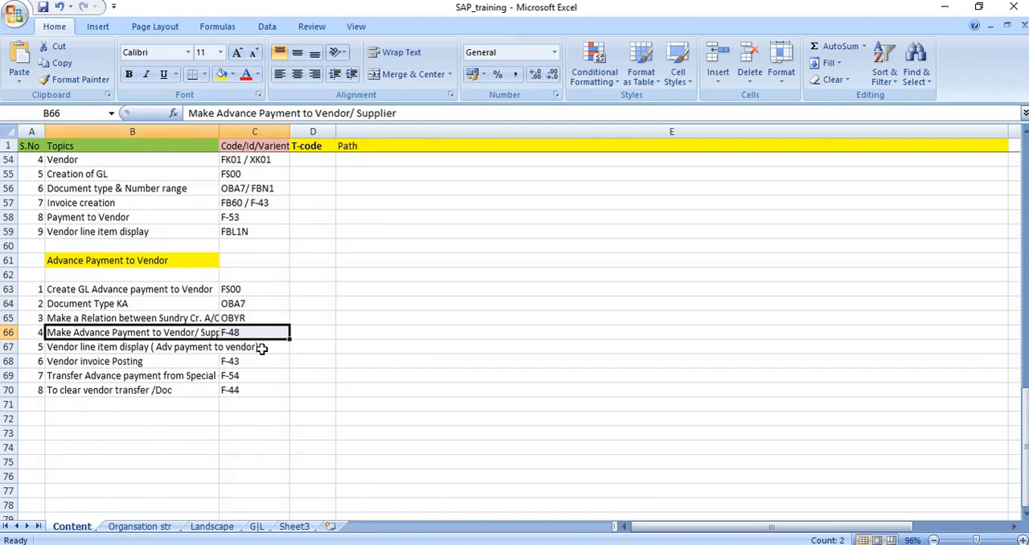
pyautogui.moveTo(238, 291); pyautogui.dragTo(242, 319)
pyautogui.click(164, 332)
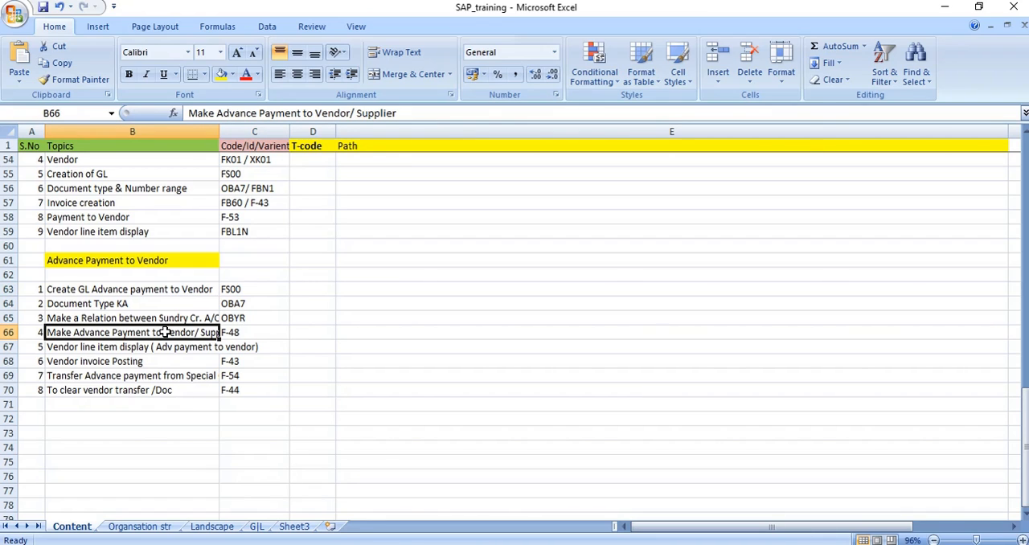
pyautogui.click(250, 335)
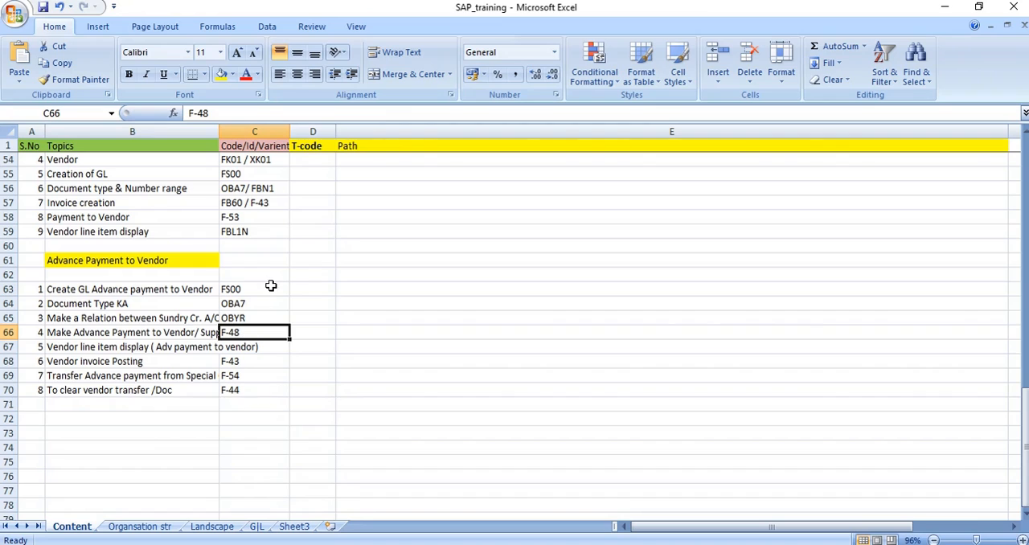
pyautogui.moveTo(115, 203); pyautogui.dragTo(221, 232)
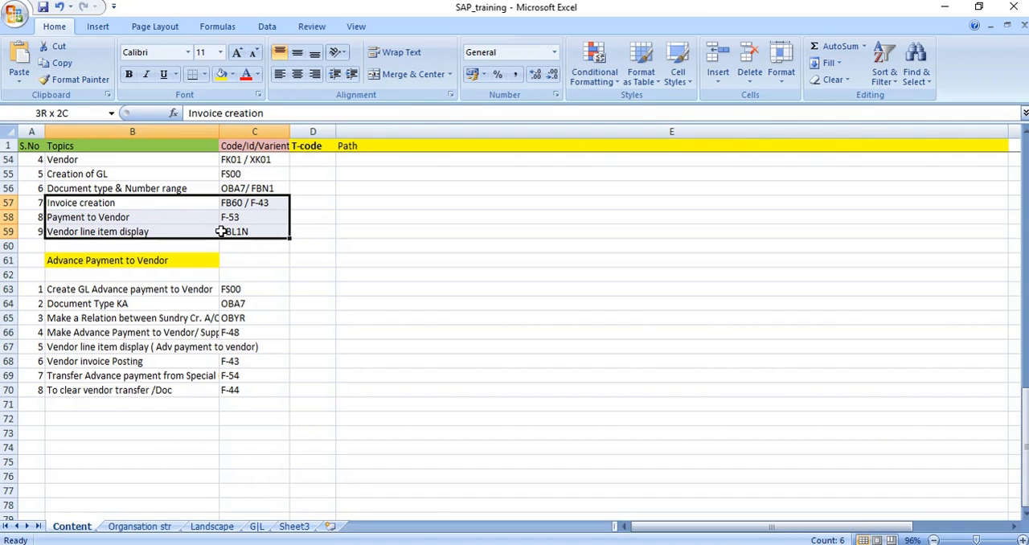
pyautogui.moveTo(145, 202); pyautogui.dragTo(251, 218)
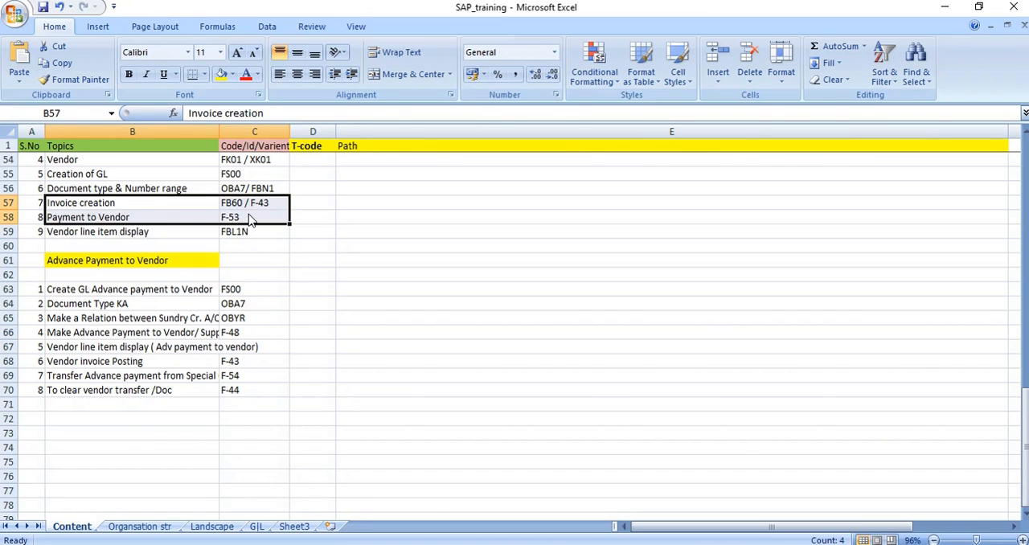
pyautogui.click(323, 289)
pyautogui.click(144, 318)
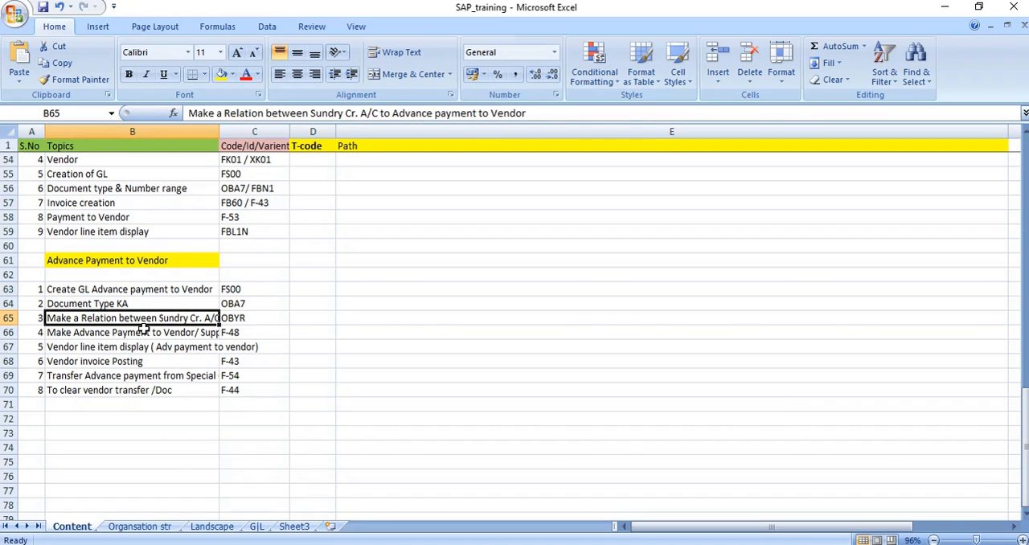
pyautogui.moveTo(143, 328); pyautogui.dragTo(233, 332)
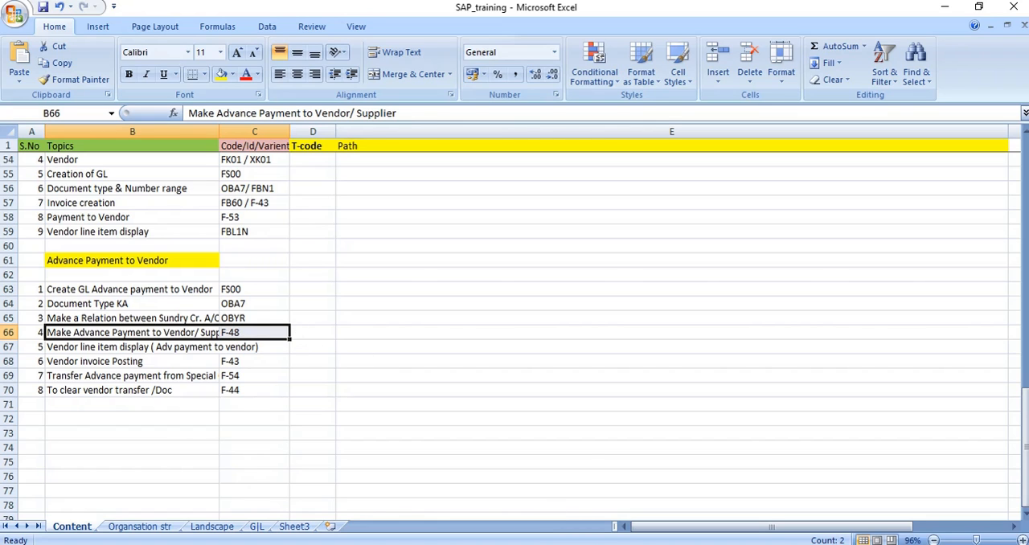
pyautogui.click(531, 524)
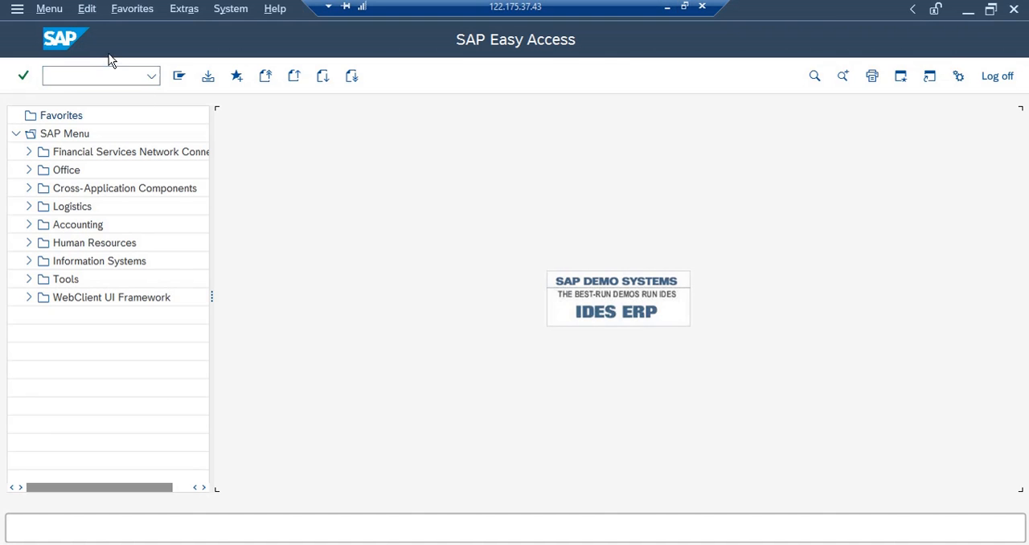
pyautogui.click(87, 75)
pyautogui.write('f-')
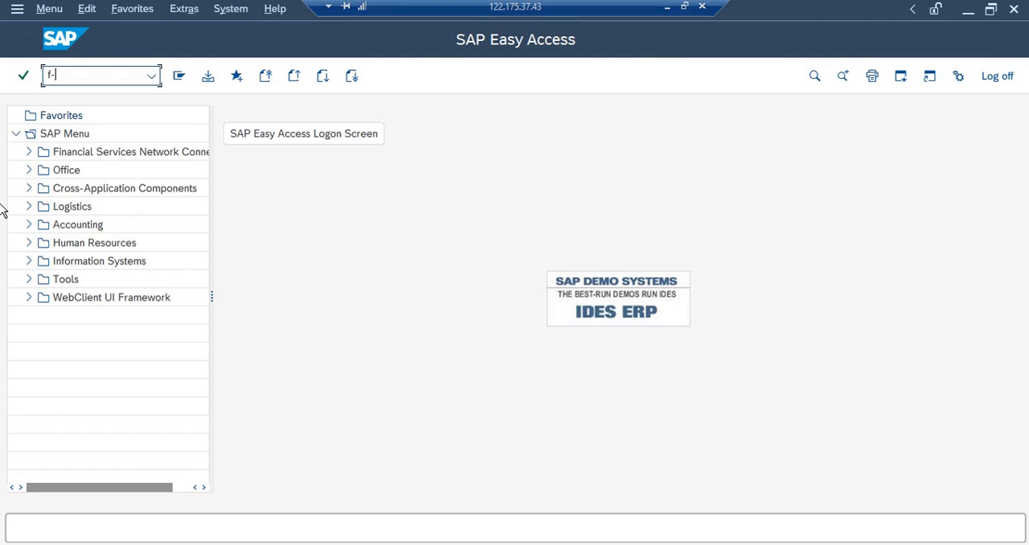
pyautogui.write('54')
pyautogui.press('Return')
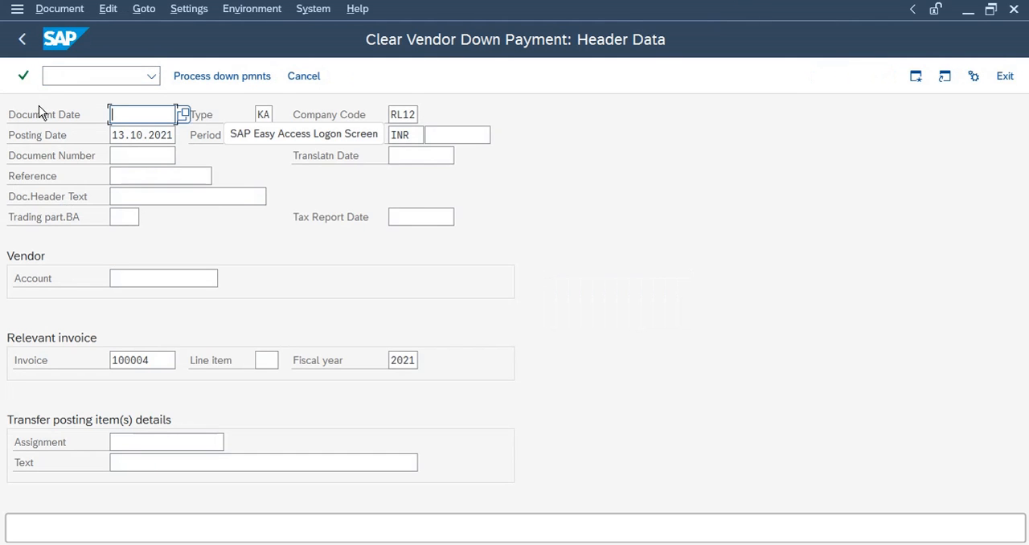
# Open transaction F-48 to post a vendor down payment
pyautogui.click(51, 75)
pyautogui.write('/n')
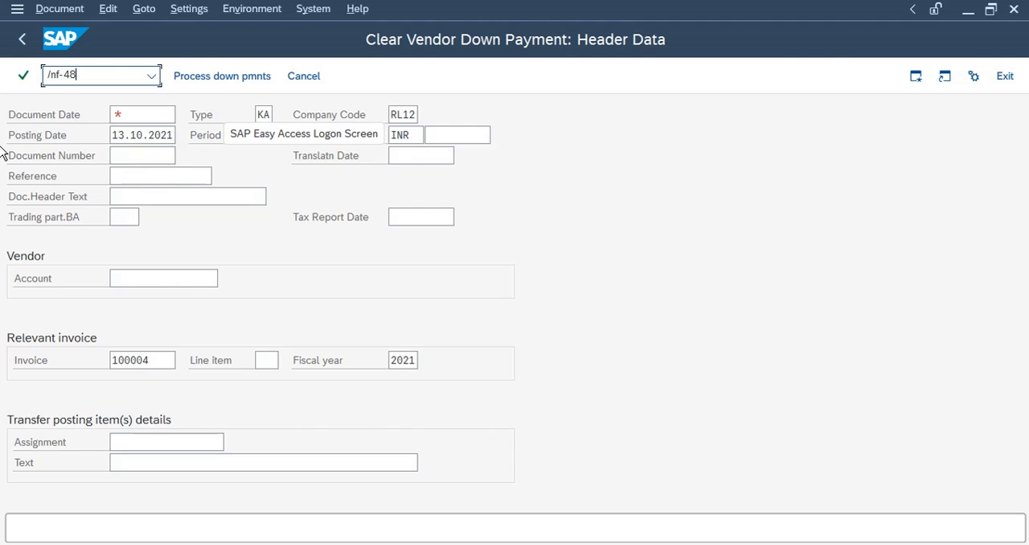
pyautogui.write('f-48')
pyautogui.press('Return')
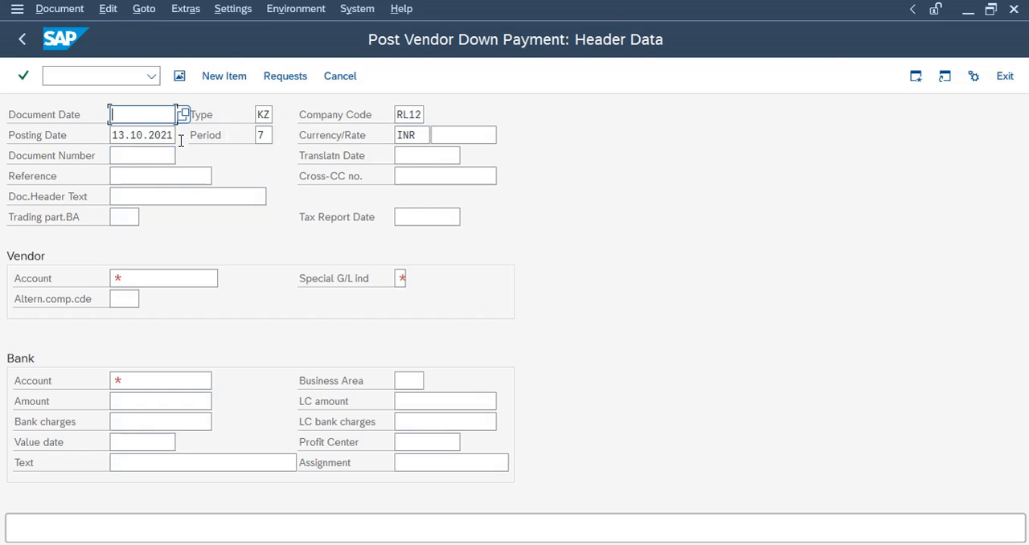
# Set the document date to 13.10.2021 and the company code to RL11
pyautogui.click(121, 134)
pyautogui.click(118, 114)
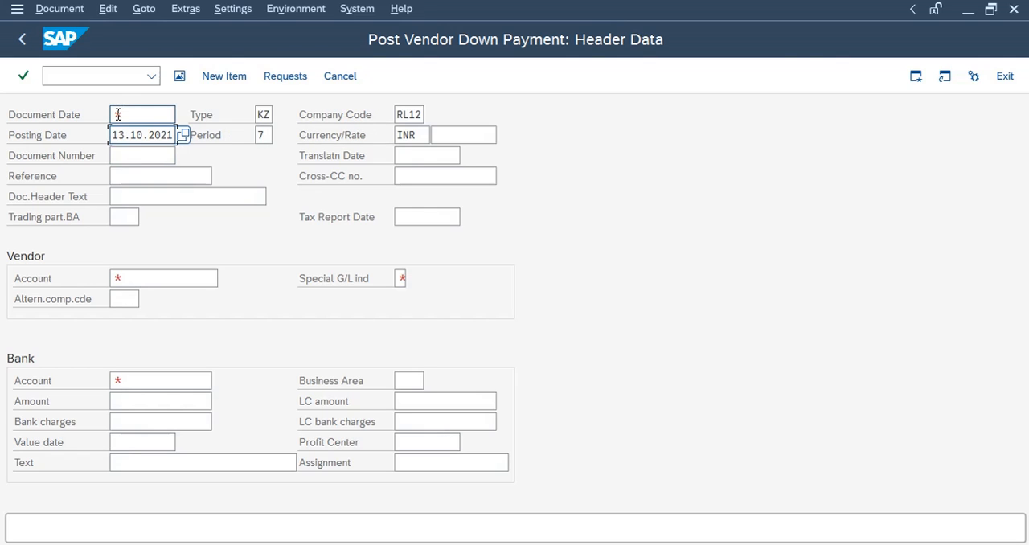
pyautogui.click(131, 117)
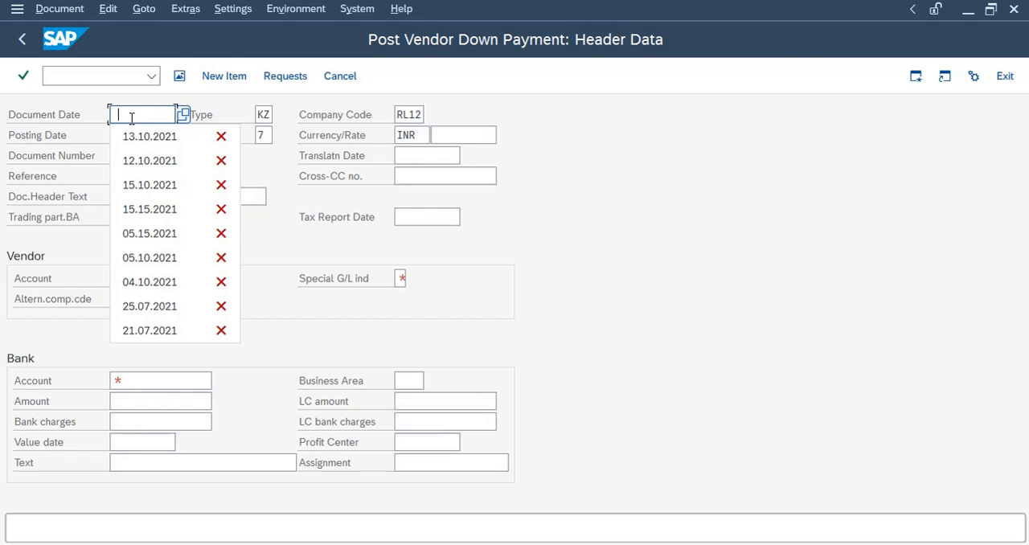
pyautogui.click(135, 139)
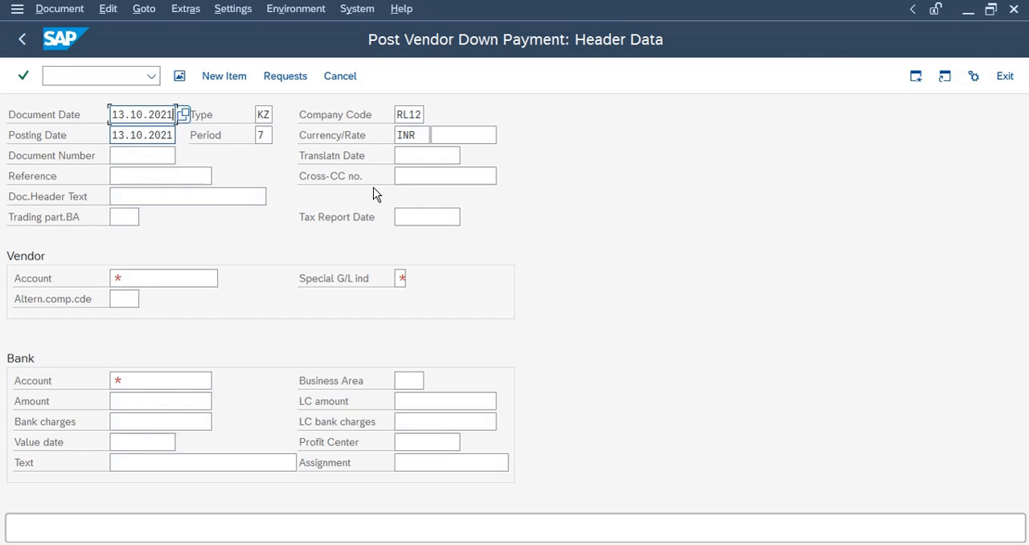
pyautogui.click(418, 114)
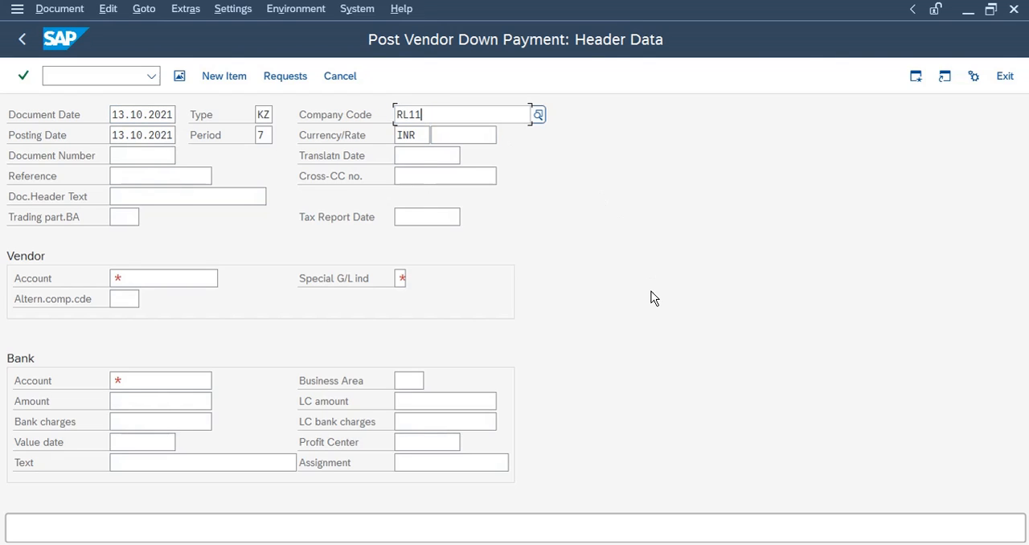
# Pick the company code RL12 vendor from the vendor search help, then clear the vendor account field
pyautogui.click(160, 279)
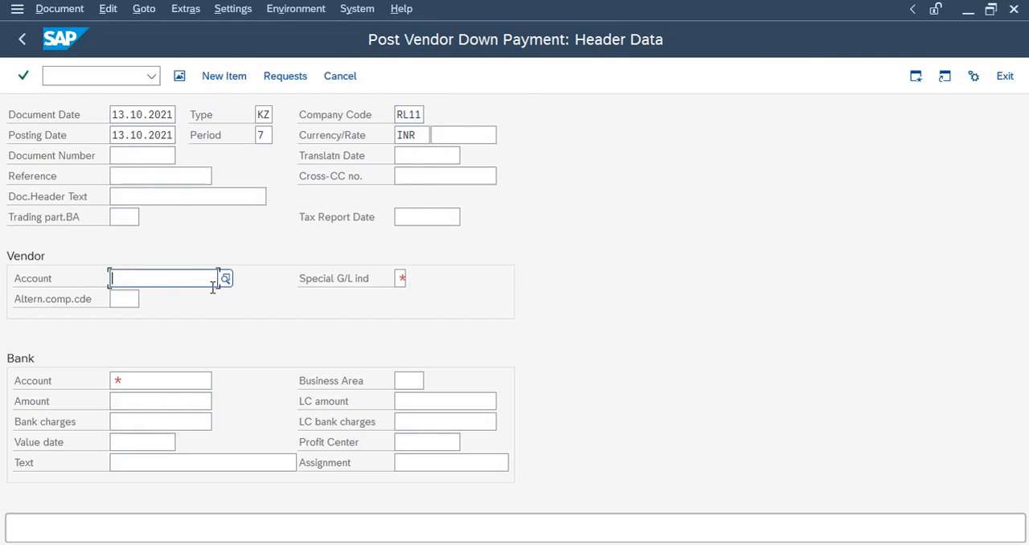
pyautogui.click(225, 279)
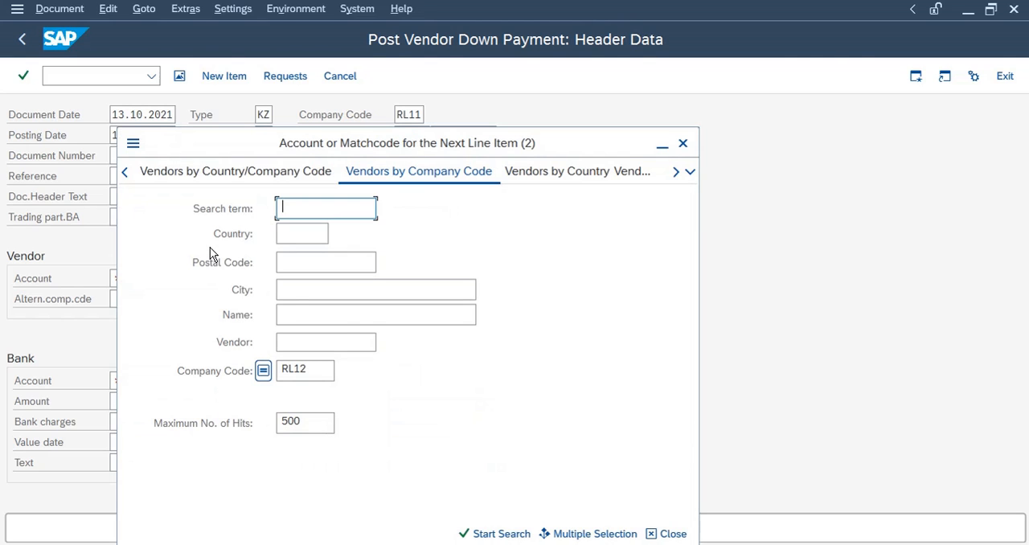
pyautogui.click(318, 344)
pyautogui.press('Return')
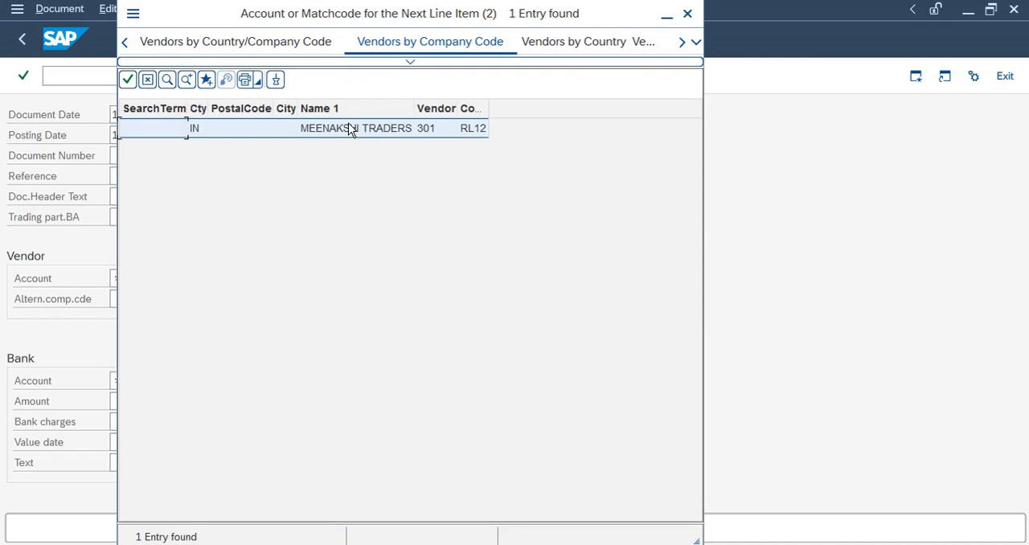
pyautogui.doubleClick(350, 126)
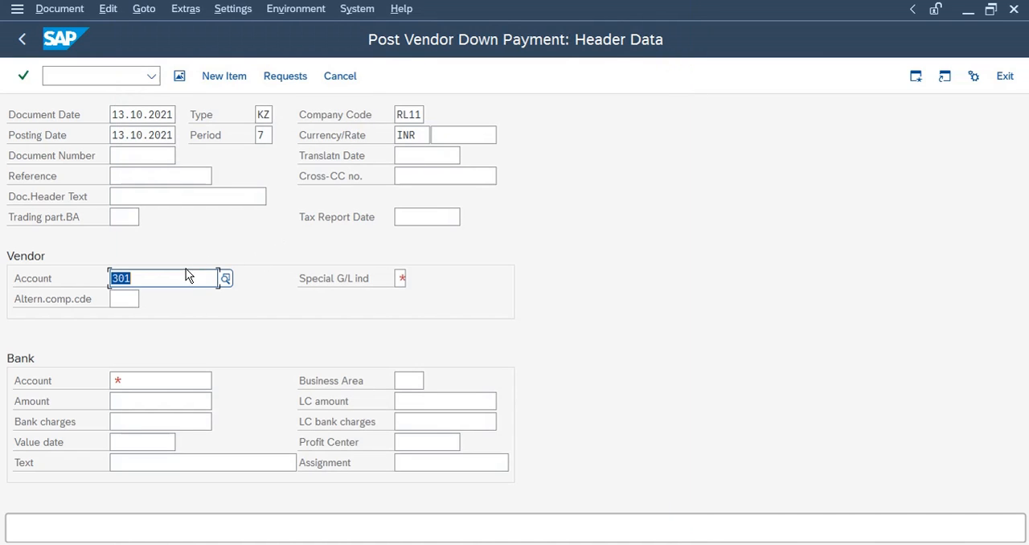
pyautogui.press('Delete')
# Search vendors in company code RL11 and select the first listed vendor as the vendor account
pyautogui.click(225, 279)
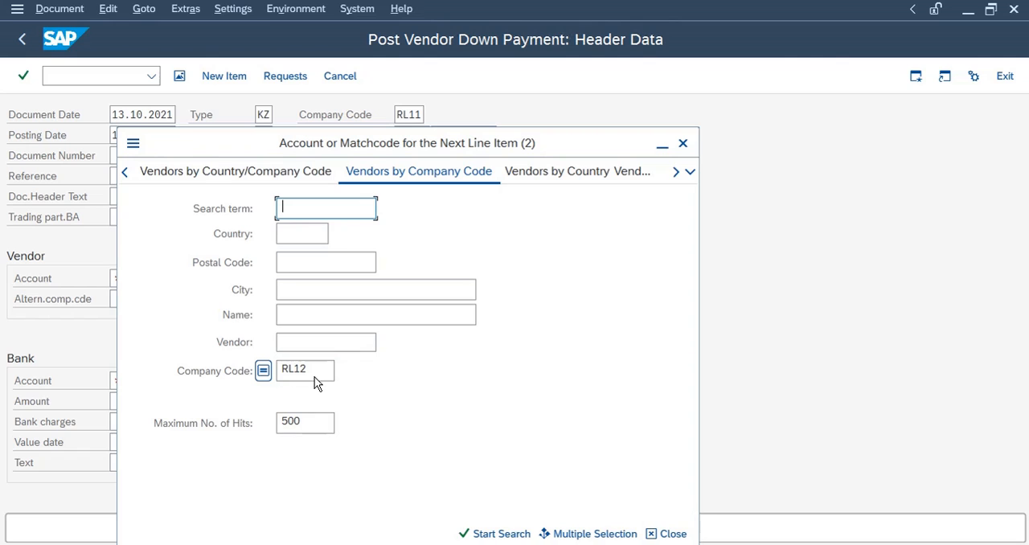
pyautogui.click(317, 370)
pyautogui.press('BackSpace')
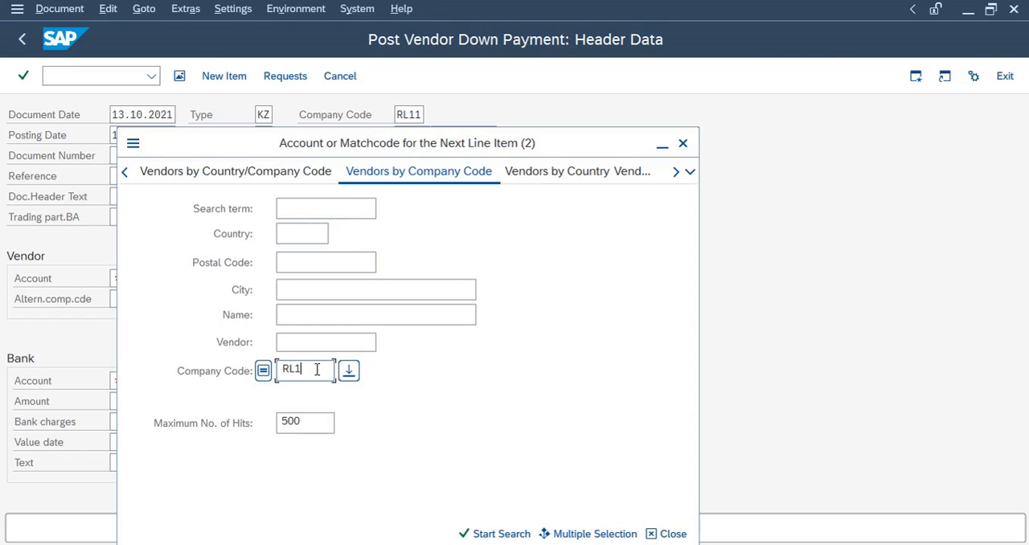
pyautogui.write('1')
pyautogui.click(315, 341)
pyautogui.press('Return')
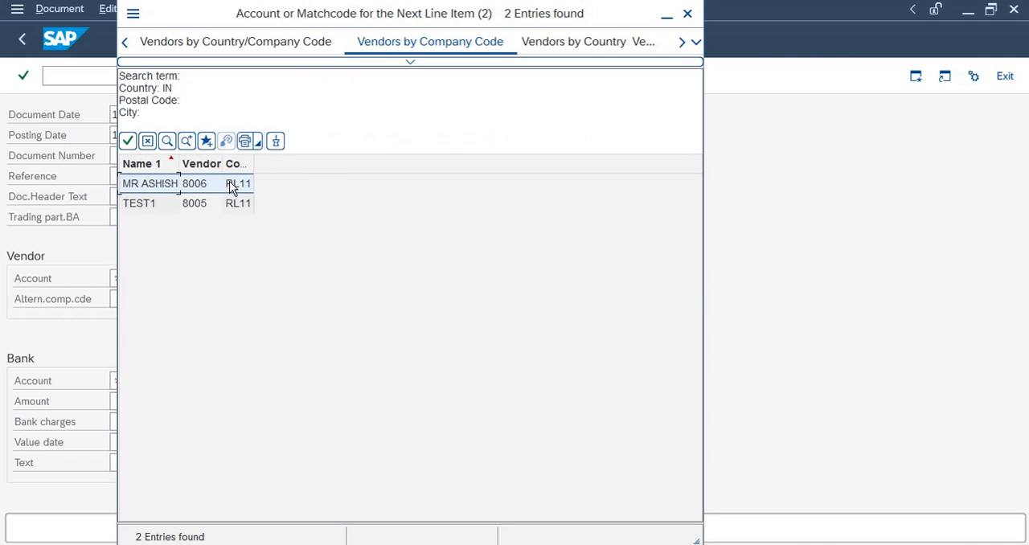
pyautogui.doubleClick(193, 183)
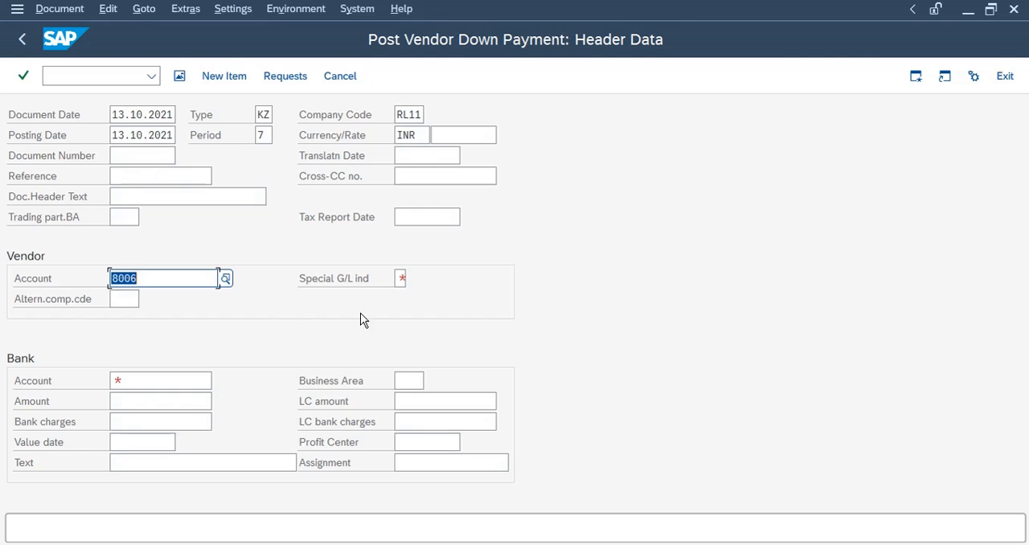
# Set the special G/L indicator to A, Down payment on current assets, using the search help
pyautogui.click(398, 278)
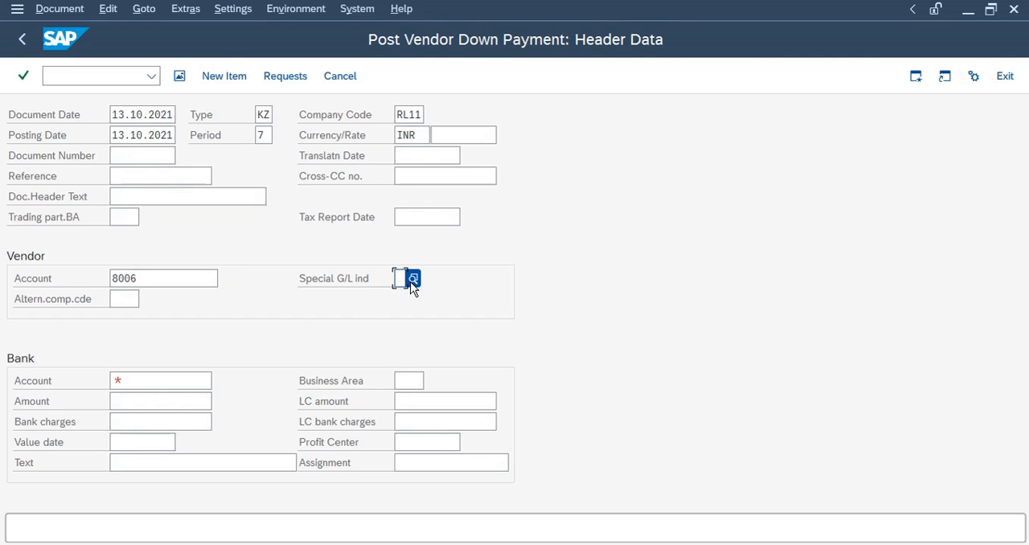
pyautogui.click(413, 278)
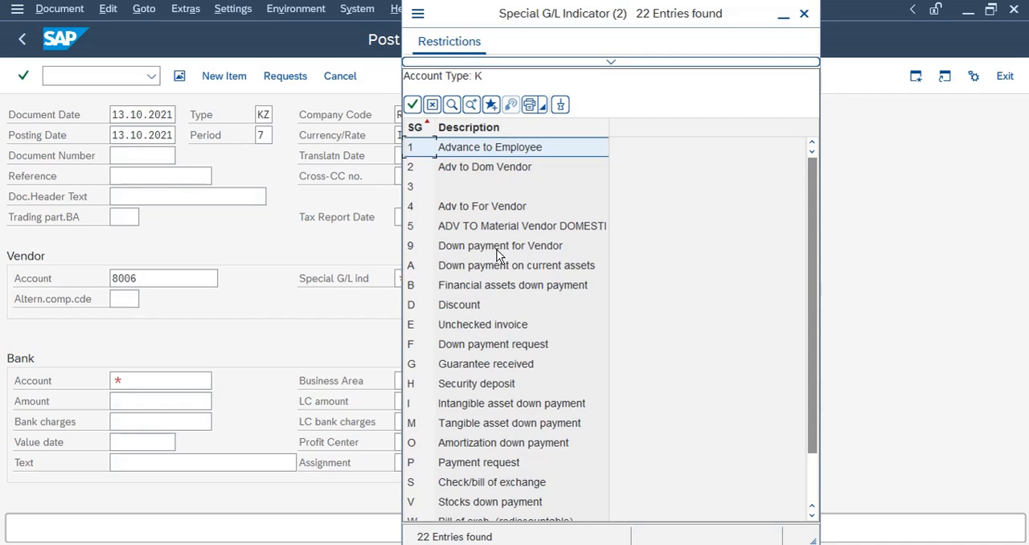
pyautogui.click(469, 268)
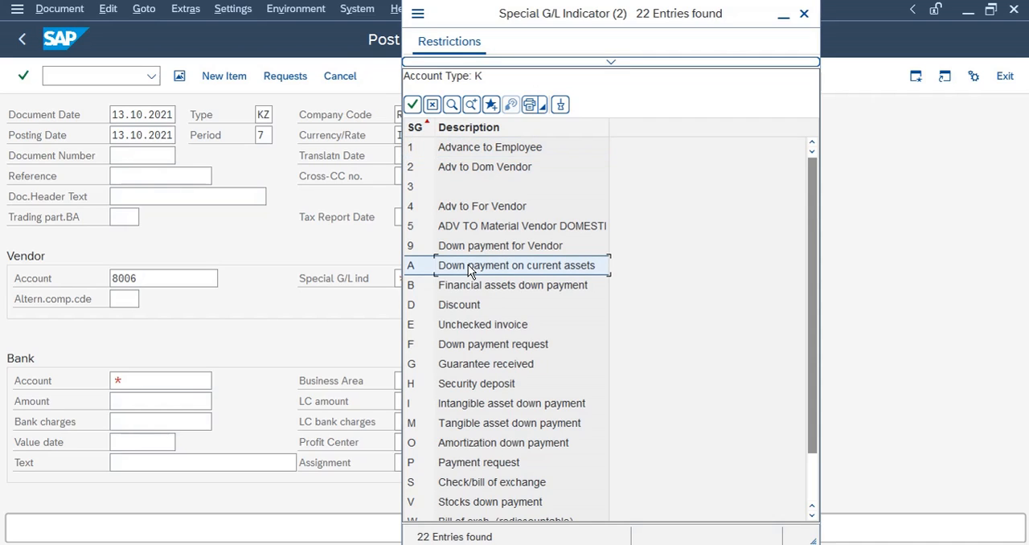
pyautogui.doubleClick(469, 269)
# Set the bank account to 100000 Bank A/C using the G/L account search help
pyautogui.click(133, 382)
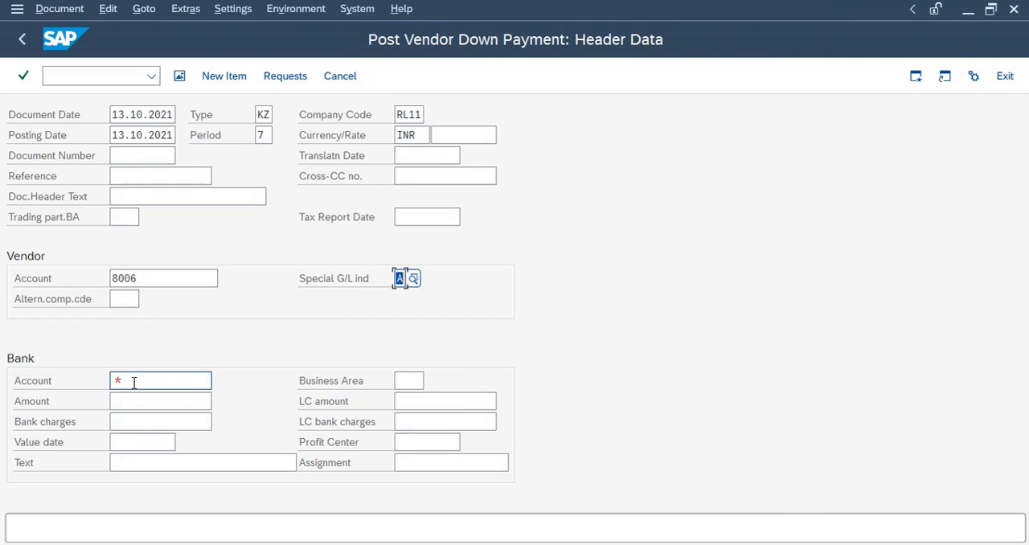
pyautogui.click(222, 383)
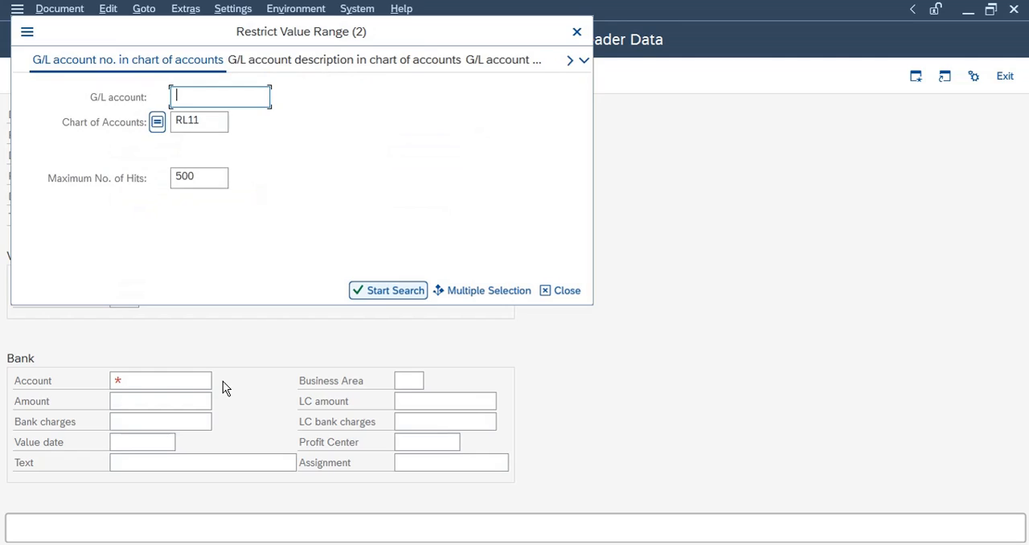
pyautogui.press('Return')
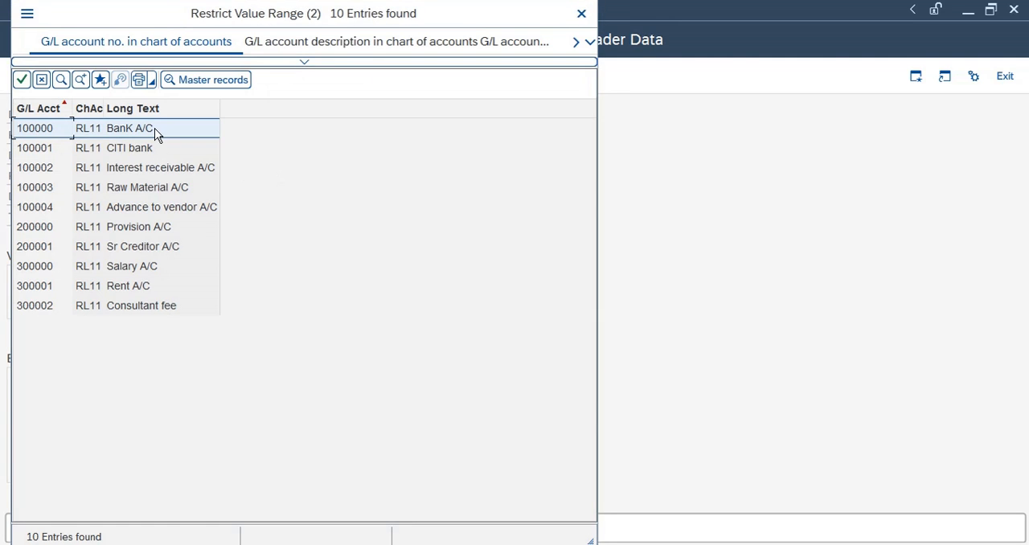
pyautogui.doubleClick(156, 131)
# Enter an amount of 60000 and the item text Advance payment to vendor
pyautogui.click(147, 402)
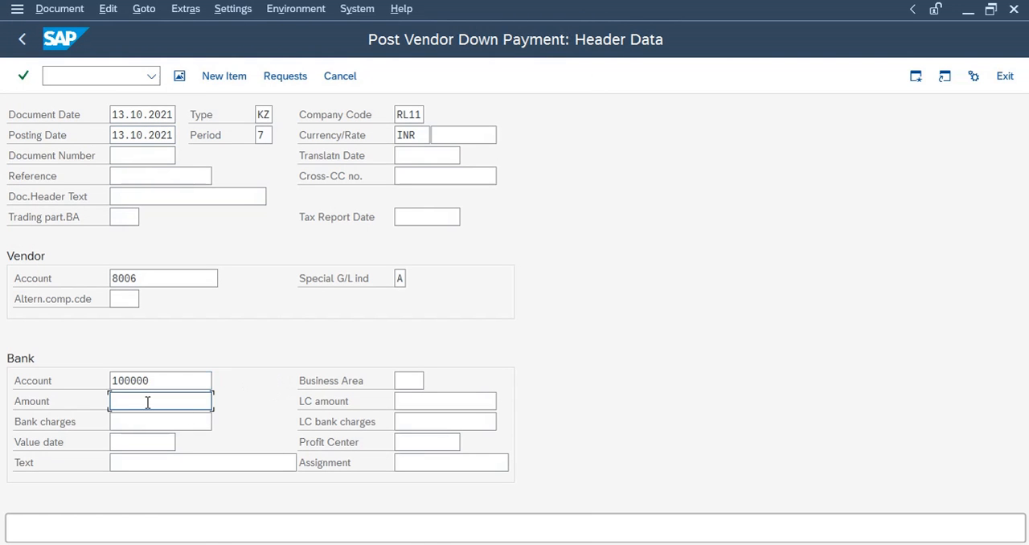
pyautogui.write('60000')
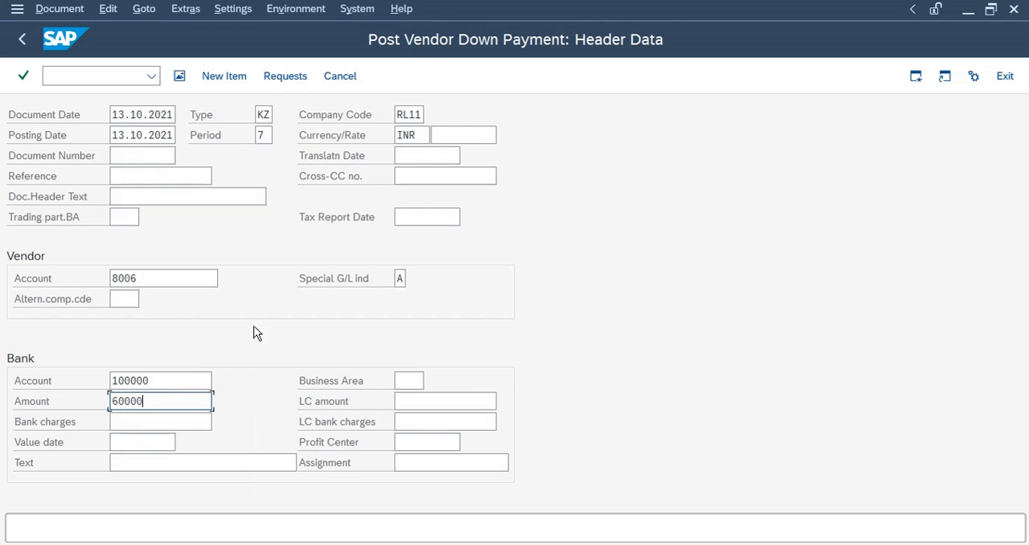
pyautogui.click(189, 462)
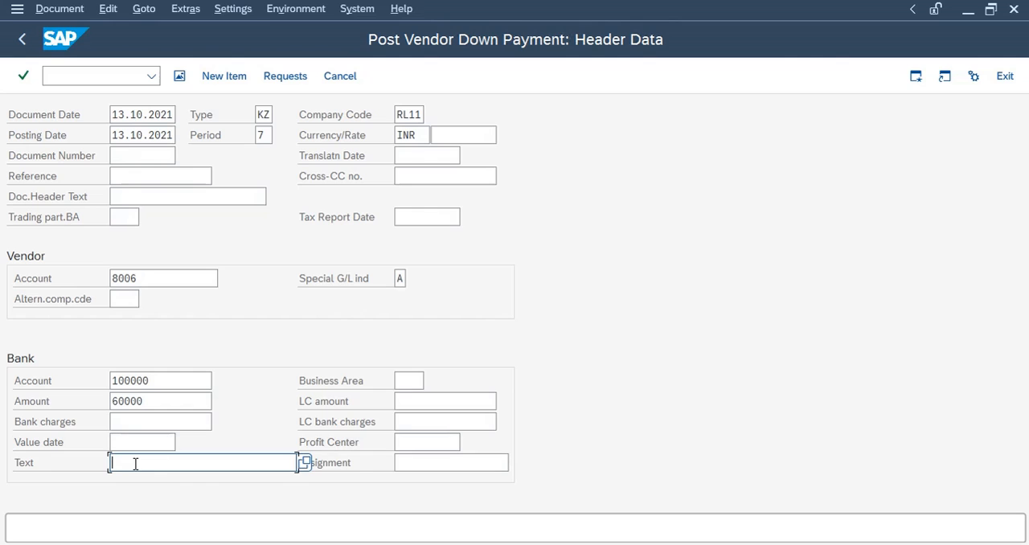
pyautogui.write('A')
pyautogui.click(175, 485)
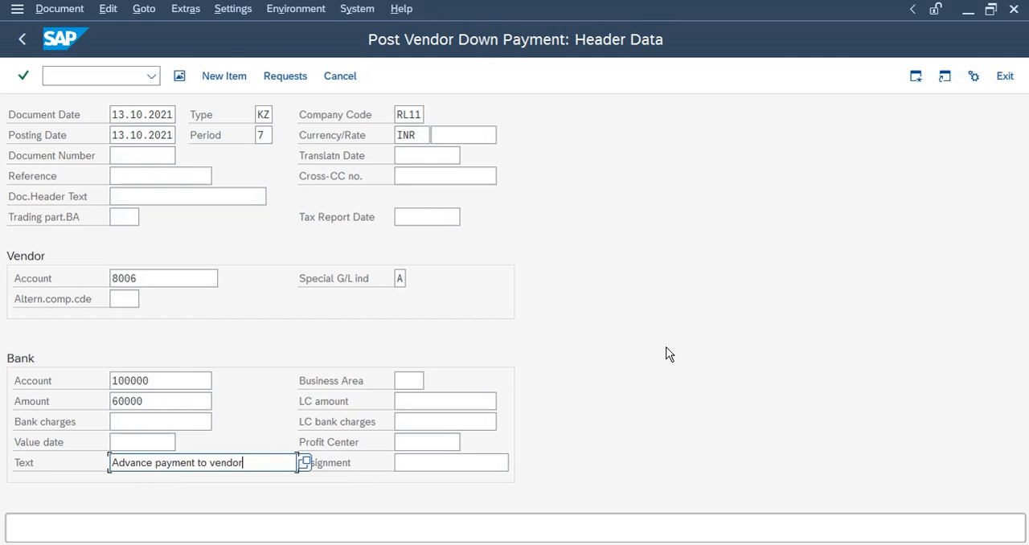
# Complete the vendor item by copying the amount and text from the bank line
pyautogui.press('Return')
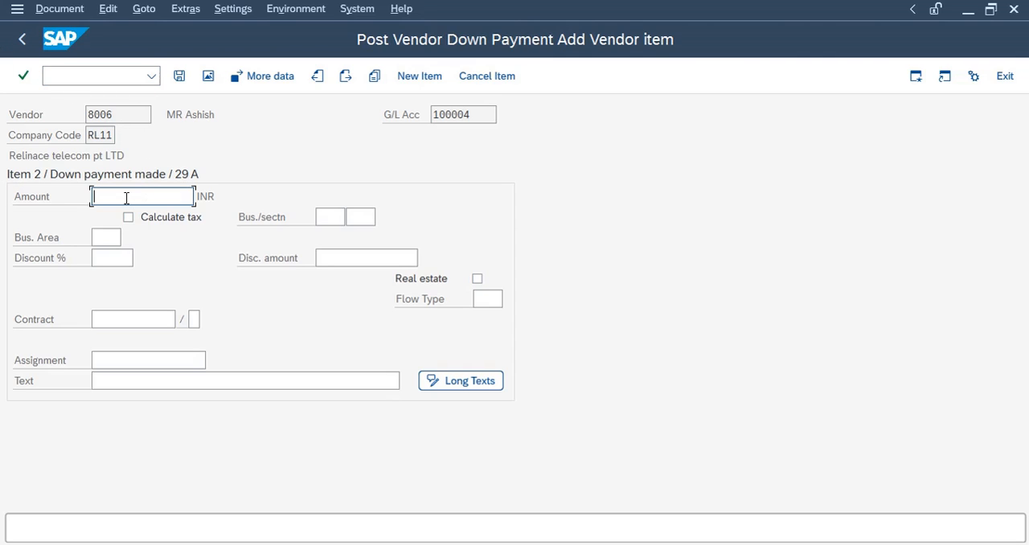
pyautogui.click(120, 382)
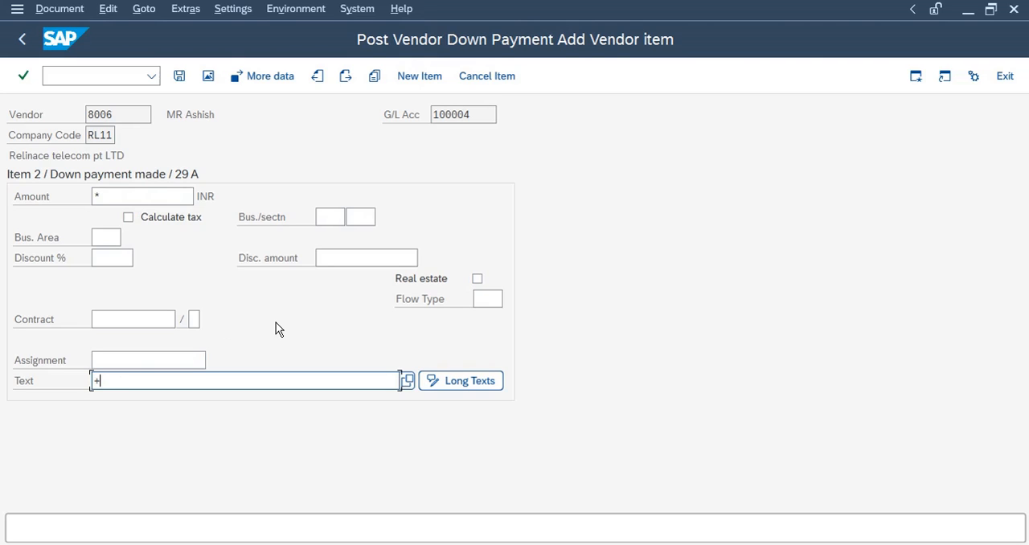
pyautogui.press('Return')
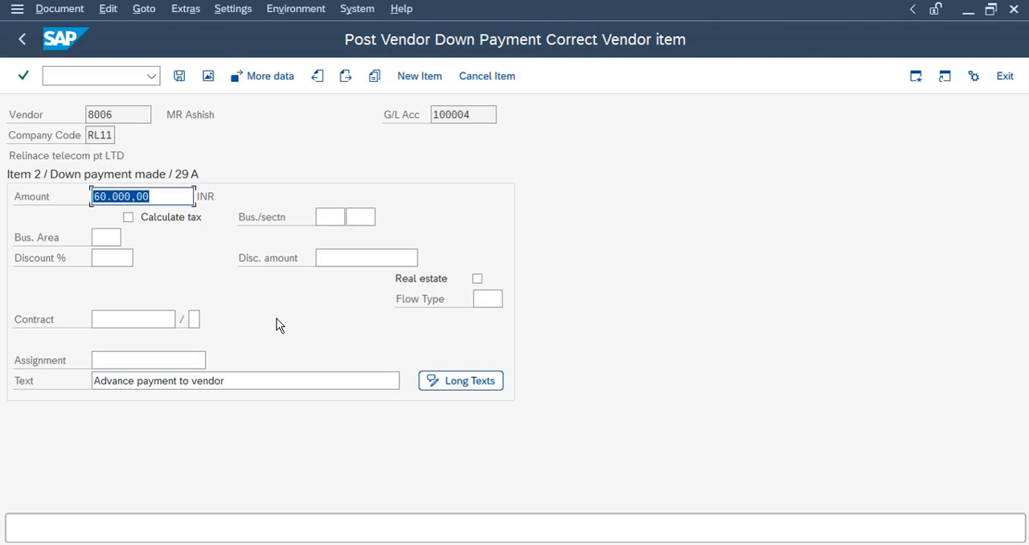
# Review the document overview, post the vendor down payment and leave the transaction
pyautogui.click(208, 77)
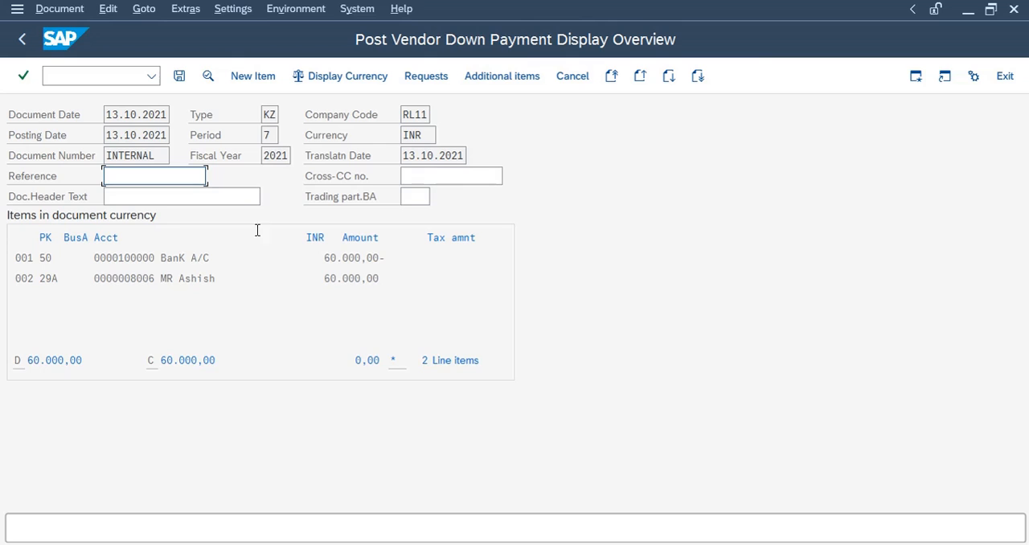
pyautogui.click(179, 77)
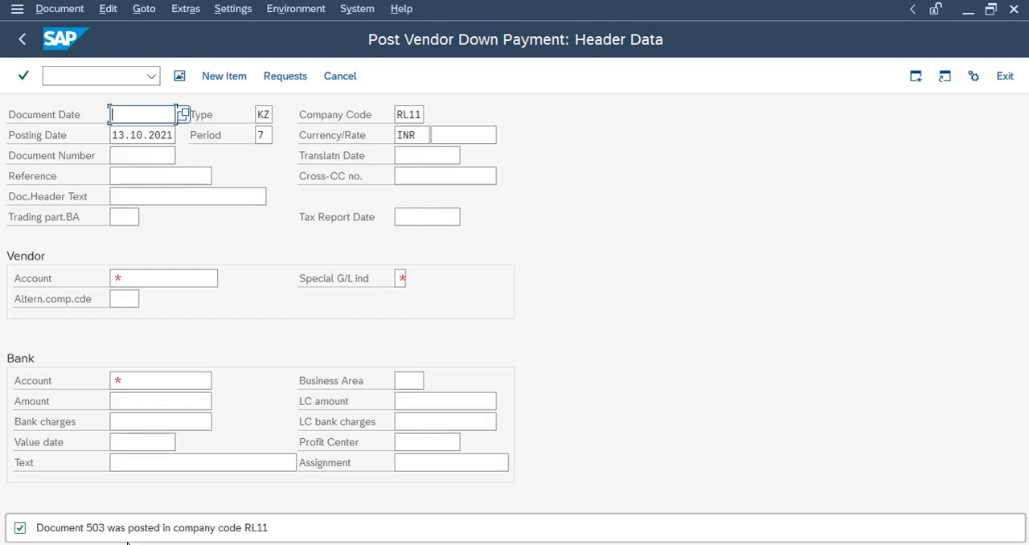
pyautogui.click(25, 41)
pyautogui.click(251, 375)
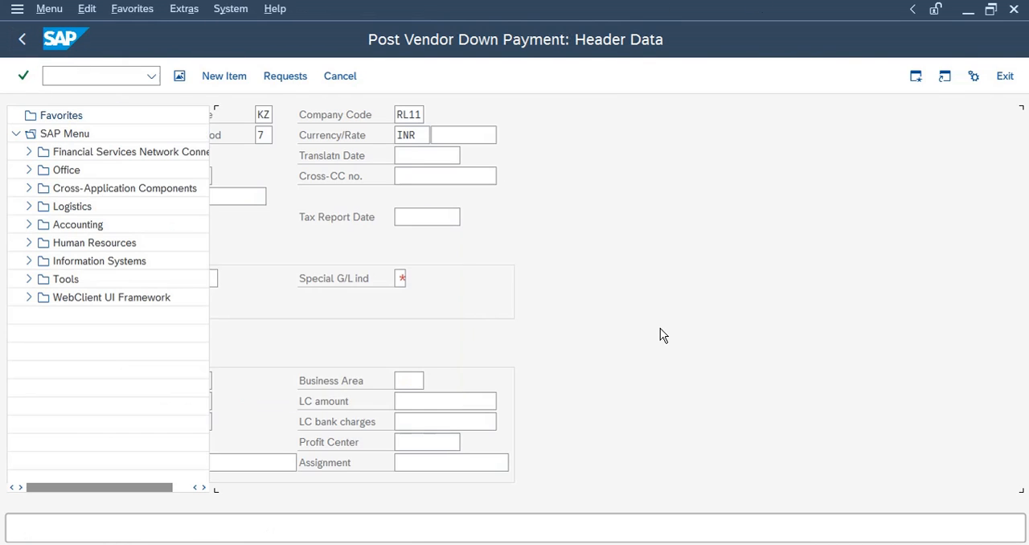
# Review the advance payment steps listed in the training checklist spreadsheet
pyautogui.click(667, 7)
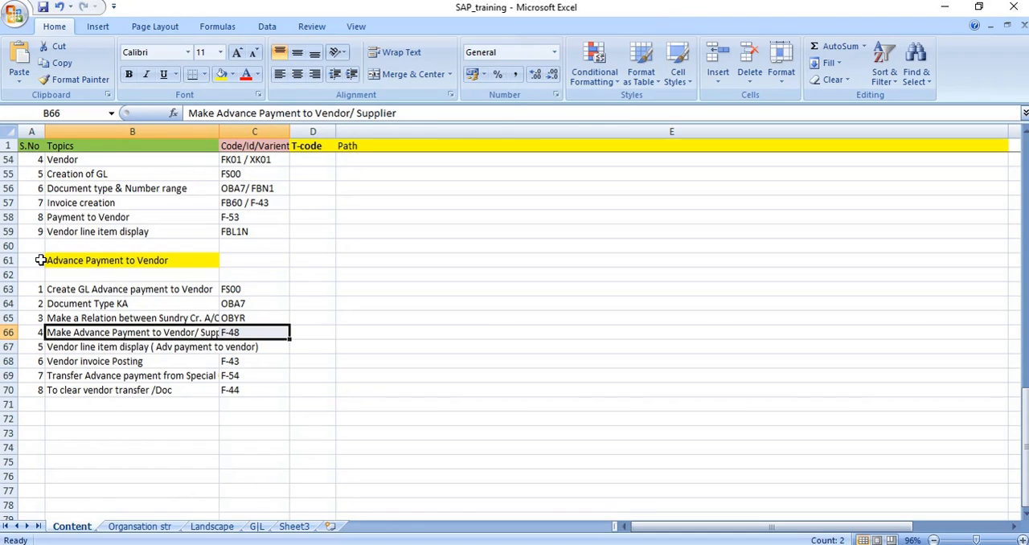
pyautogui.click(121, 362)
pyautogui.click(172, 391)
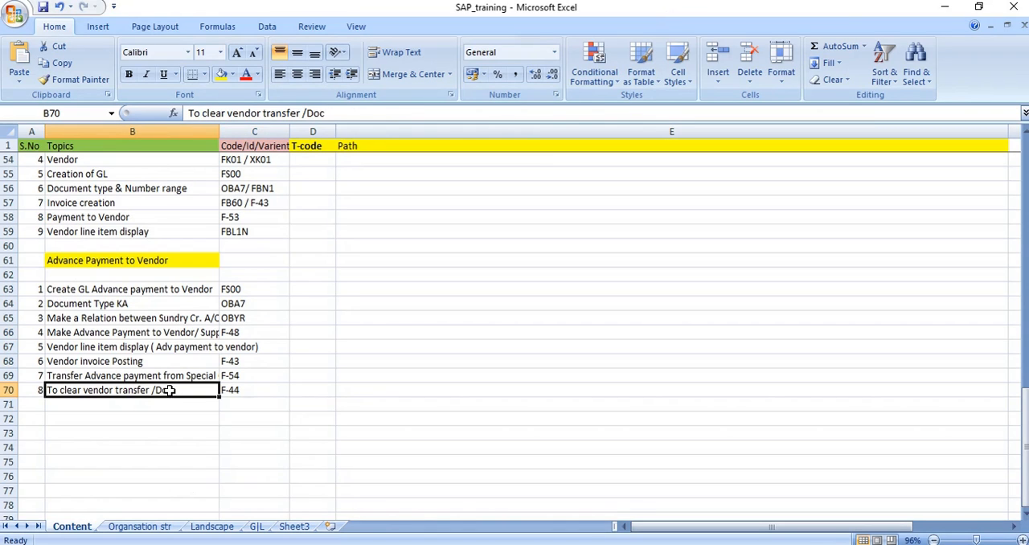
pyautogui.click(155, 348)
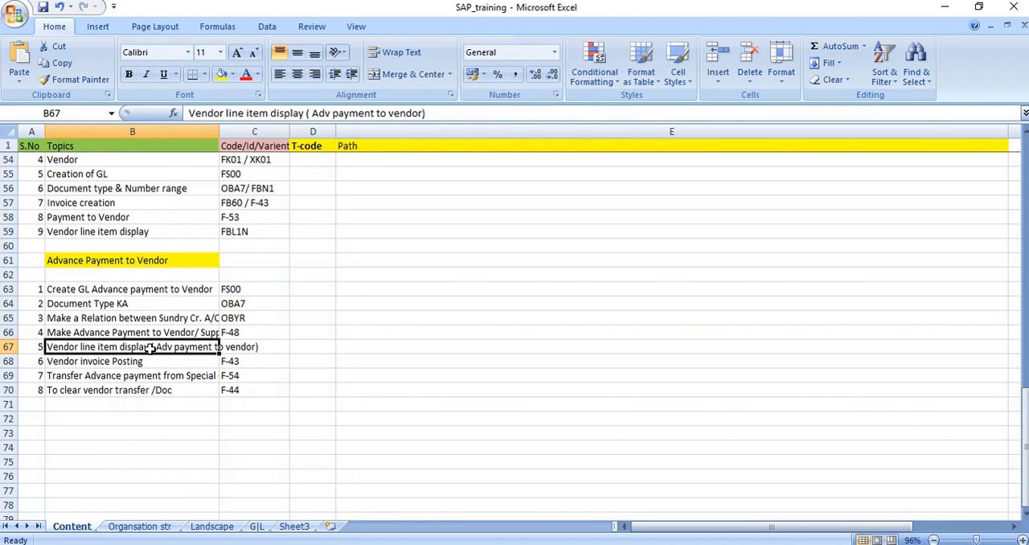
pyautogui.click(248, 347)
pyautogui.click(156, 348)
pyautogui.click(165, 333)
pyautogui.click(160, 348)
pyautogui.click(246, 349)
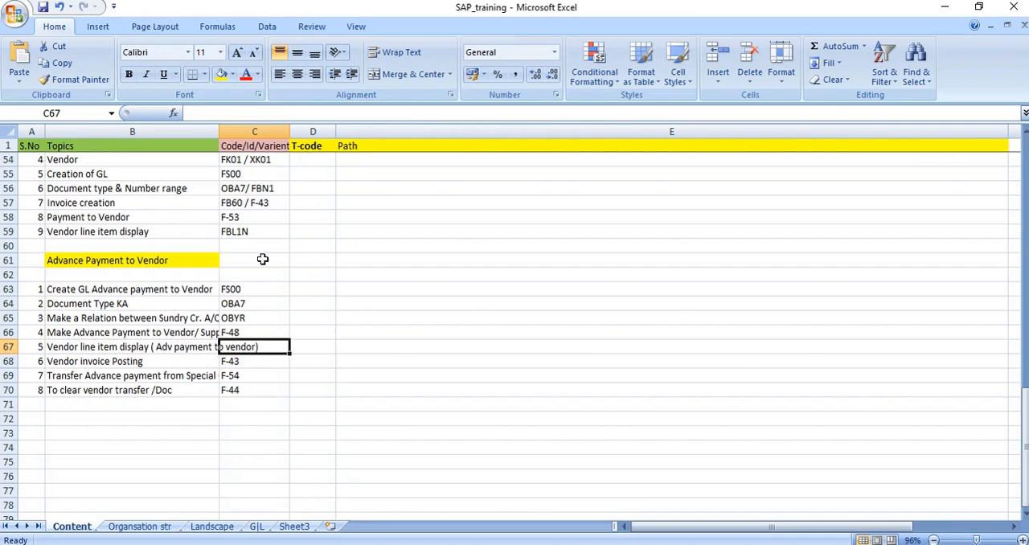
pyautogui.click(246, 232)
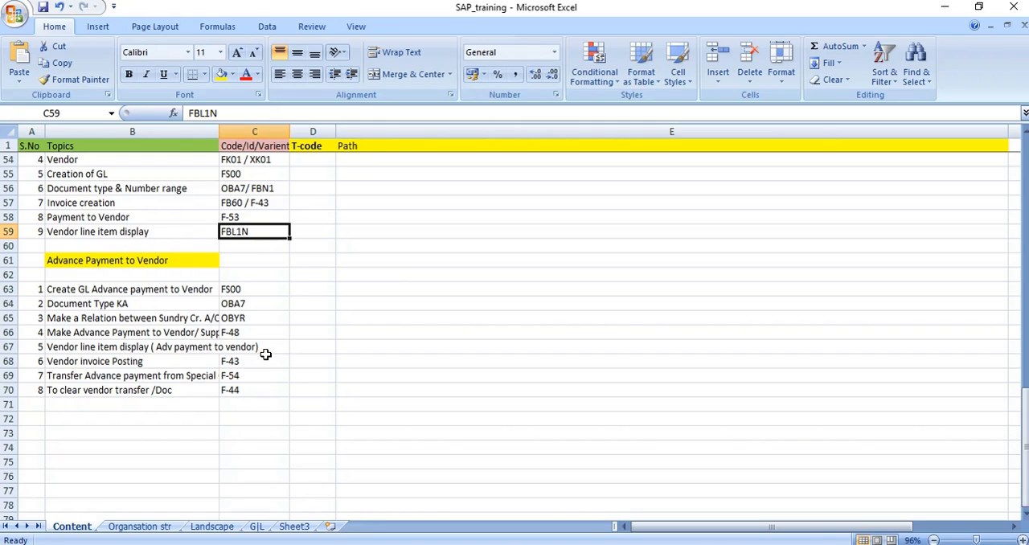
# Copy the FBL1N transaction code from the checklist and launch it in SAP
pyautogui.hotkey('ctrl', 'c')
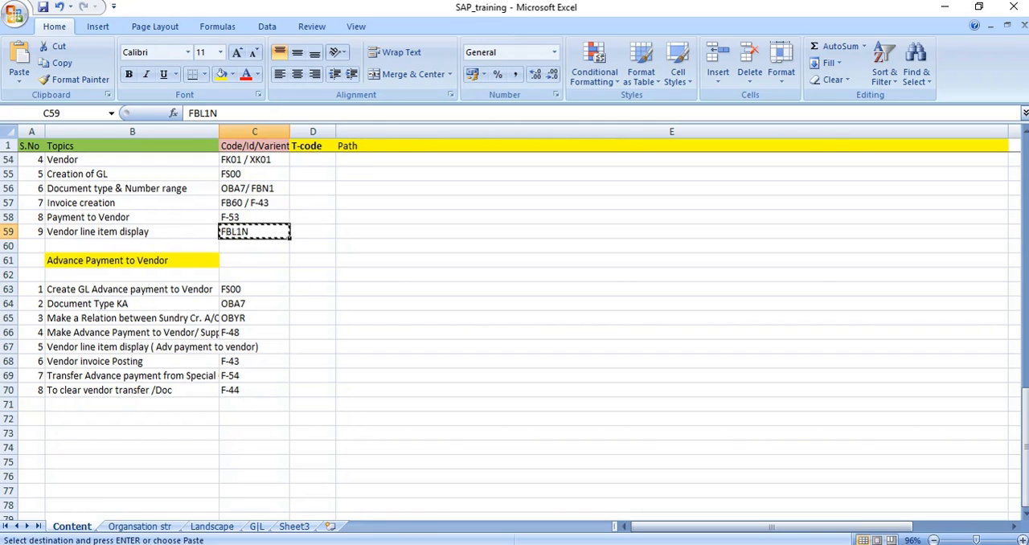
pyautogui.hotkey('alt', 'Tab')
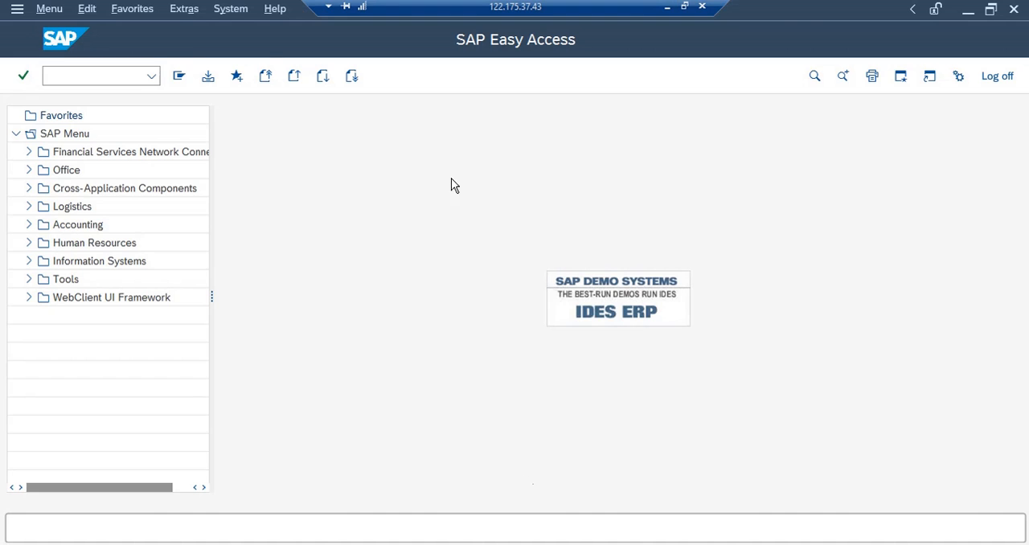
pyautogui.hotkey('ctrl', 'v')
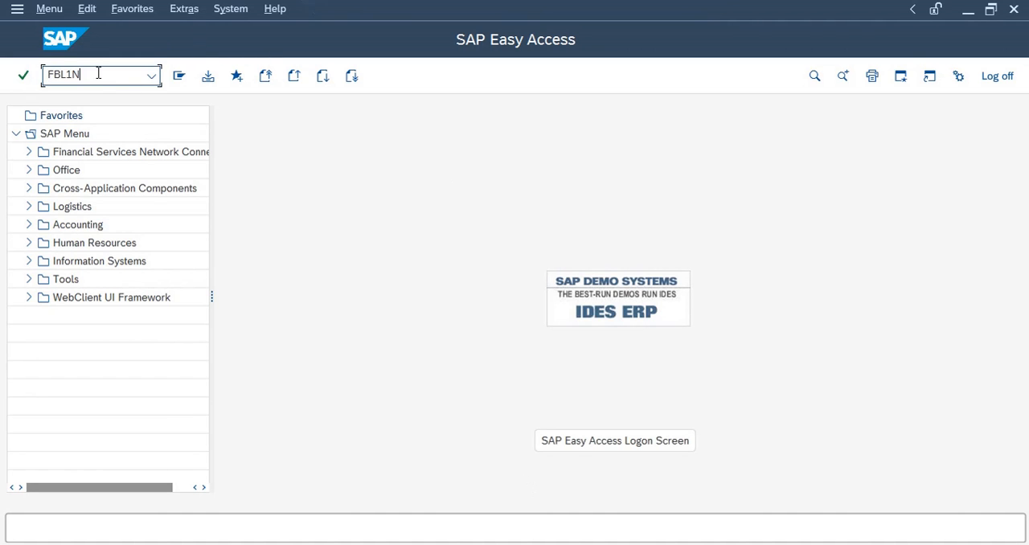
pyautogui.press('Return')
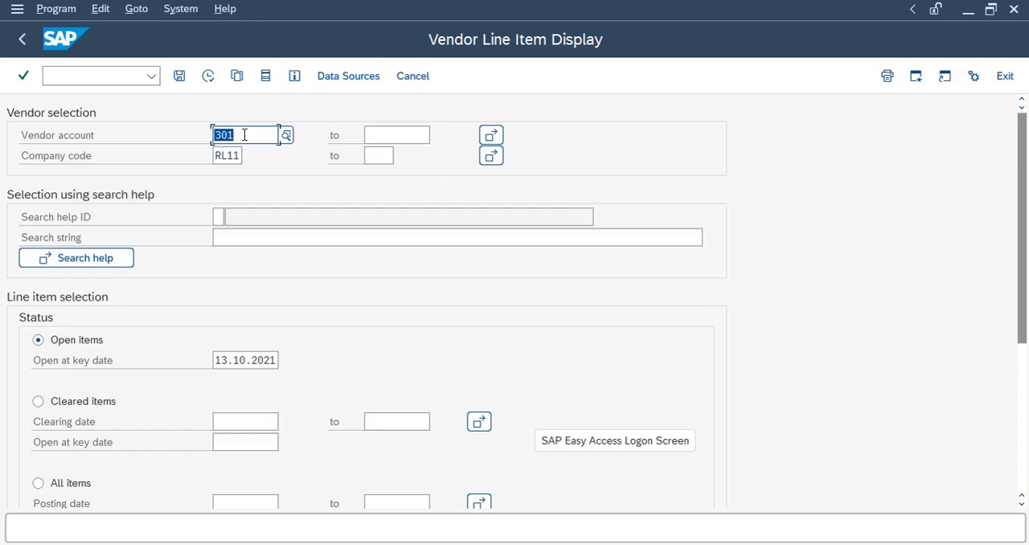
# Set the vendor account to 8006 by choosing it from the vendor search help
pyautogui.click(244, 135)
pyautogui.hotkey('ctrl', 'a')
pyautogui.press('Delete')
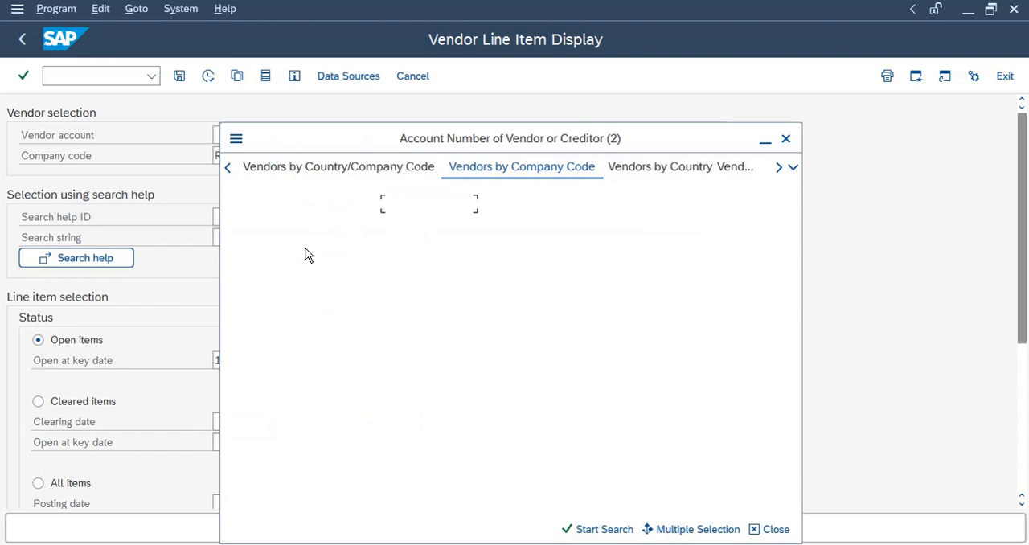
pyautogui.click(394, 337)
pyautogui.press('Return')
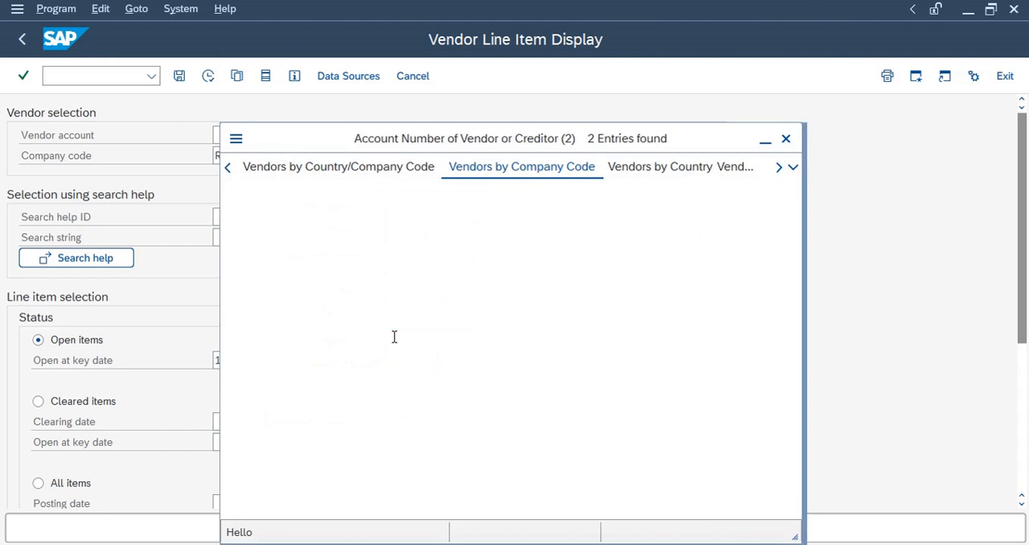
pyautogui.doubleClick(300, 187)
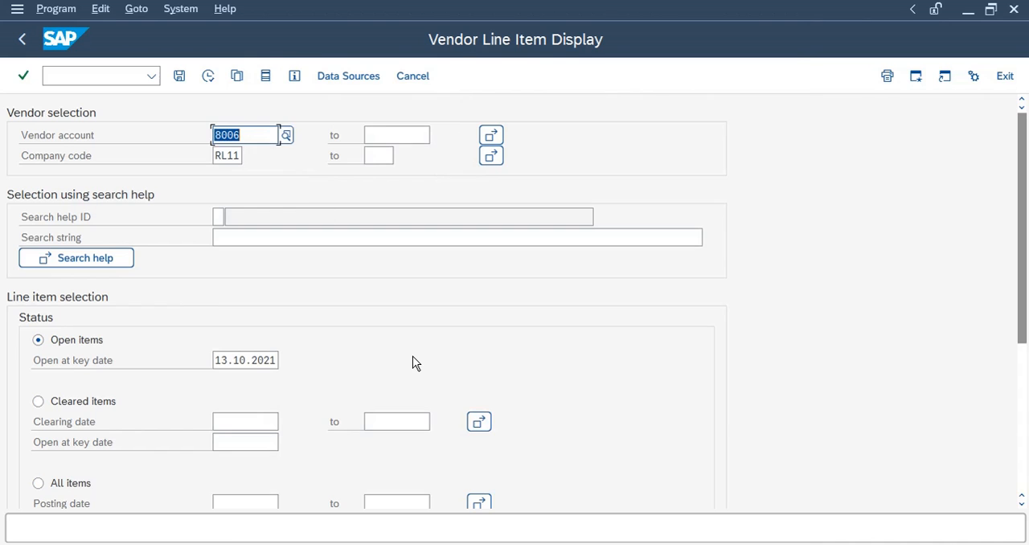
# Toggle the Normal items type and execute the vendor line item display
pyautogui.scroll(-5, 411, 363)
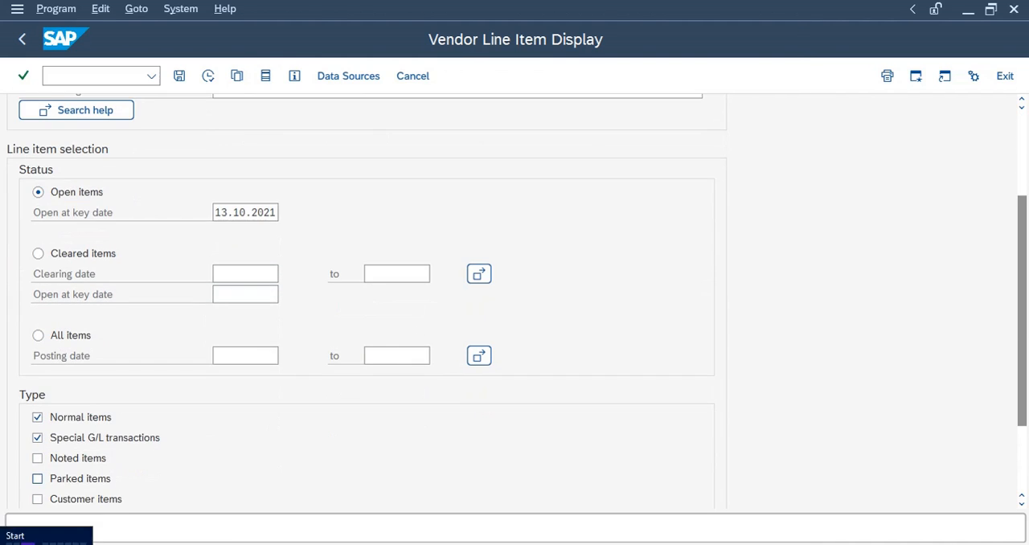
pyautogui.click(38, 418)
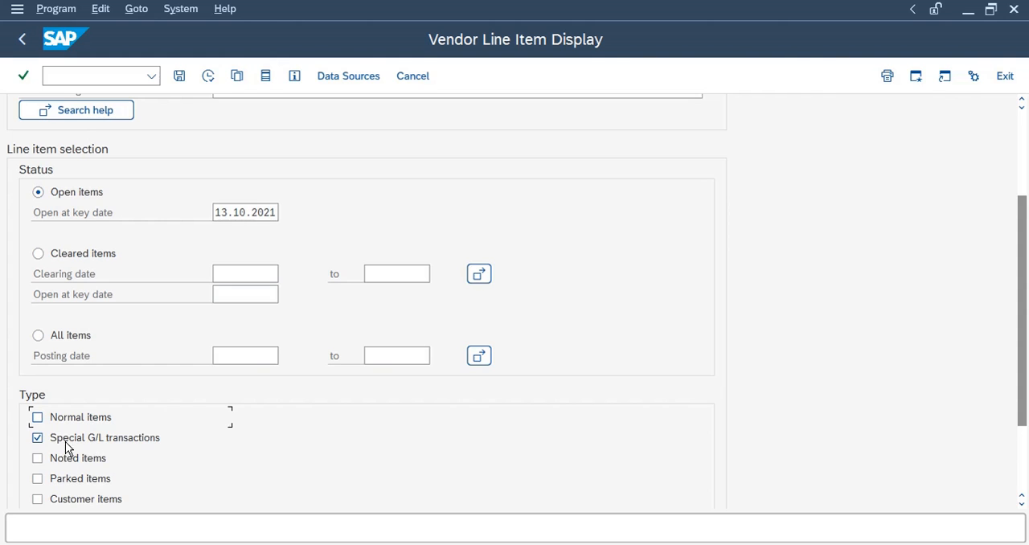
pyautogui.scroll(5, 155, 435)
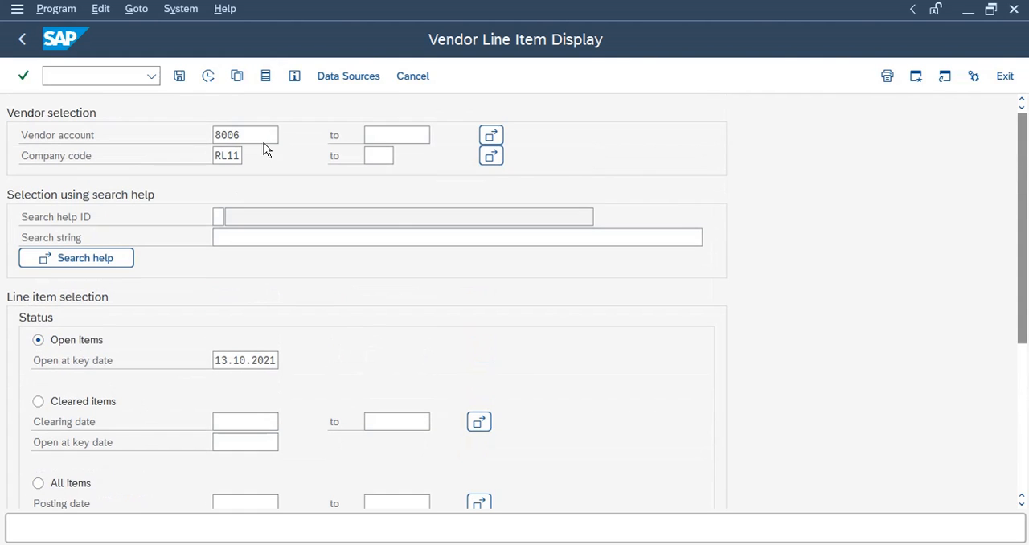
pyautogui.click(206, 81)
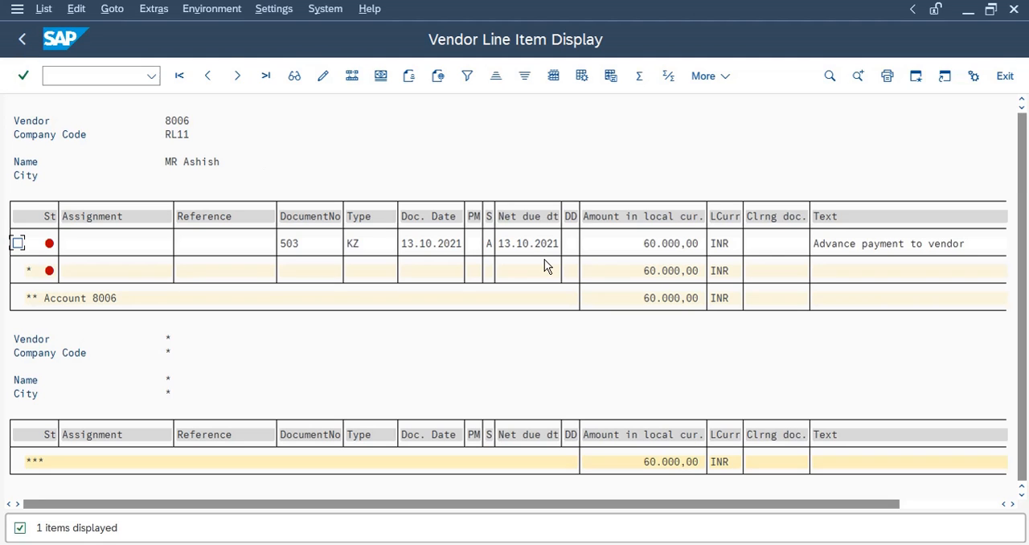
# Leave the line item report and look up the vendor invoice posting entry in the checklist
pyautogui.click(22, 40)
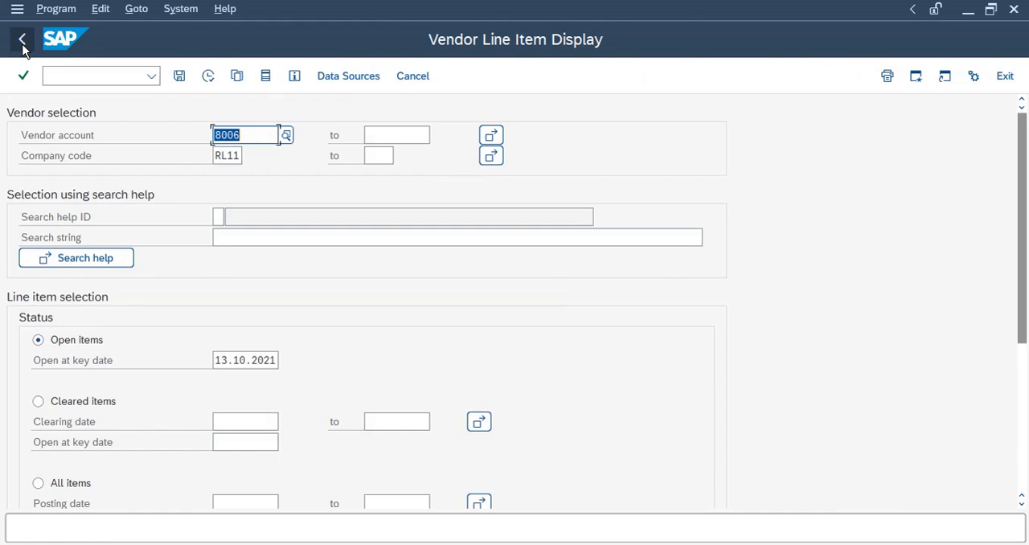
pyautogui.click(23, 42)
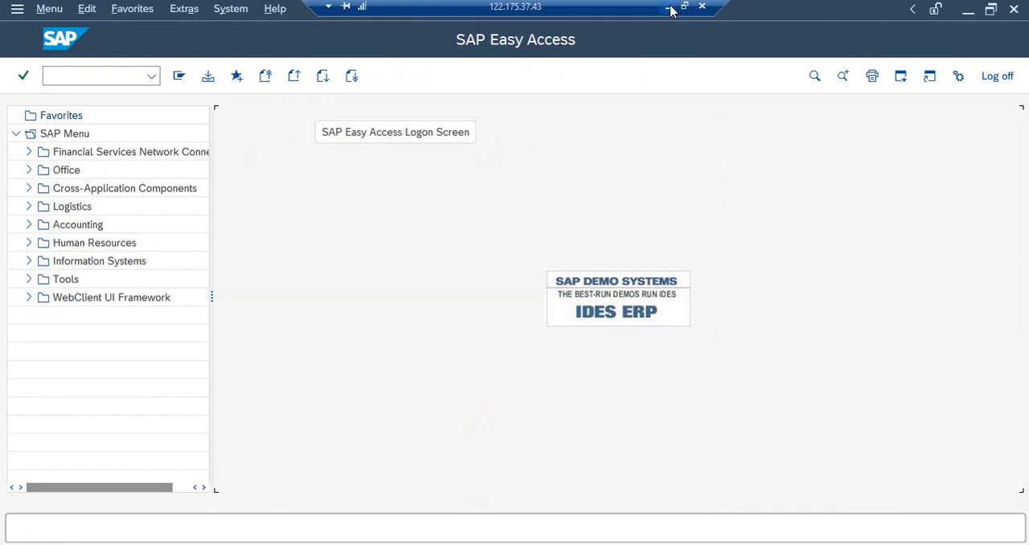
pyautogui.click(668, 7)
pyautogui.click(414, 389)
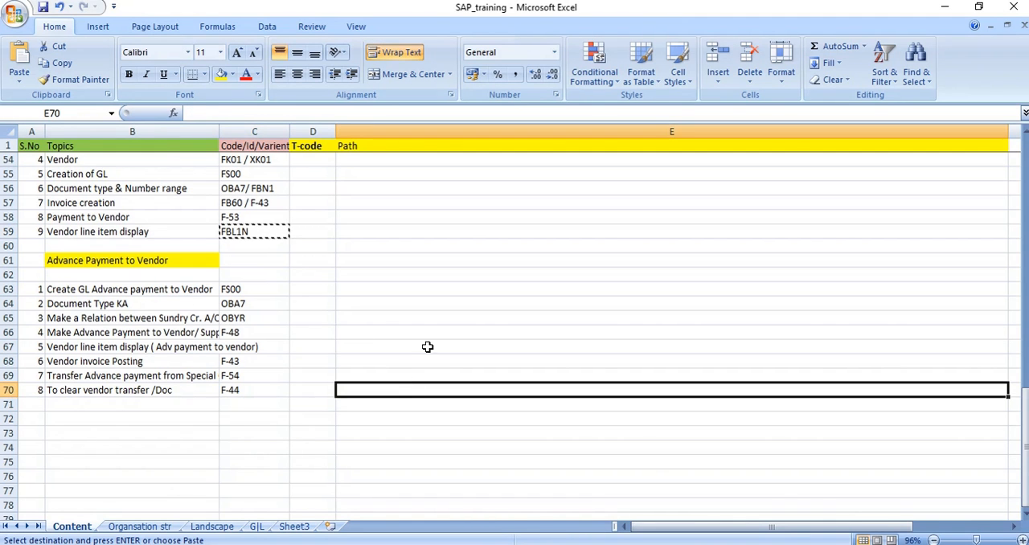
pyautogui.click(265, 363)
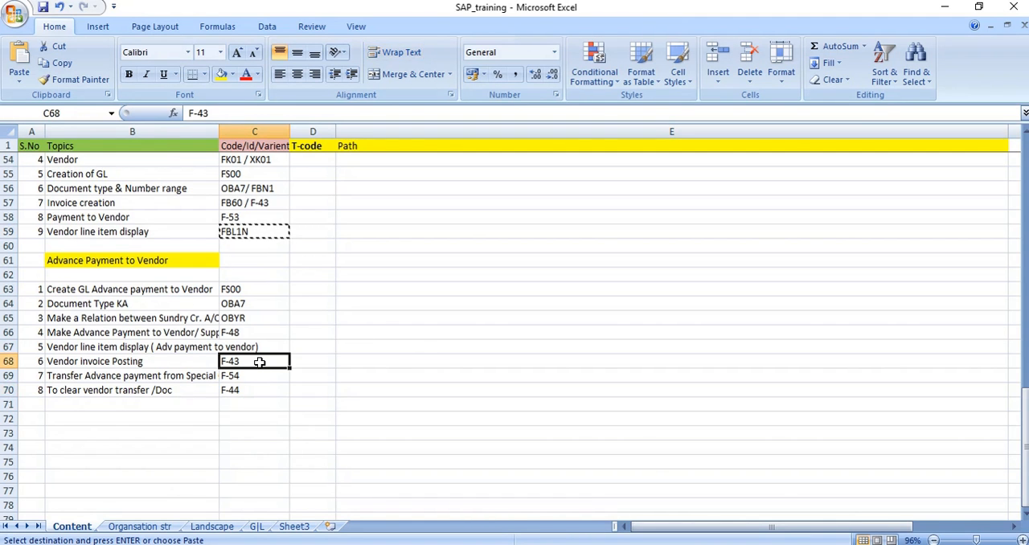
pyautogui.click(114, 362)
pyautogui.click(241, 361)
# Switch back to SAP and start transaction F-43
pyautogui.hotkey('alt', 'Tab')
pyautogui.click(55, 83)
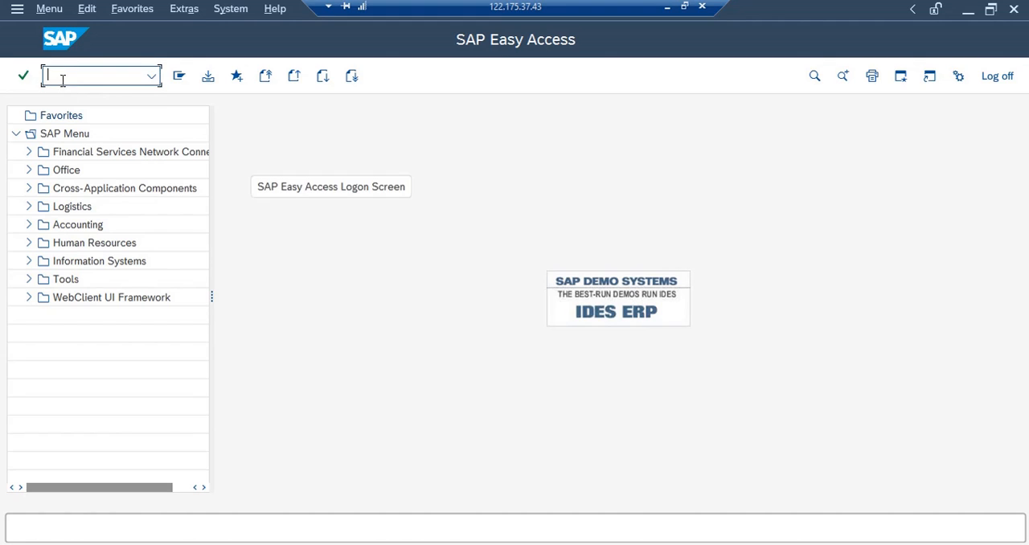
pyautogui.write('f-43')
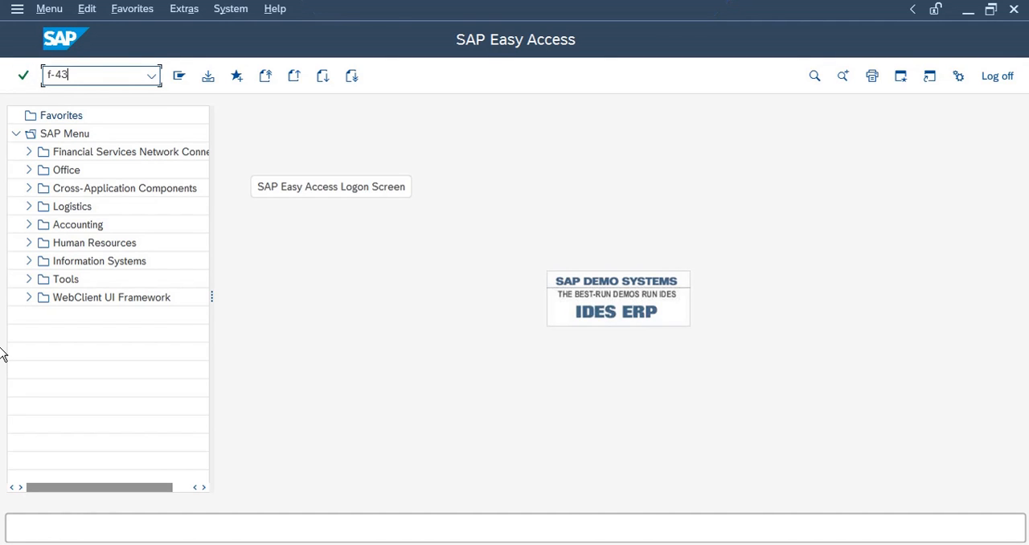
pyautogui.press('Return')
# Set the document date to 13.10.2021 and pick vendor 8006 as the first line item account via search help
pyautogui.click(137, 114)
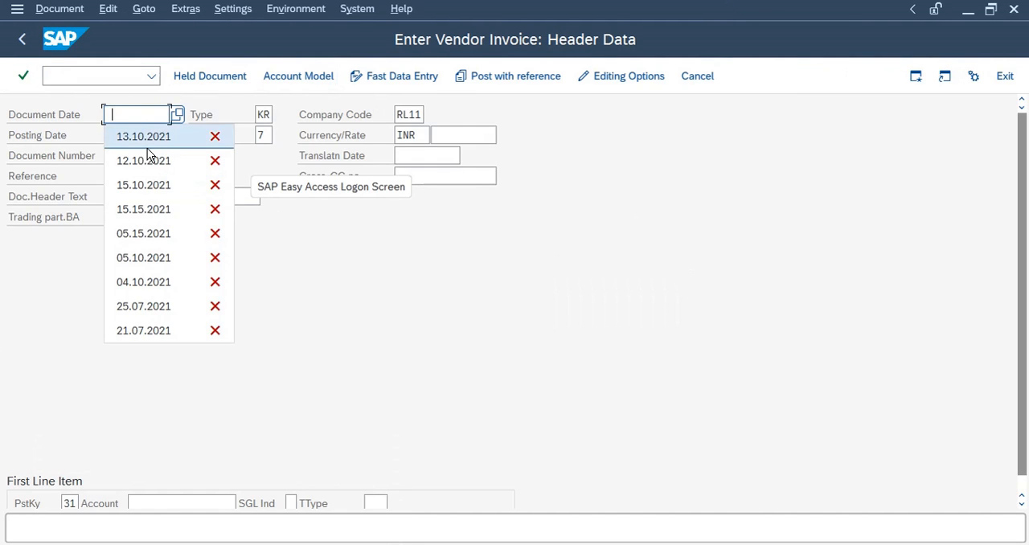
pyautogui.click(147, 137)
pyautogui.click(182, 503)
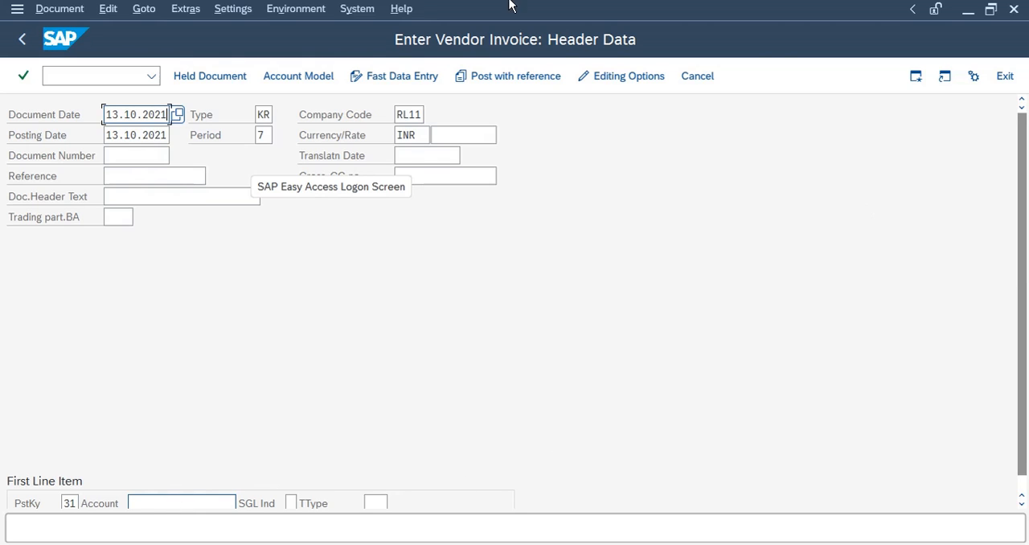
pyautogui.click(201, 503)
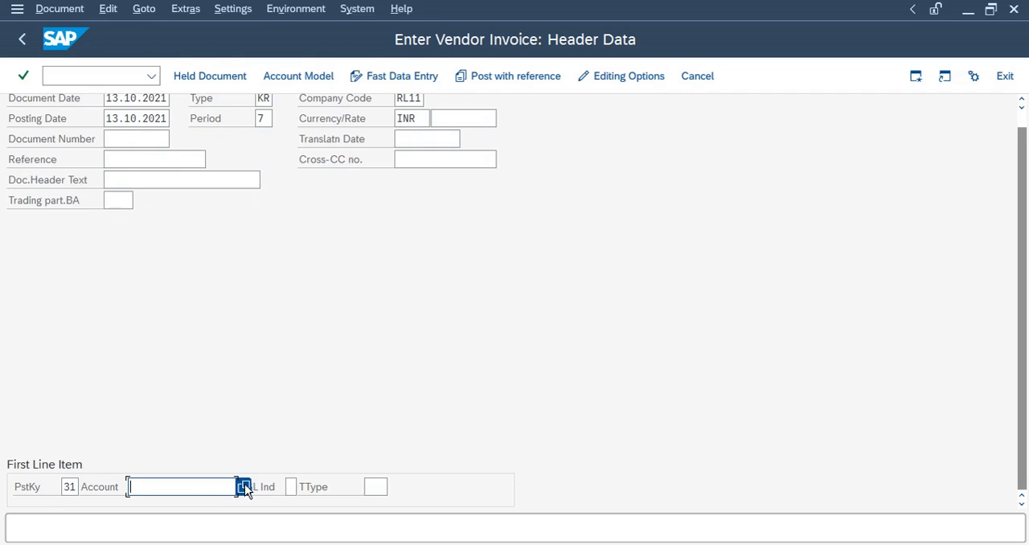
pyautogui.click(244, 488)
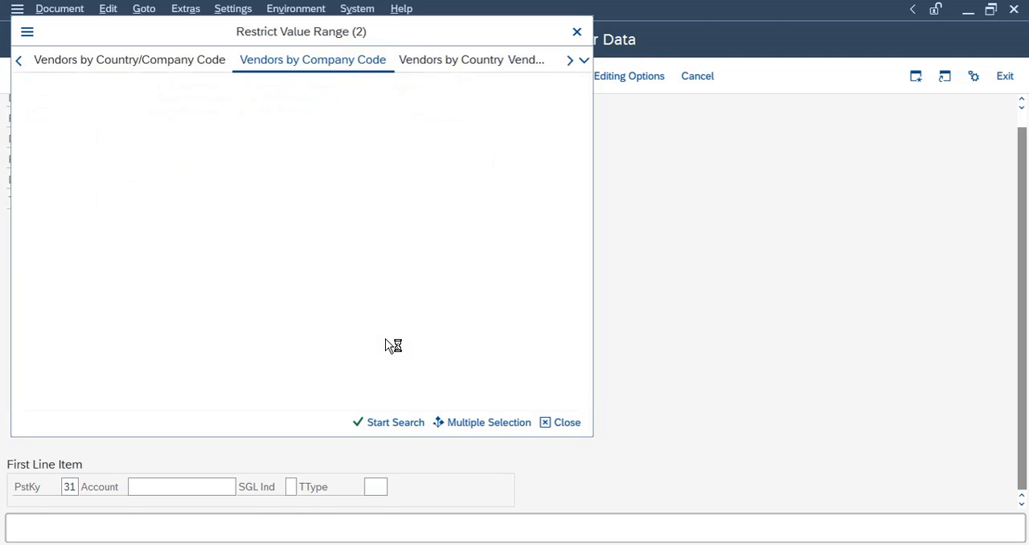
pyautogui.click(185, 232)
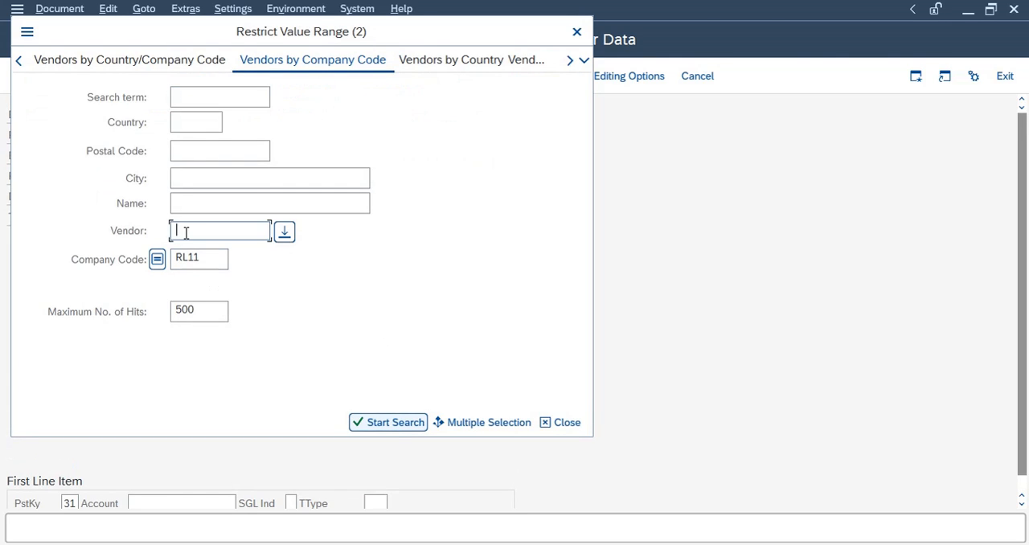
pyautogui.press('Return')
pyautogui.doubleClick(97, 184)
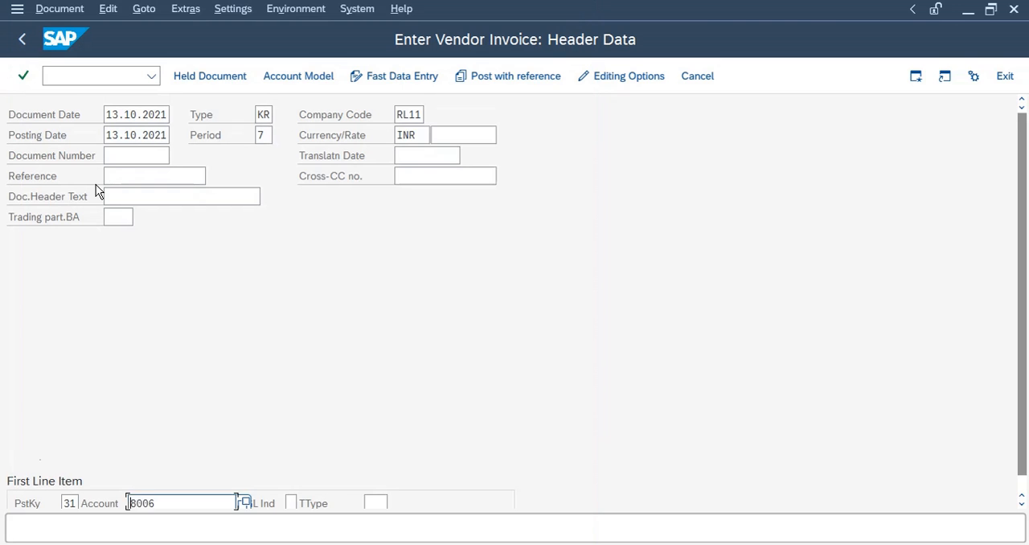
# Confirm the header and enter the vendor item amount of 60000 with the text "Invoice created"
pyautogui.click(365, 309)
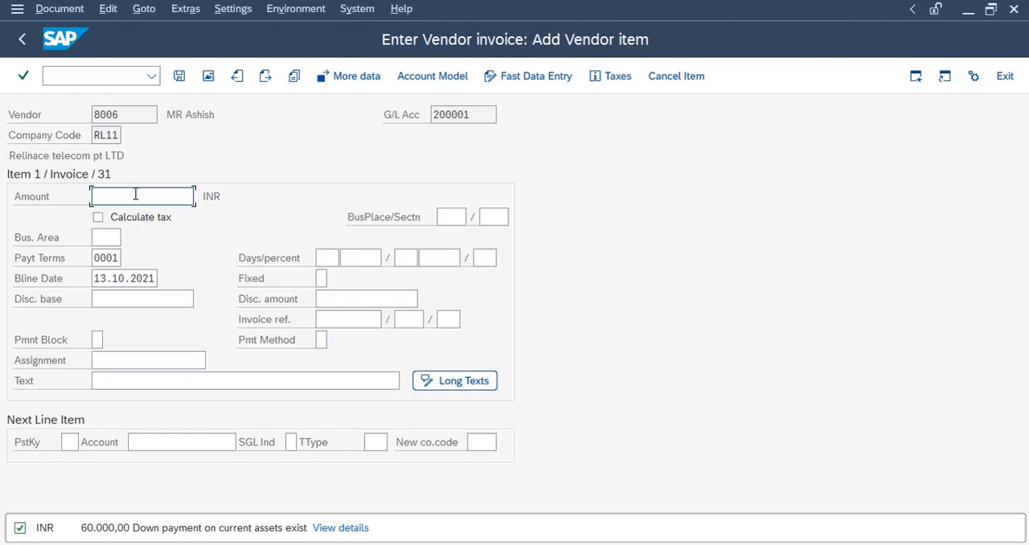
pyautogui.write('60000')
pyautogui.click(142, 380)
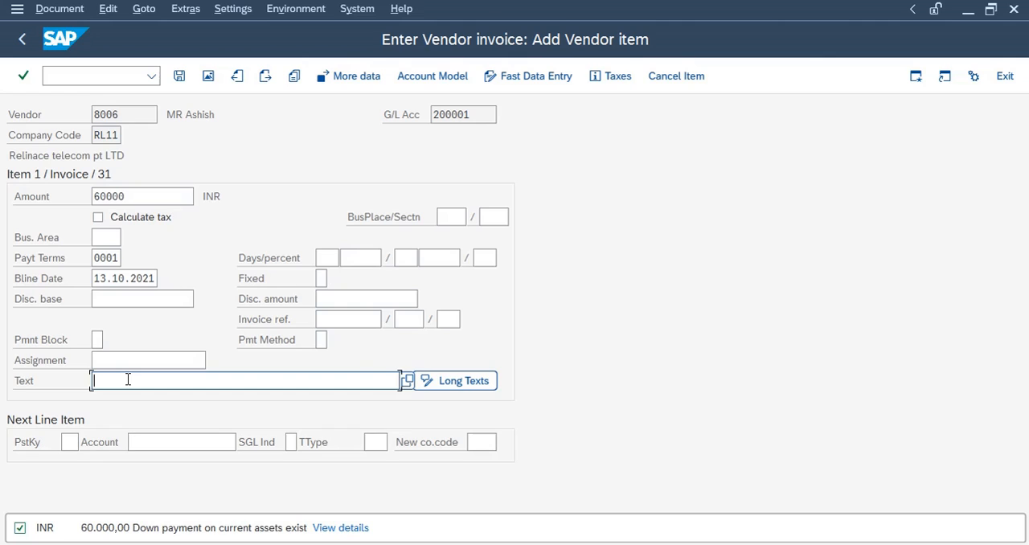
pyautogui.write('Invoice created')
# Add a next line item with posting key 40 and G/L account 100003 Raw Material A/C picked via search help
pyautogui.click(70, 441)
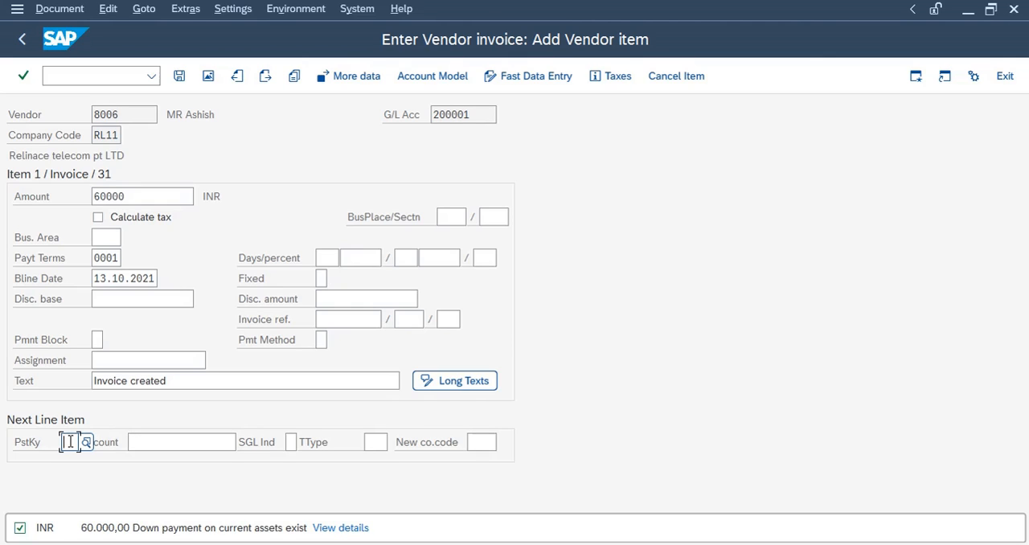
pyautogui.write('50')
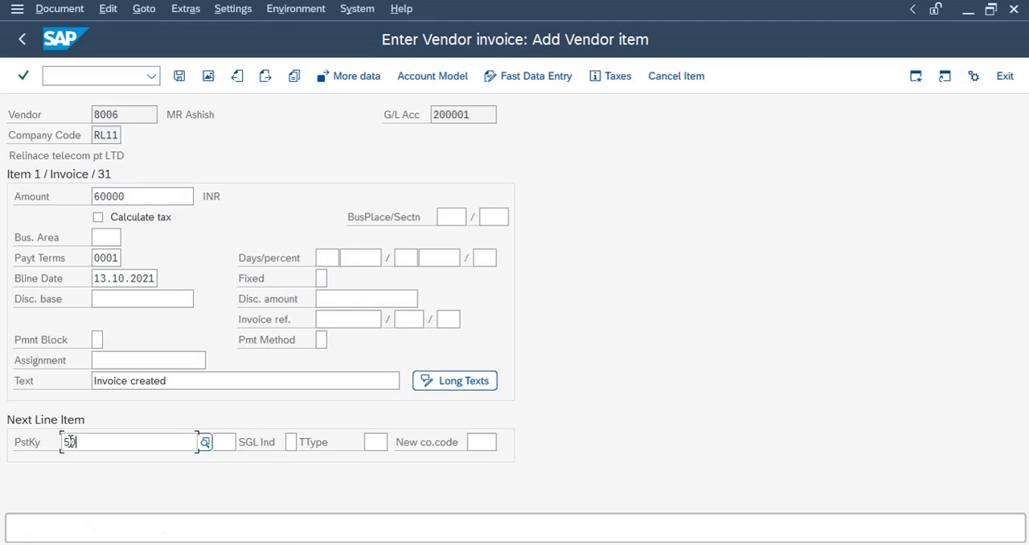
pyautogui.write('40')
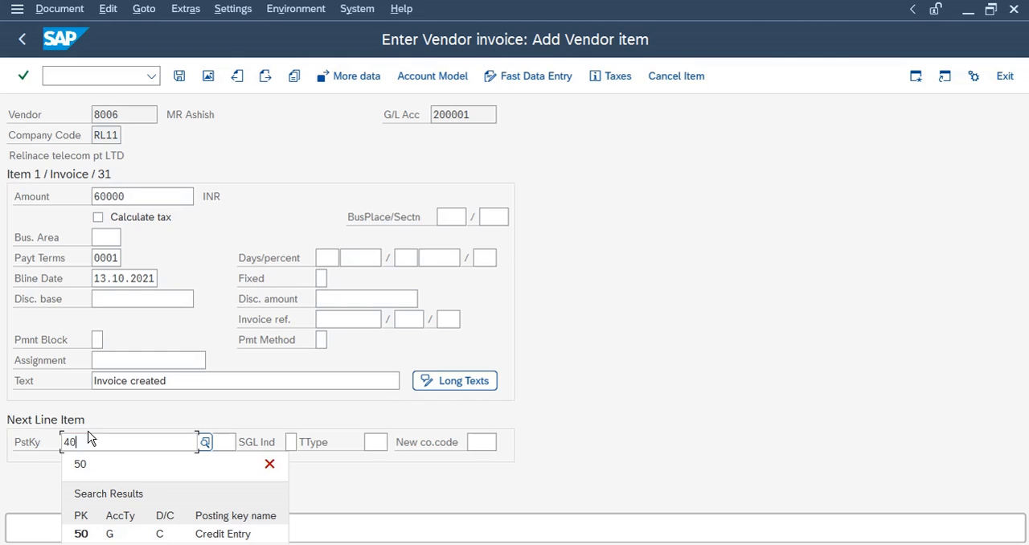
pyautogui.press('Return')
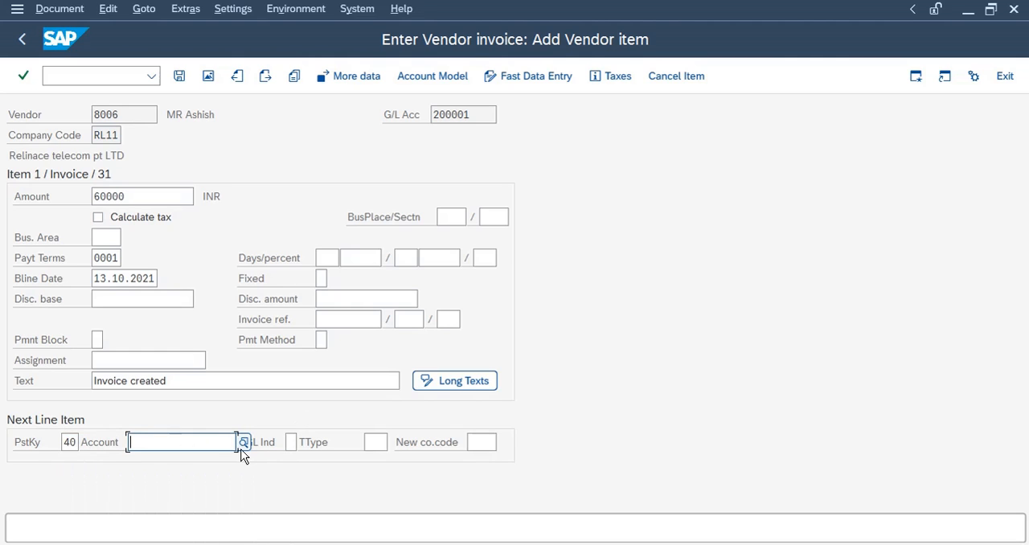
pyautogui.click(243, 442)
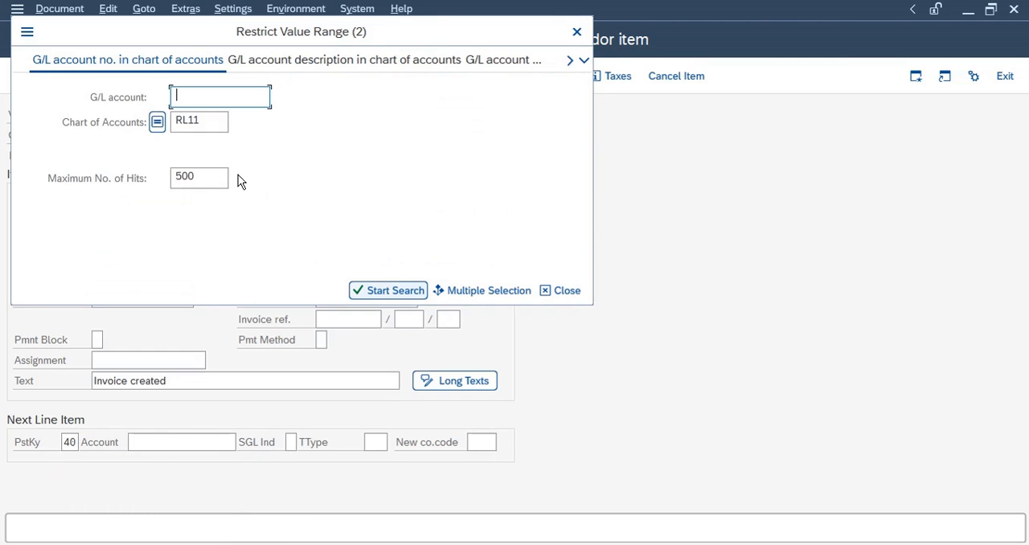
pyautogui.press('Return')
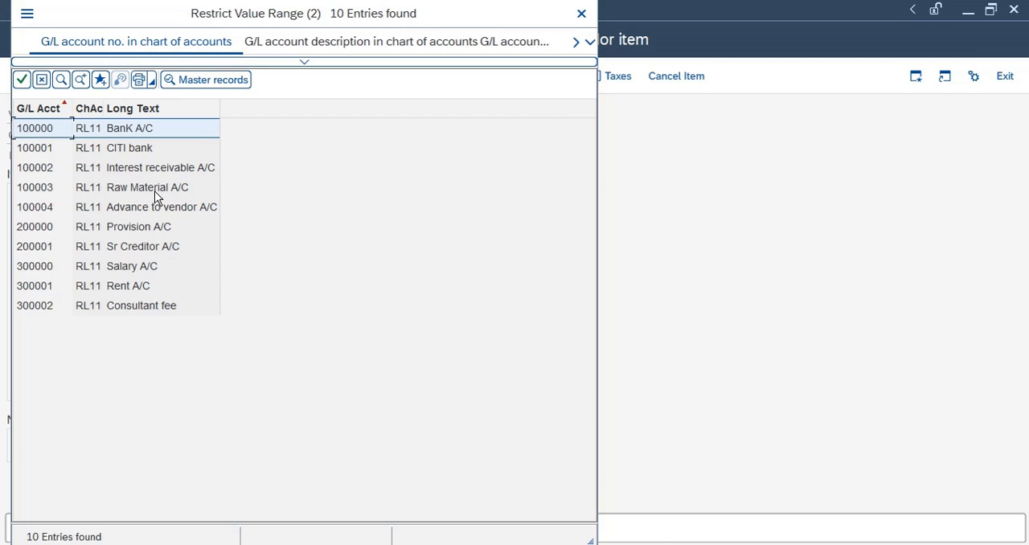
pyautogui.doubleClick(155, 189)
pyautogui.press('Return')
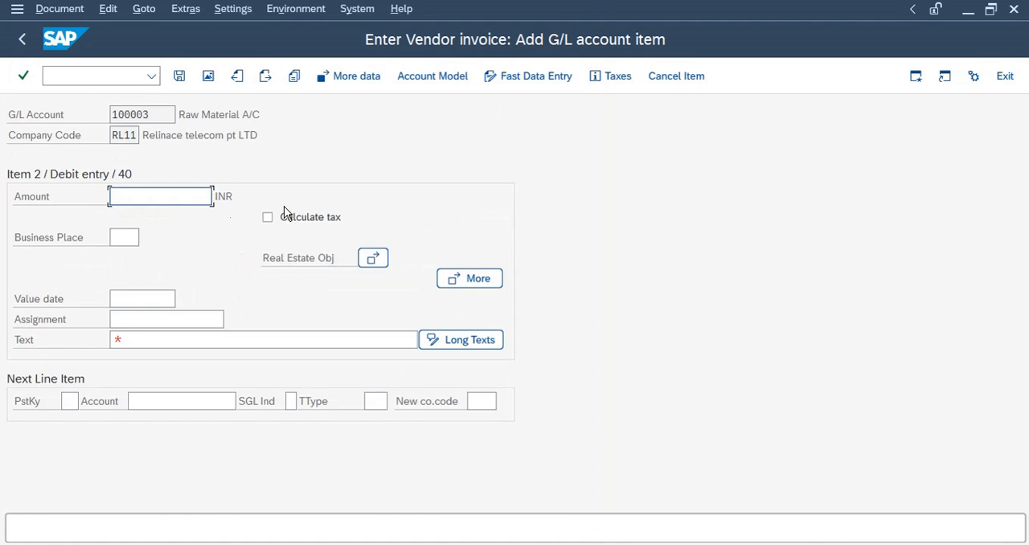
# Fill the G/L item's amount with * and its text with + to copy the vendor item's values
pyautogui.click(143, 339)
pyautogui.press('Return')
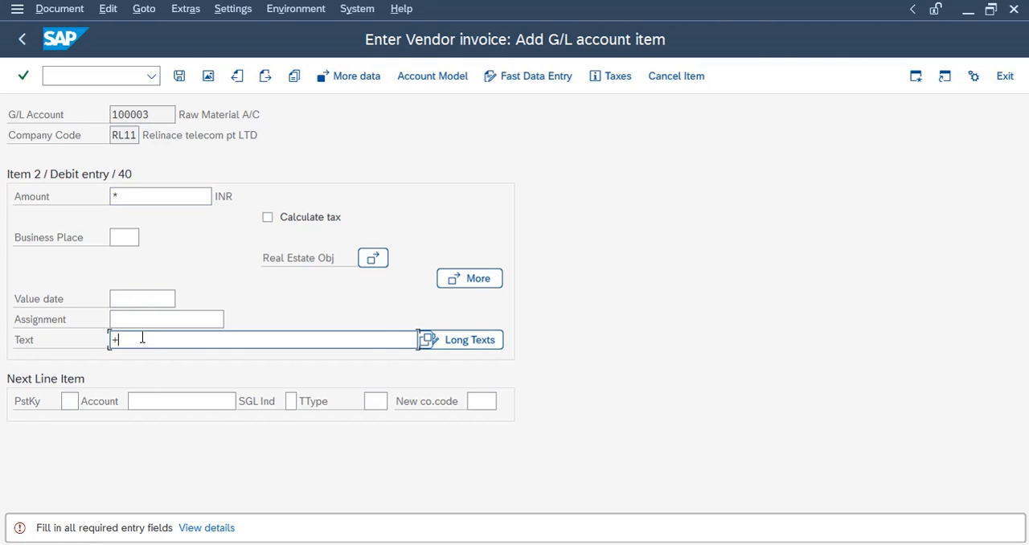
pyautogui.doubleClick(142, 338)
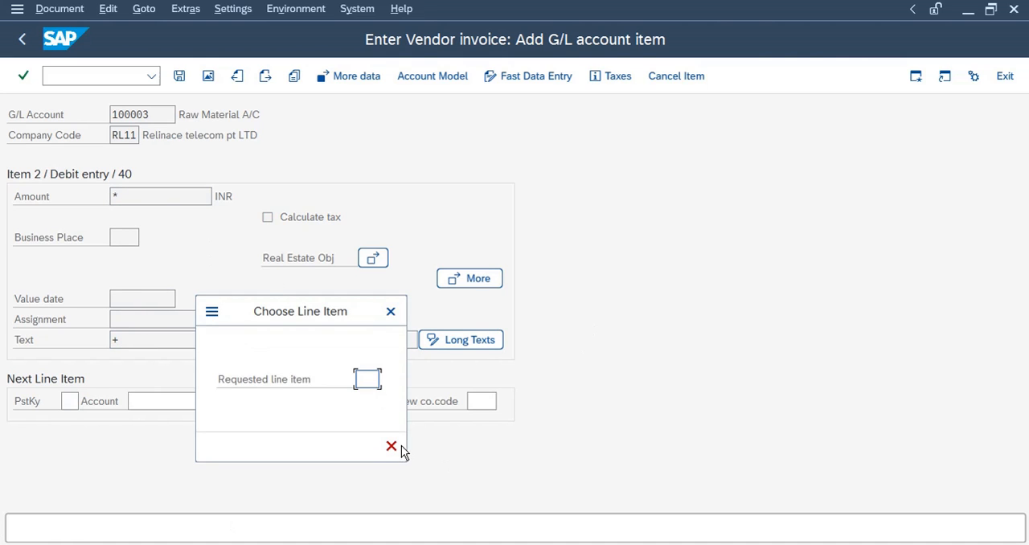
pyautogui.click(390, 311)
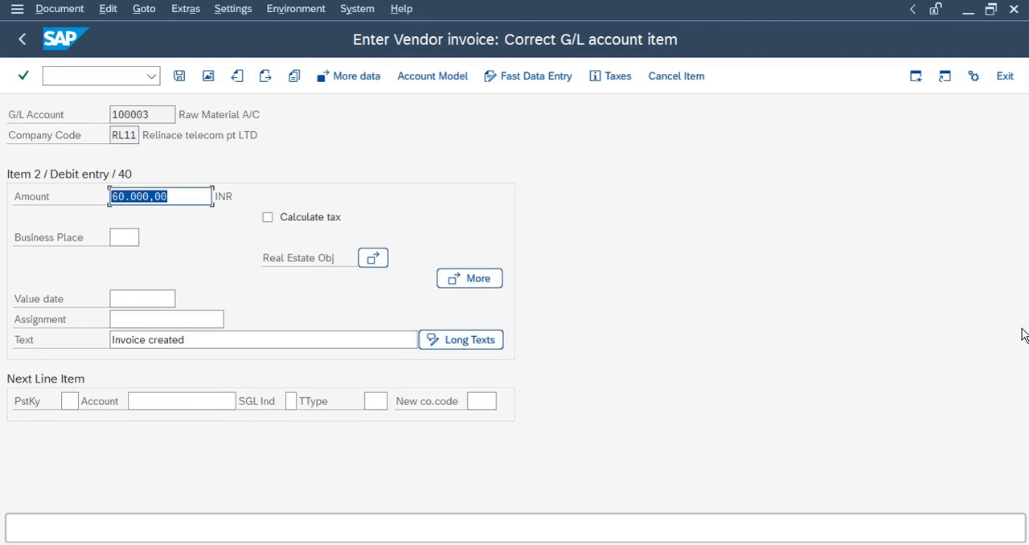
# Display the document overview and post the vendor invoice
pyautogui.click(208, 75)
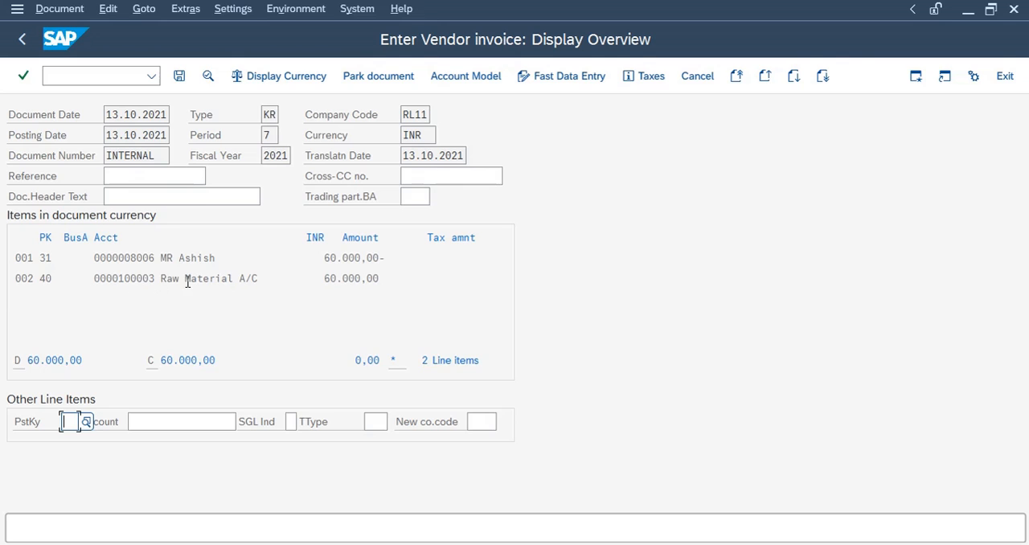
pyautogui.click(179, 76)
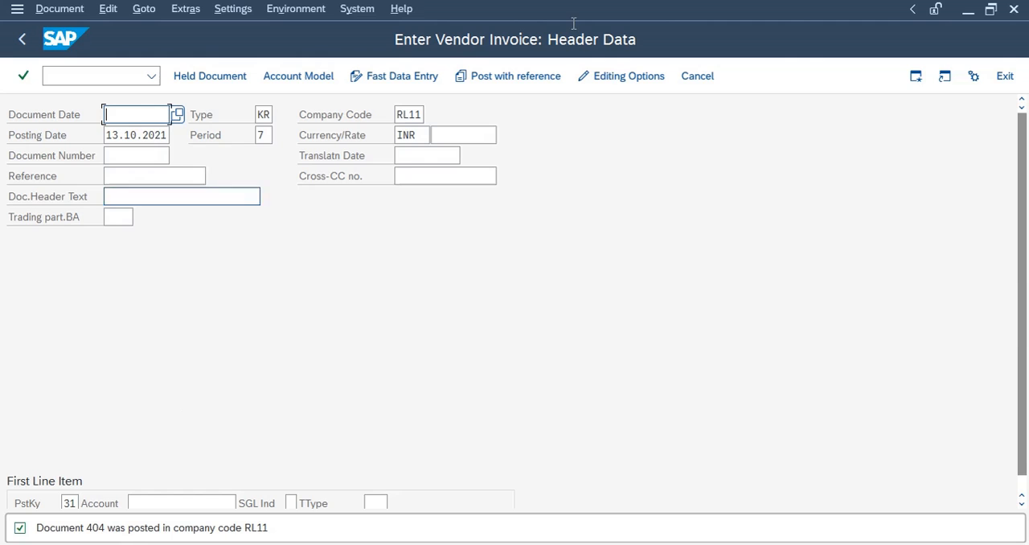
# Switch to the checklist spreadsheet and review the remaining advance payment entries and their transaction codes
pyautogui.moveTo(591, 4)
pyautogui.click(668, 8)
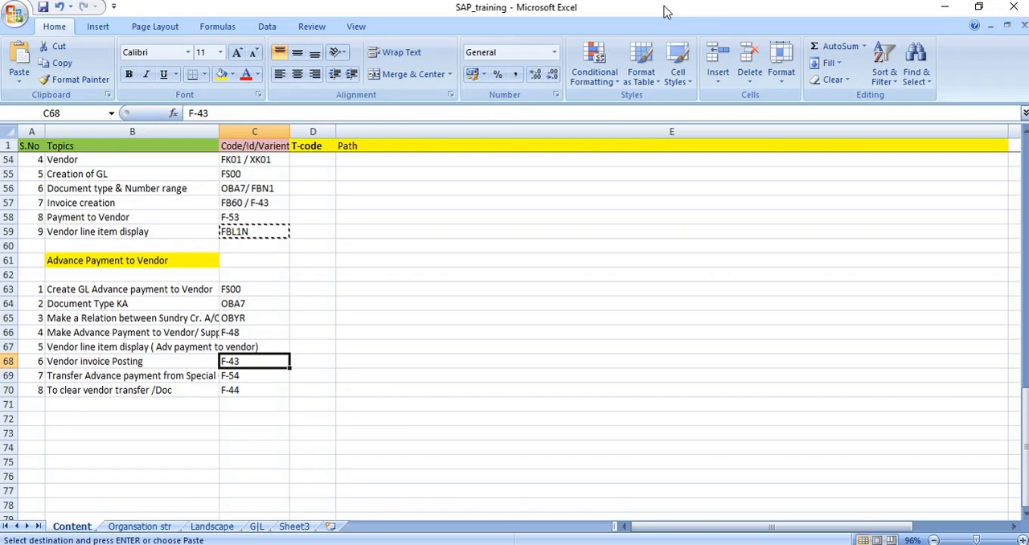
pyautogui.click(152, 375)
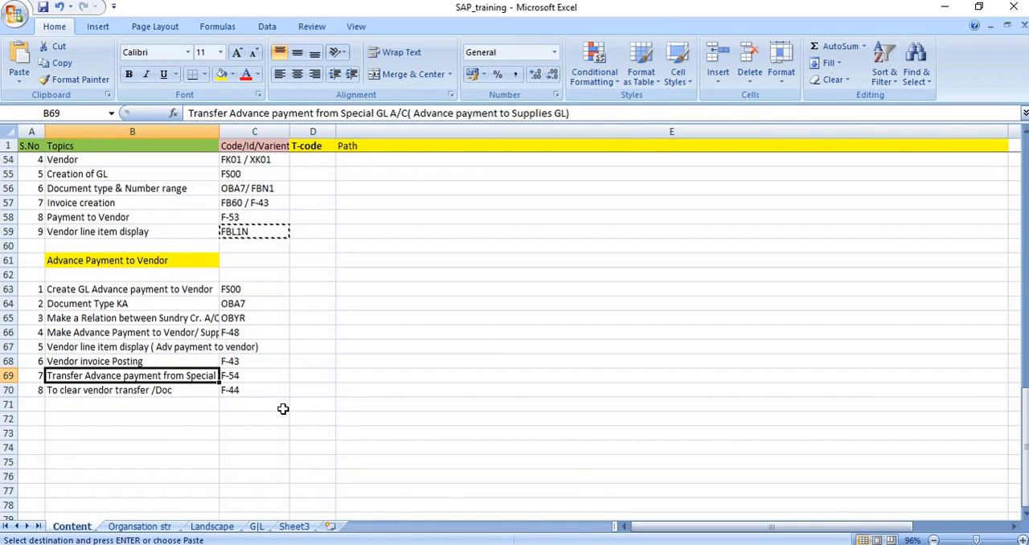
pyautogui.click(238, 374)
pyautogui.click(239, 335)
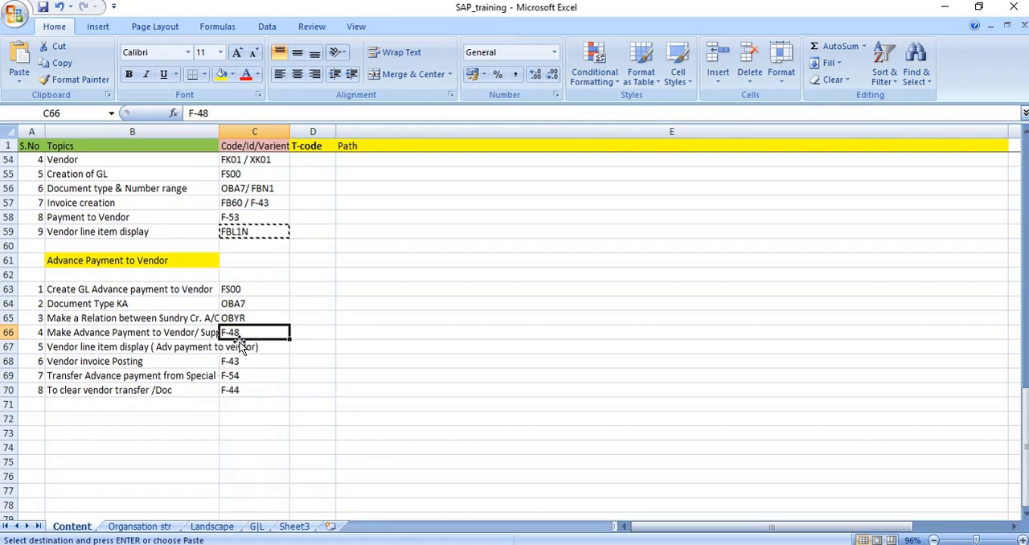
pyautogui.click(236, 362)
pyautogui.click(236, 330)
pyautogui.click(234, 361)
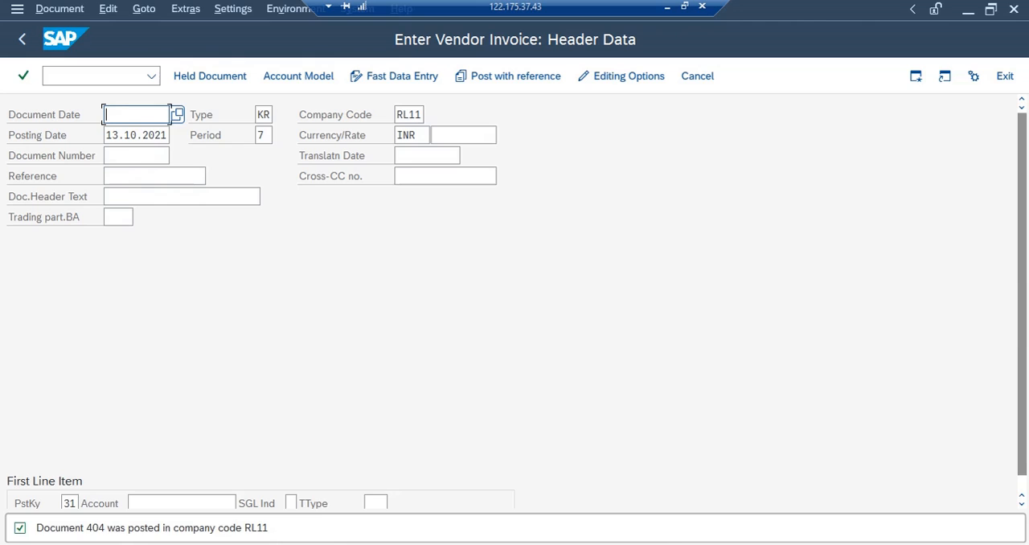
# Run FBL1N for vendor 8006 with normal and special G/L items, then return to the Easy Access menu
pyautogui.click(397, 500)
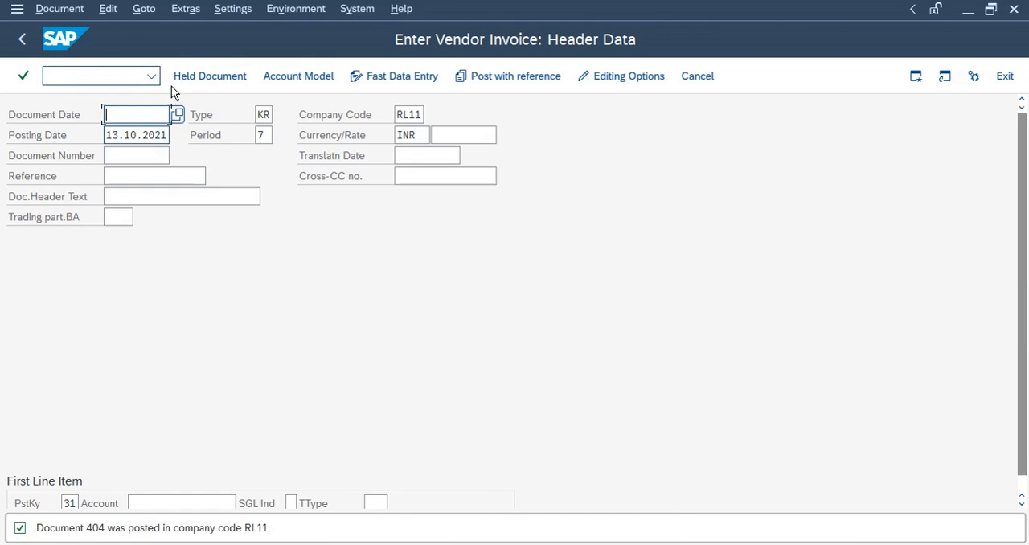
pyautogui.click(152, 75)
pyautogui.click(93, 104)
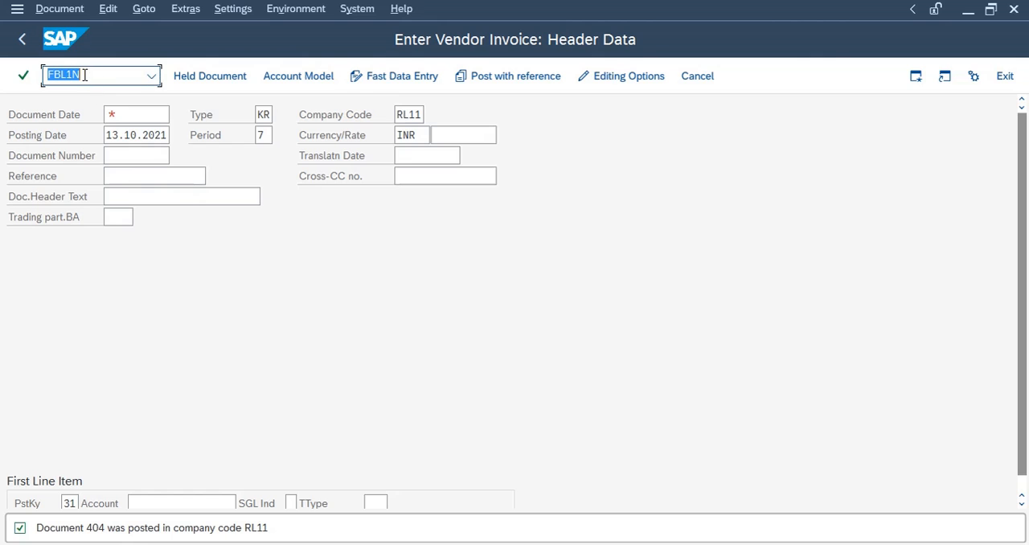
pyautogui.click(49, 74)
pyautogui.press('Return')
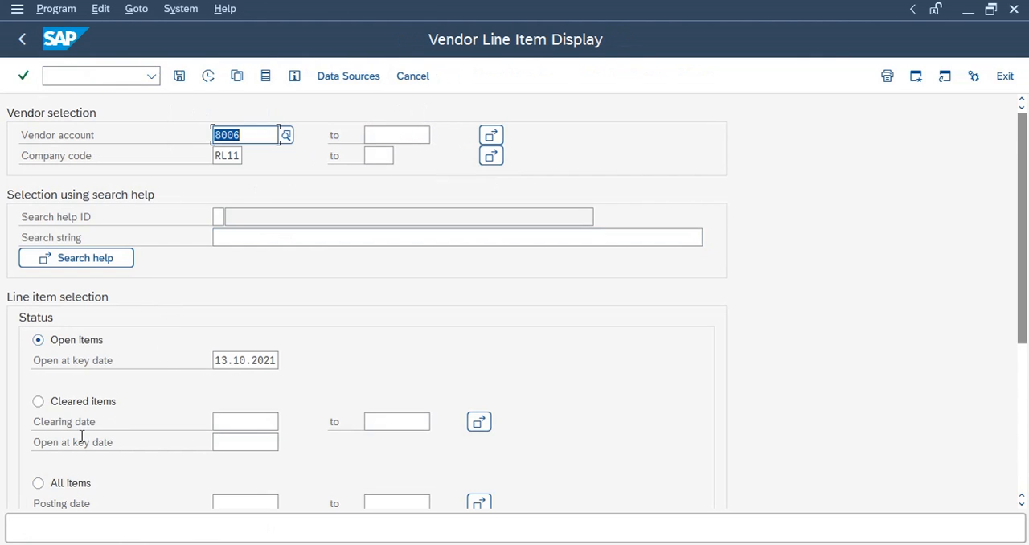
pyautogui.scroll(-5, 32, 482)
pyautogui.click(37, 303)
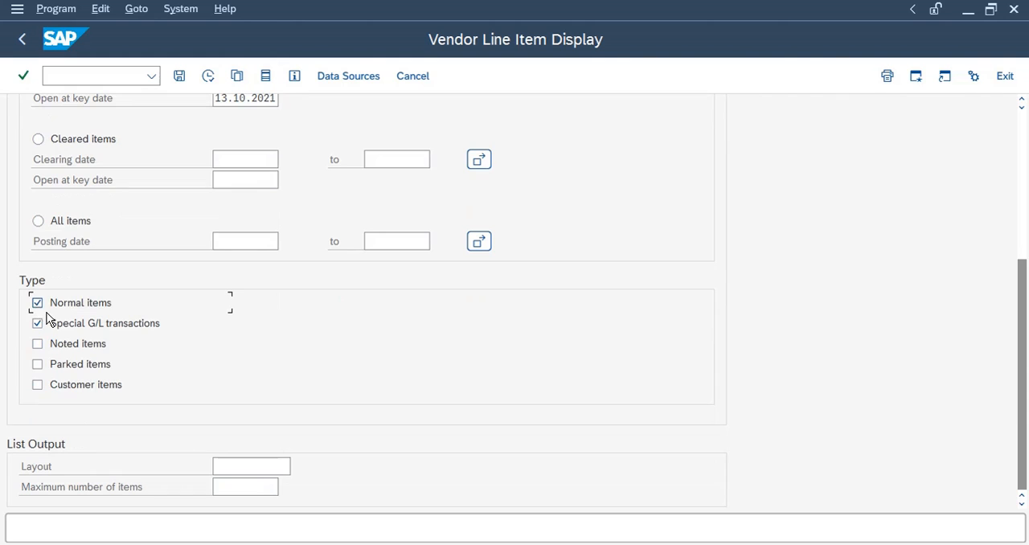
pyautogui.scroll(4, 172, 360)
pyautogui.click(209, 75)
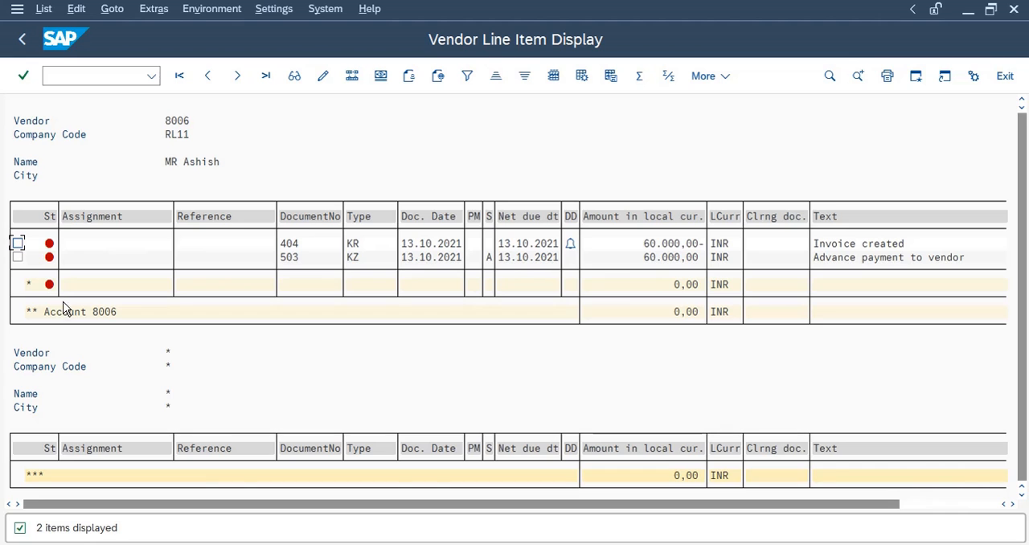
pyautogui.click(23, 39)
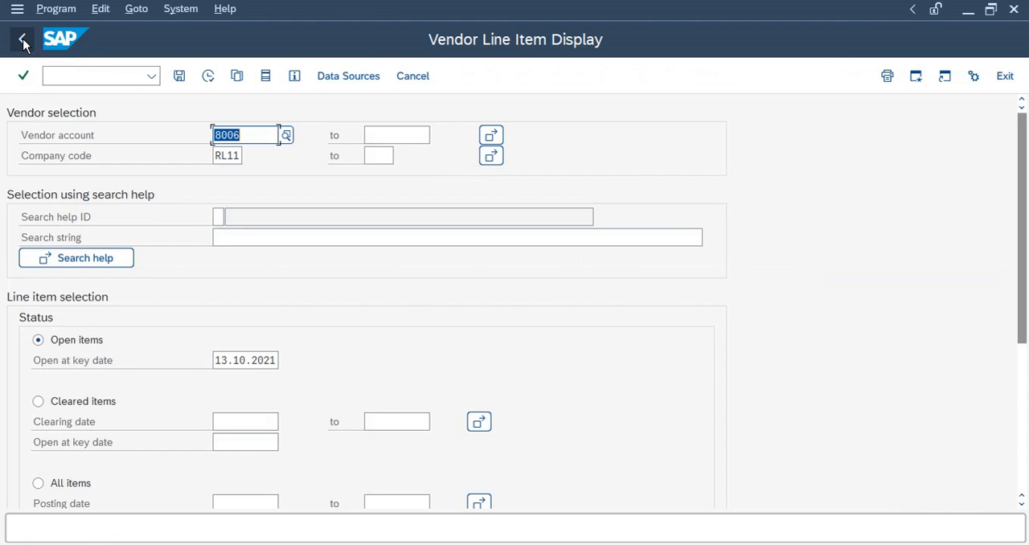
pyautogui.click(23, 39)
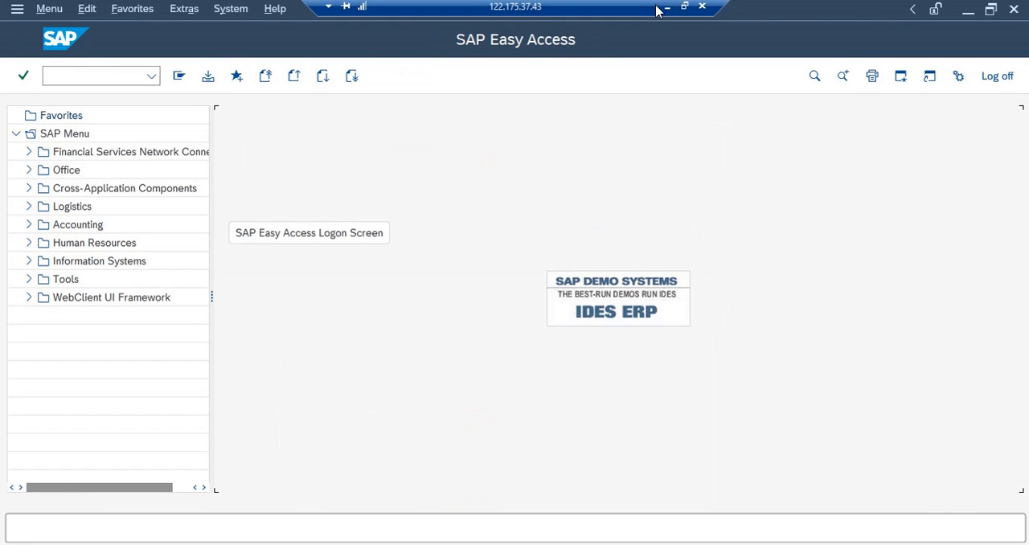
# Copy transaction code F-54 for transferring the advance payment from the checklist and start it in SAP
pyautogui.click(667, 7)
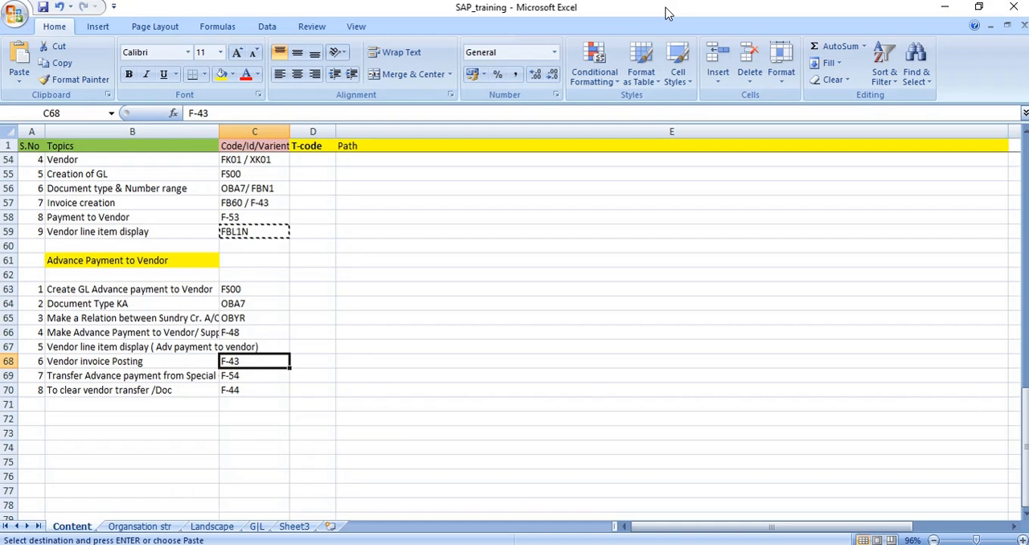
pyautogui.click(136, 376)
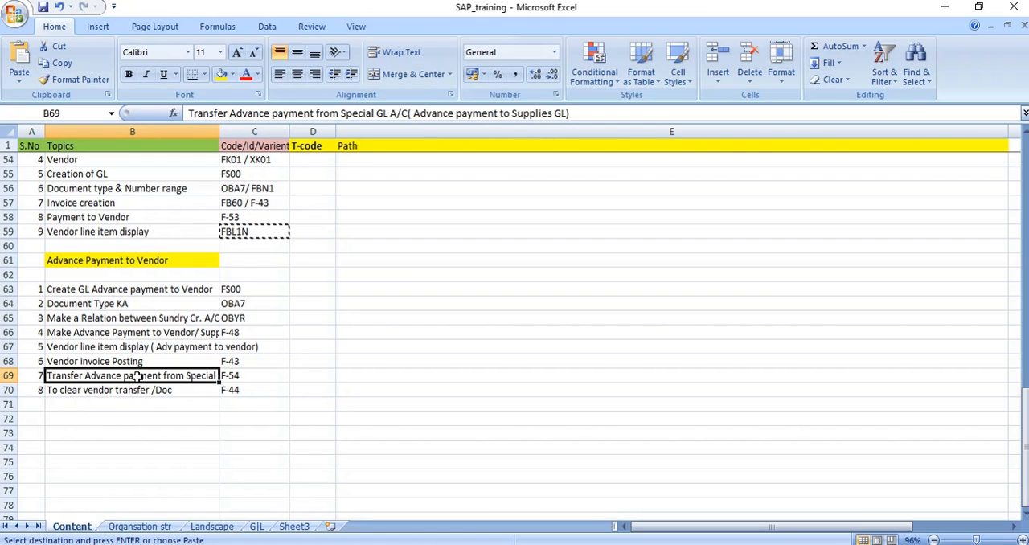
pyautogui.click(241, 375)
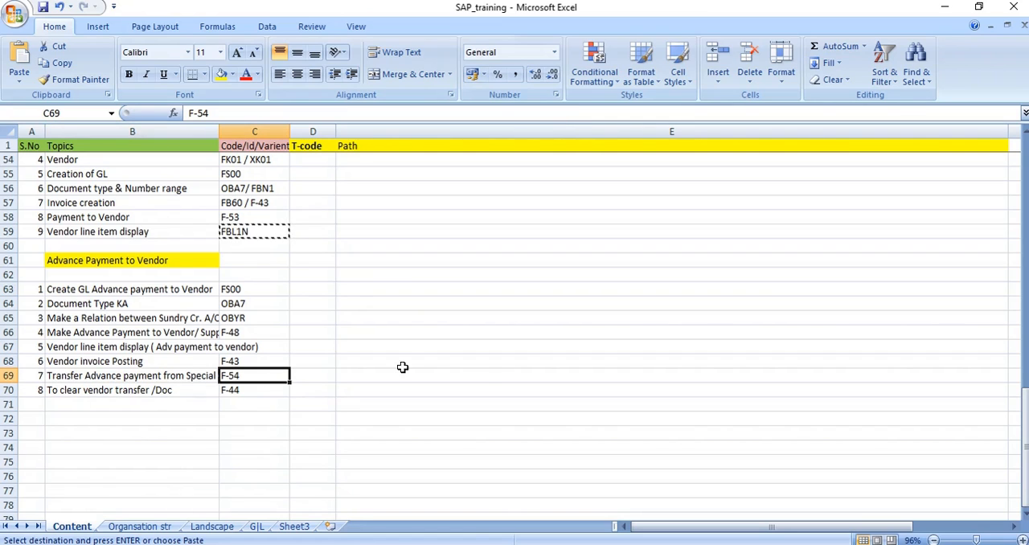
pyautogui.hotkey('ctrl', 'c')
pyautogui.hotkey('alt', 'Tab')
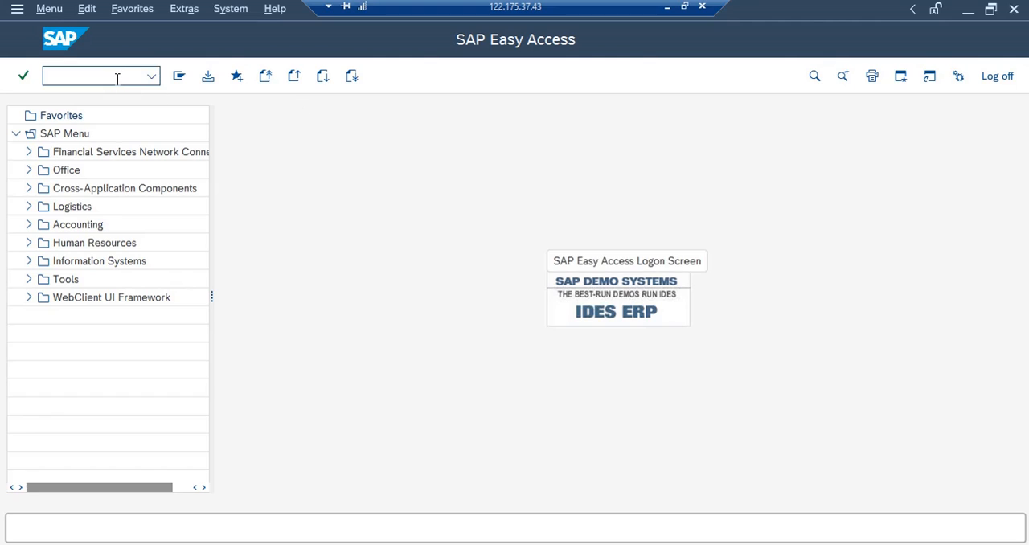
pyautogui.write('F-58')
pyautogui.press('Return')
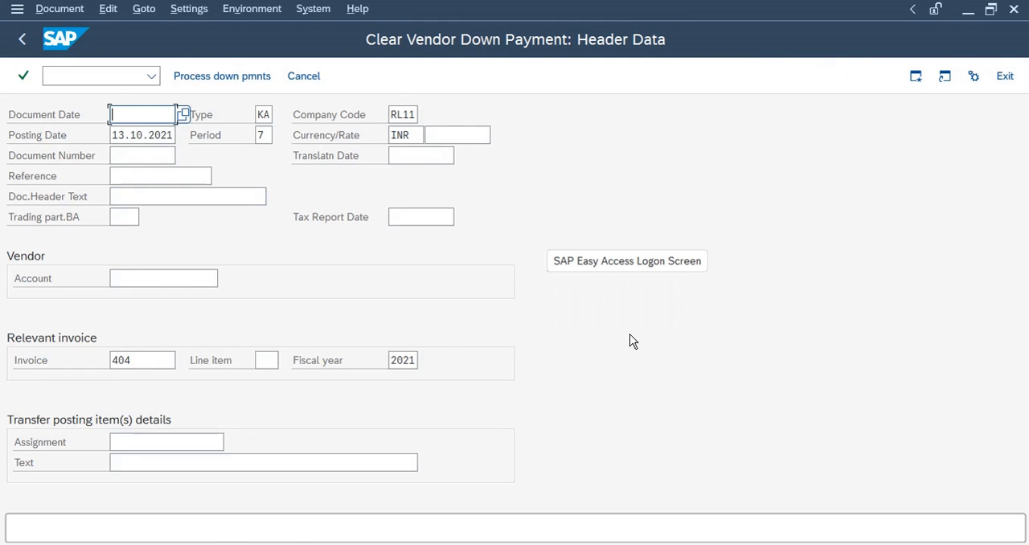
# Set the document date to 13.10.2021 and vendor account 8006, then proceed to choosing the down payments
pyautogui.click(151, 138)
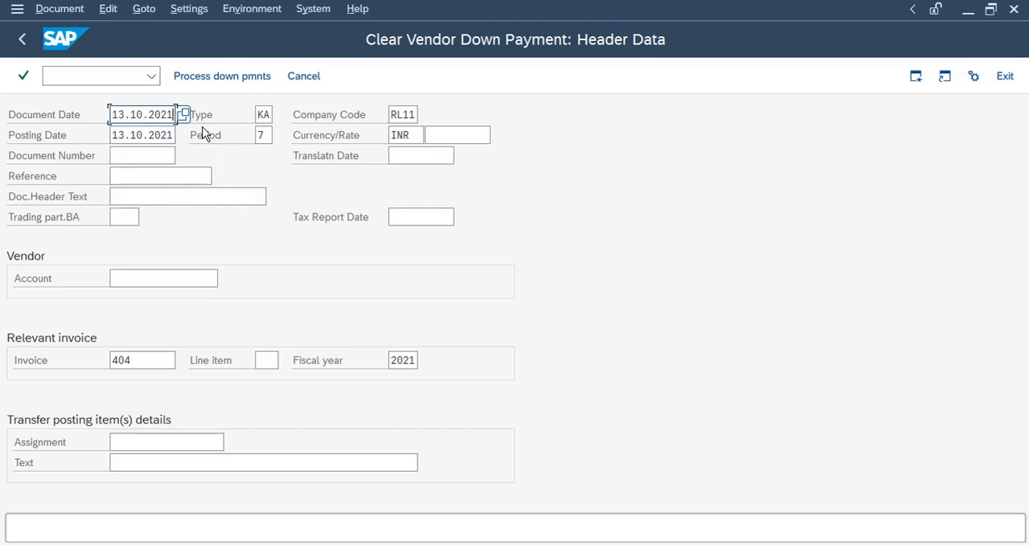
pyautogui.click(137, 278)
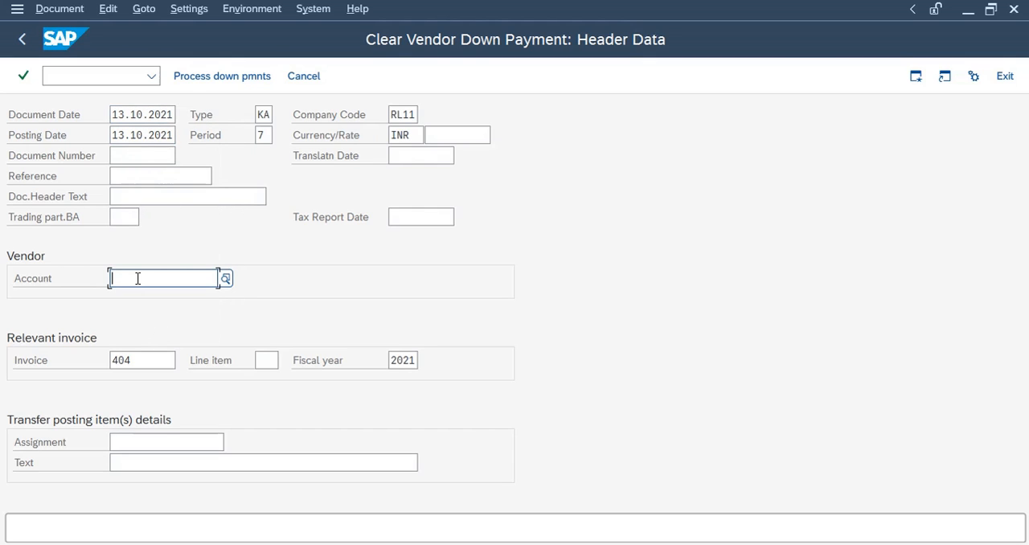
pyautogui.write('800')
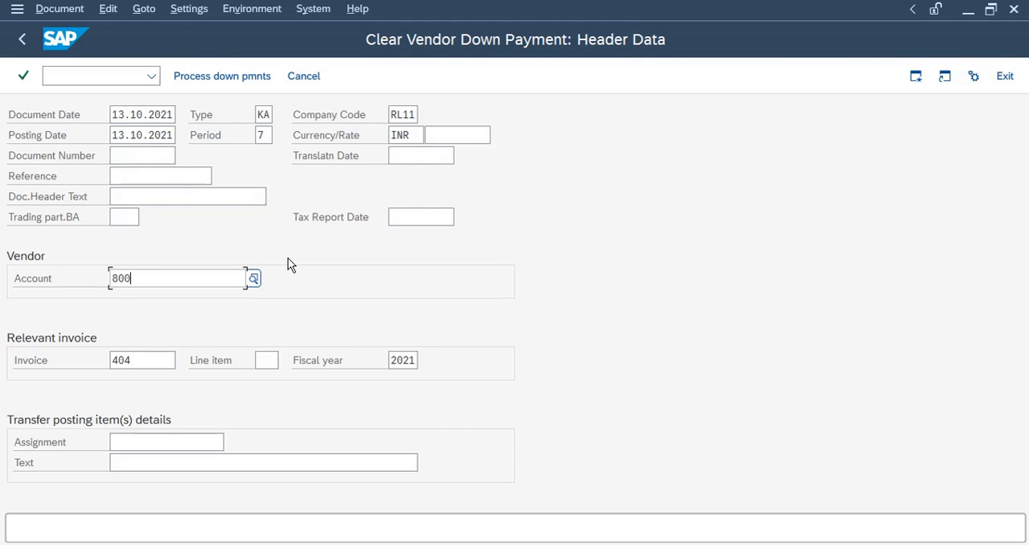
pyautogui.write('6')
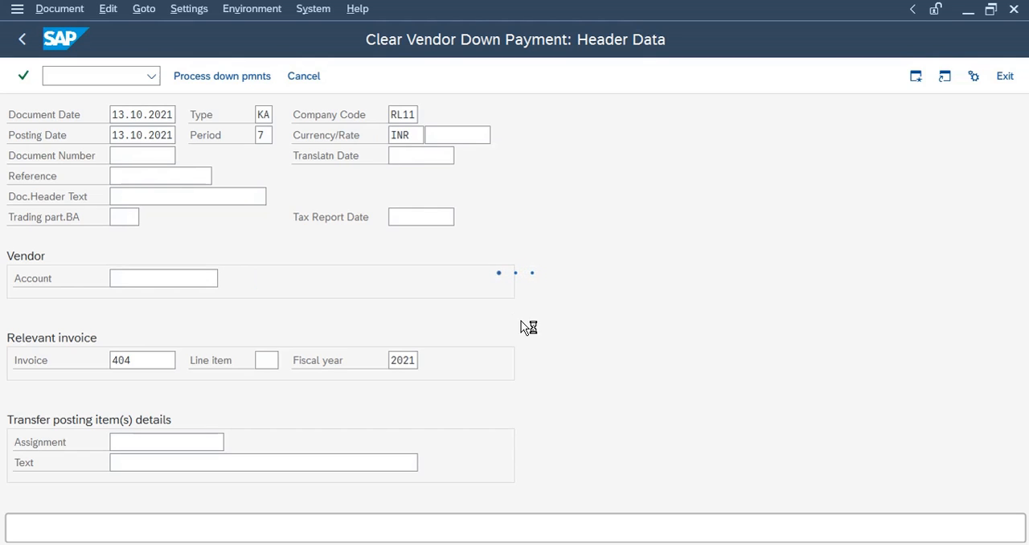
pyautogui.press('Return')
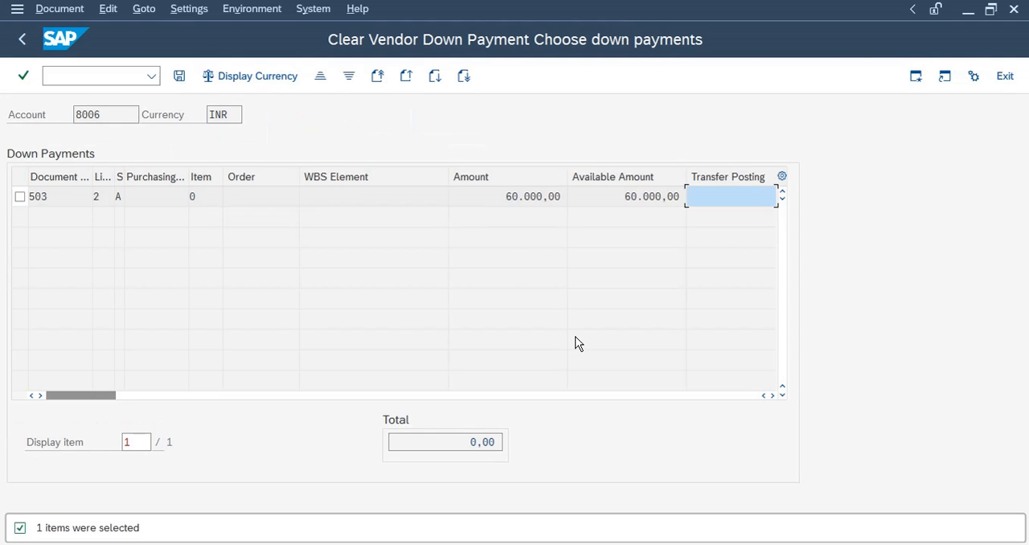
# Select down payment document 503 with a transfer posting of 60.000,00 and continue to the document overview
pyautogui.doubleClick(704, 199)
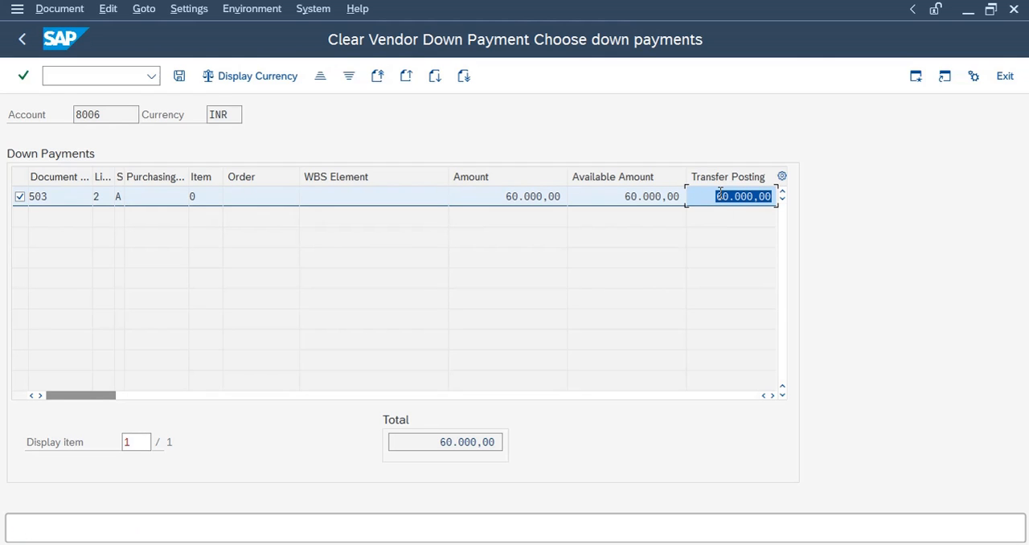
pyautogui.doubleClick(441, 441)
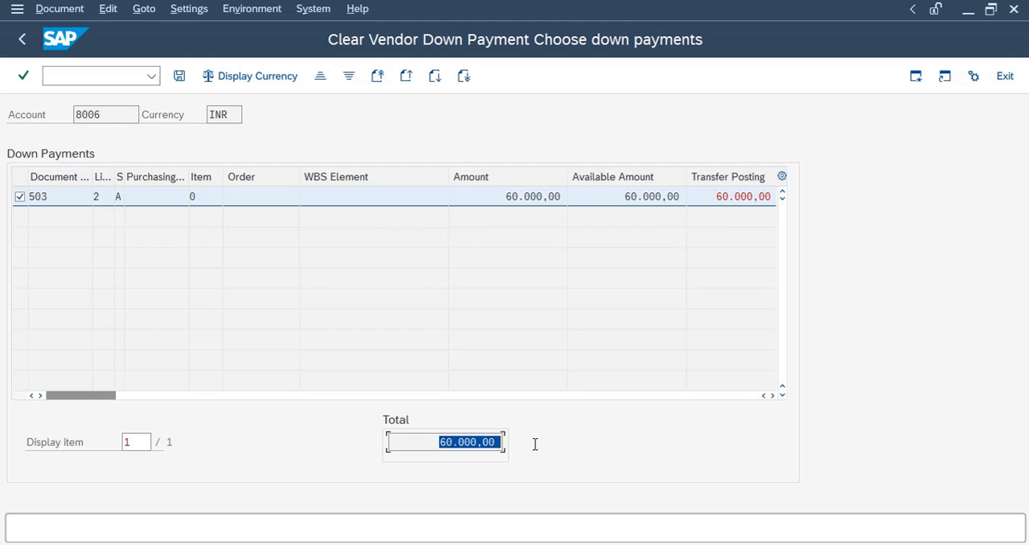
pyautogui.click(178, 77)
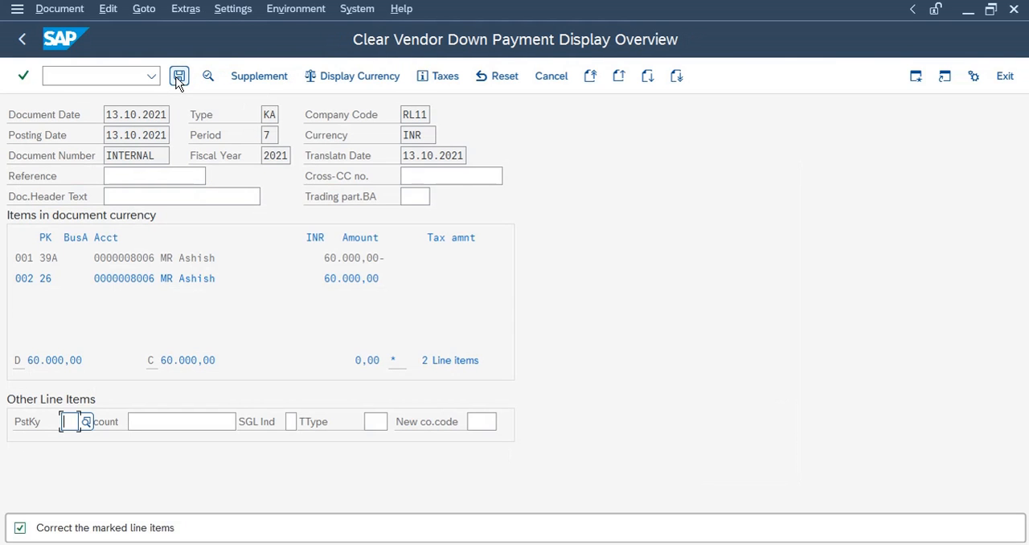
# Enter the text "Trandfer to Recon" on the vendor line item and post the down payment clearing document
pyautogui.doubleClick(196, 278)
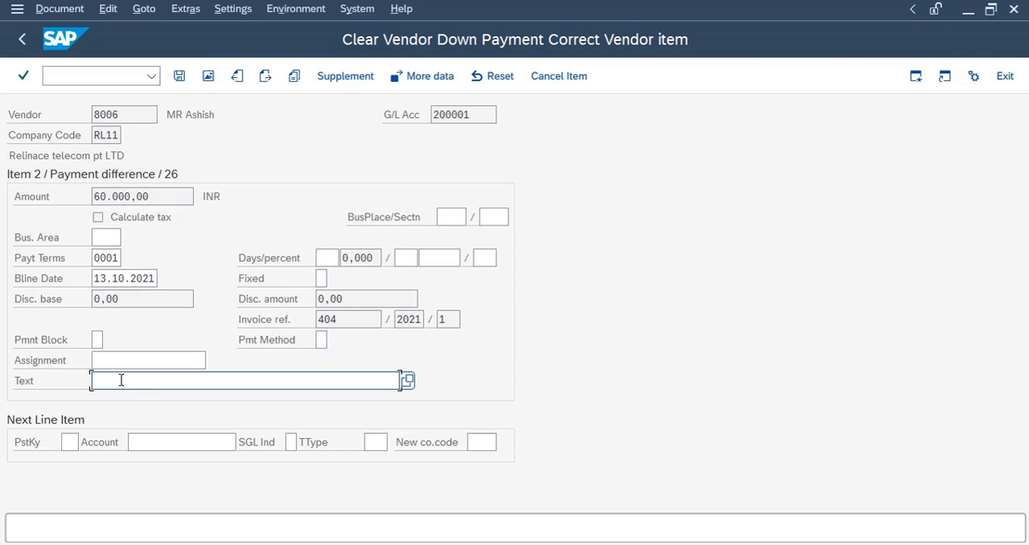
pyautogui.click(144, 385)
pyautogui.click(143, 70)
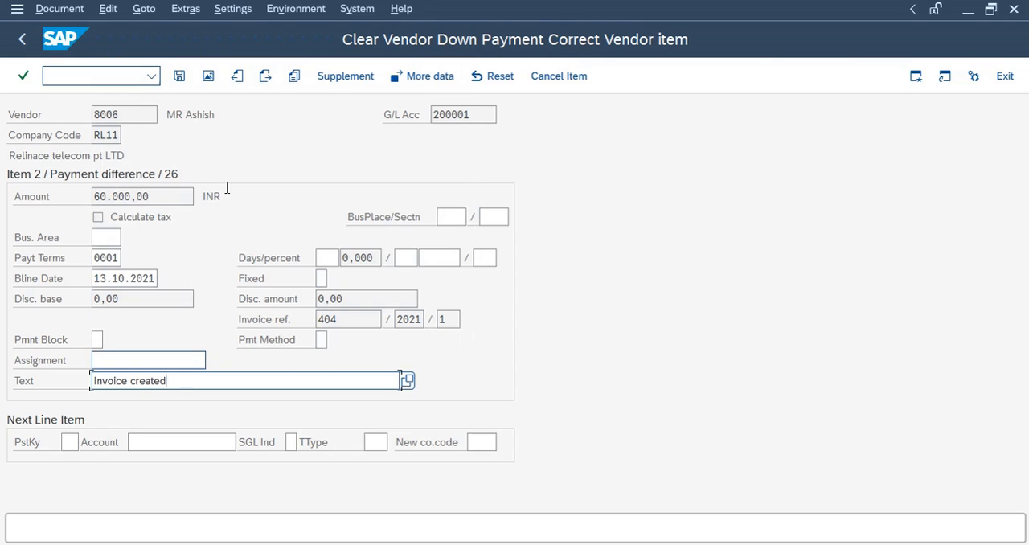
pyautogui.hotkey('ctrl', 'a')
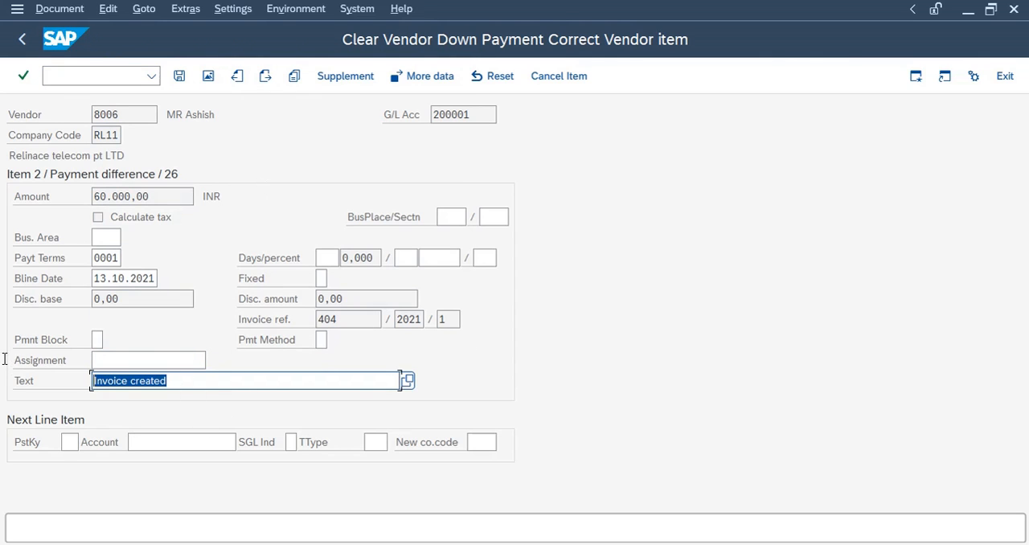
pyautogui.write('Trandfer to Recon')
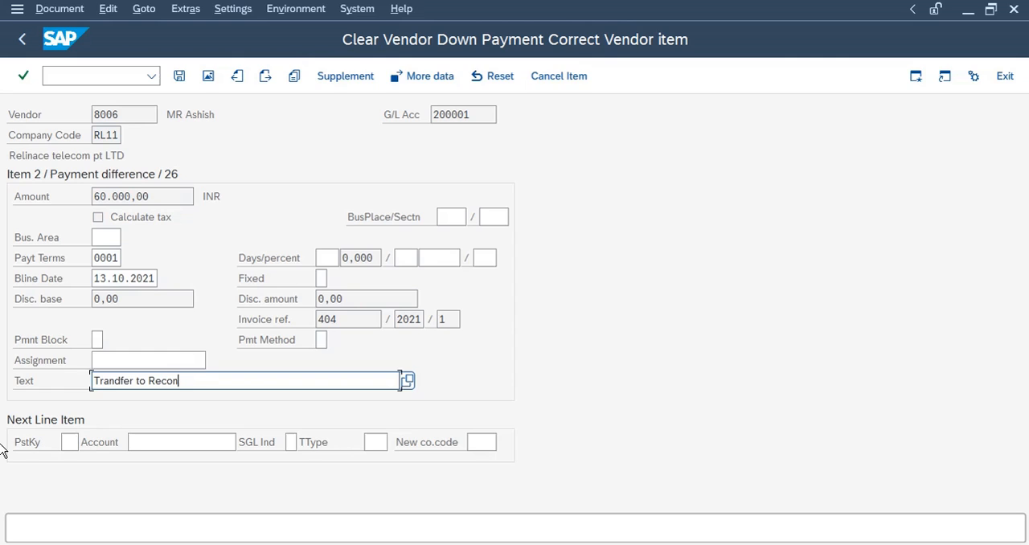
pyautogui.press('Return')
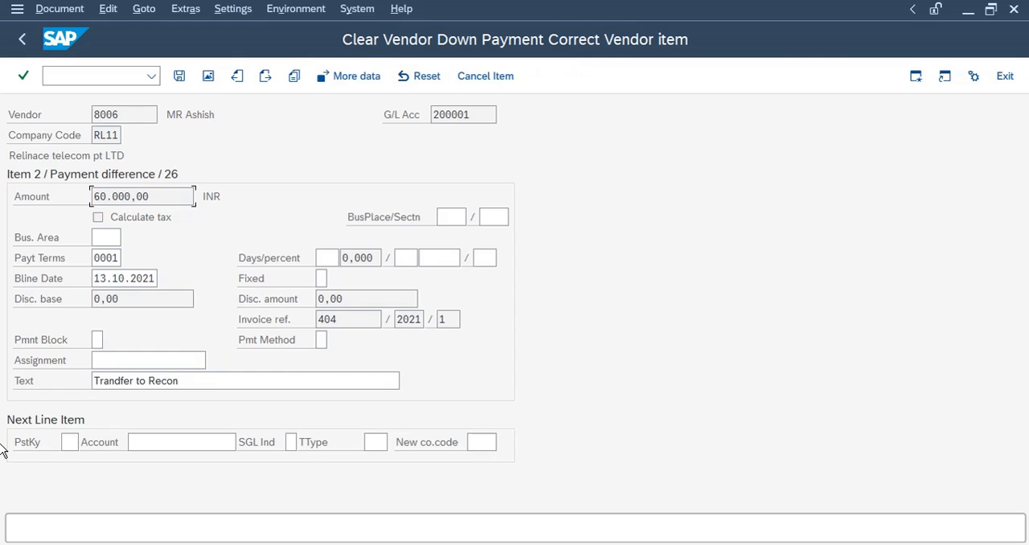
pyautogui.click(207, 76)
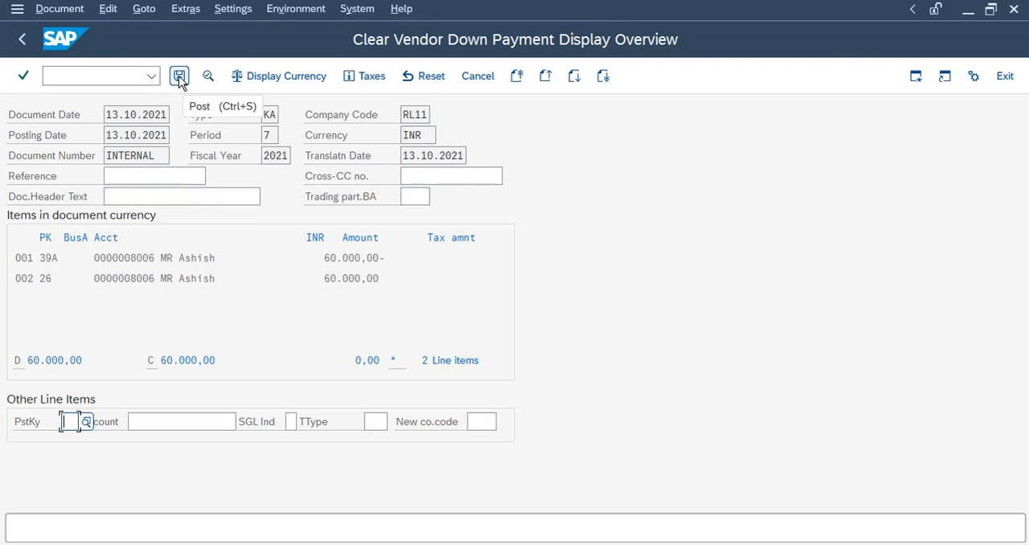
pyautogui.click(180, 77)
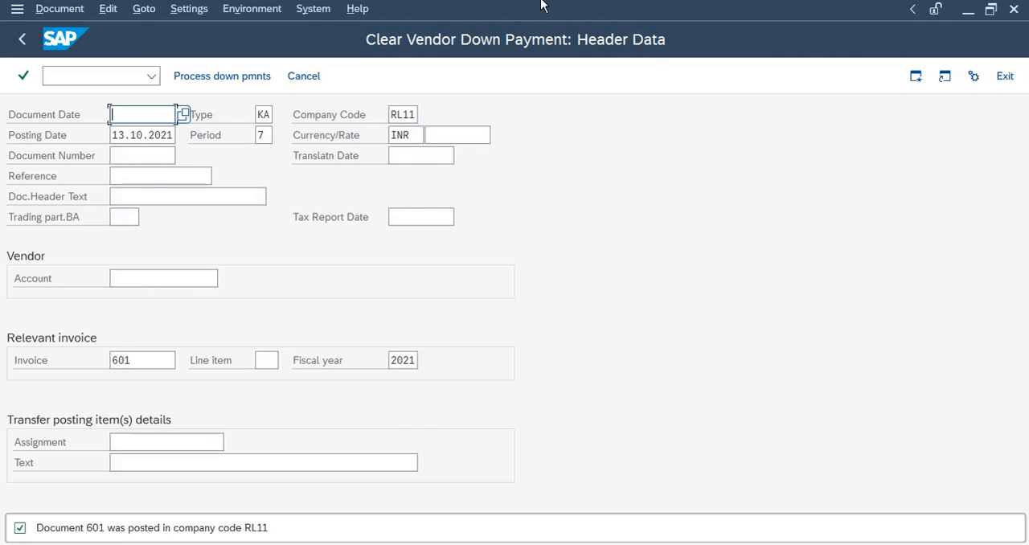
# Switch to another SAP session and run FBL1N for vendor 8006's open items, then return to the selection screen
pyautogui.click(322, 544)
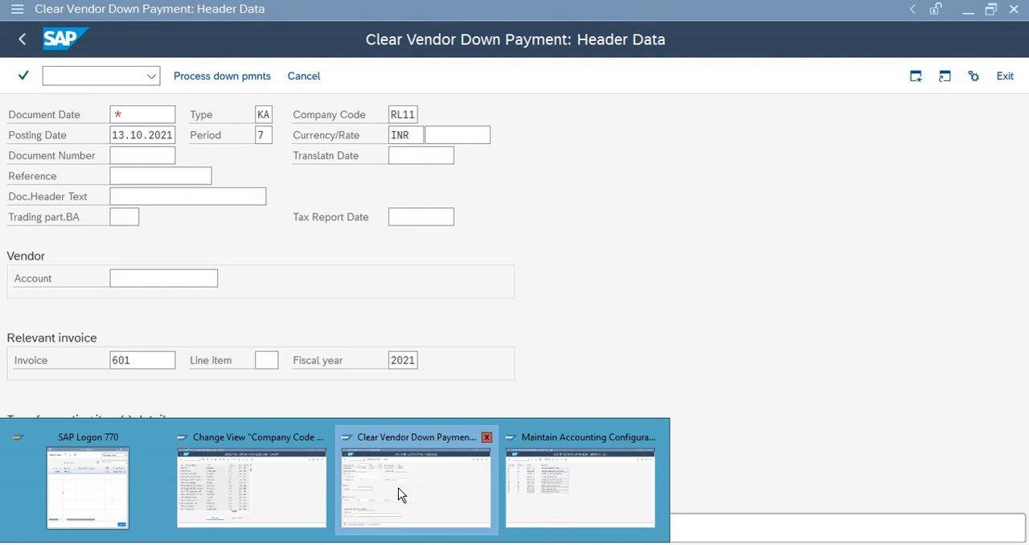
pyautogui.click(250, 481)
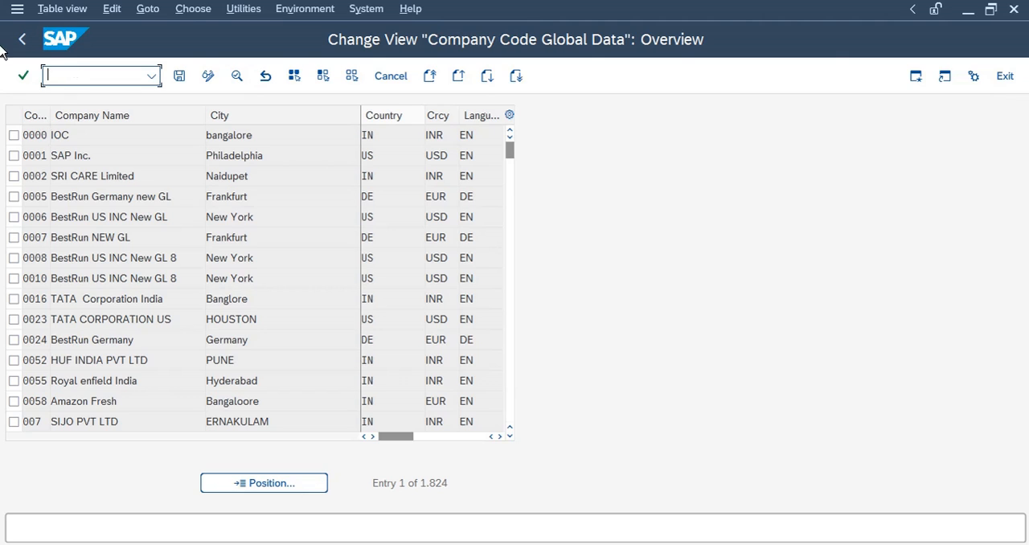
pyautogui.write('/nf')
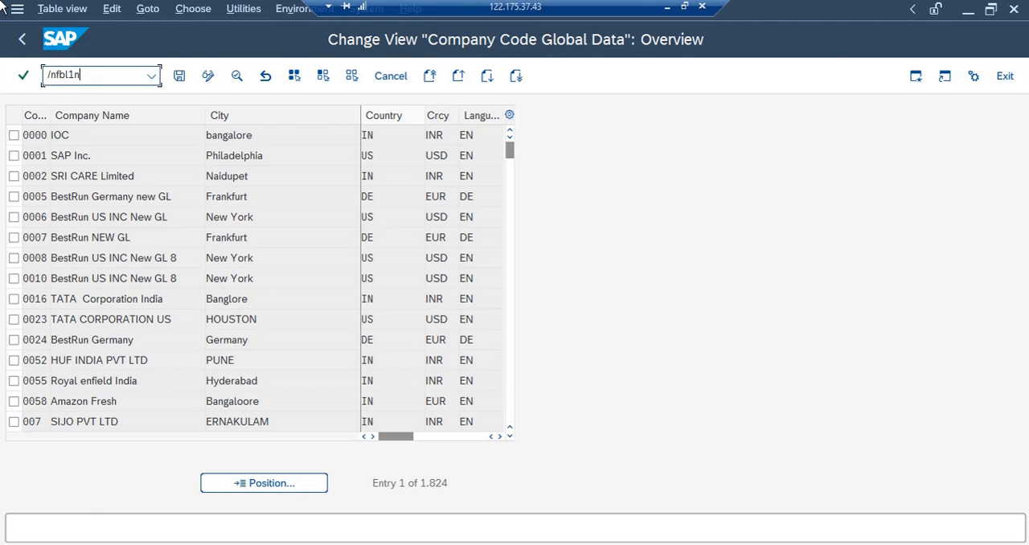
pyautogui.write('bl1n')
pyautogui.press('Return')
pyautogui.scroll(-5, 119, 485)
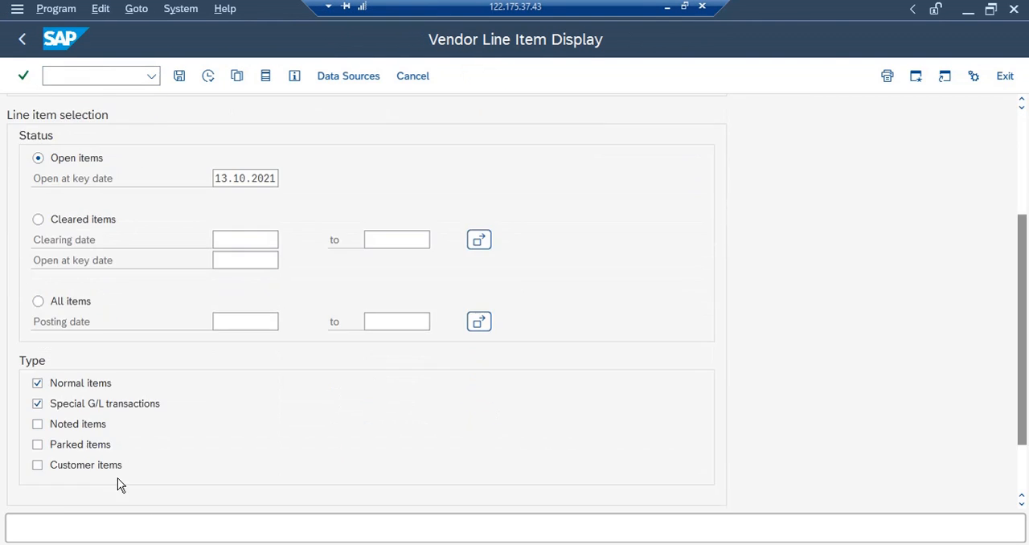
pyautogui.scroll(-1, 119, 485)
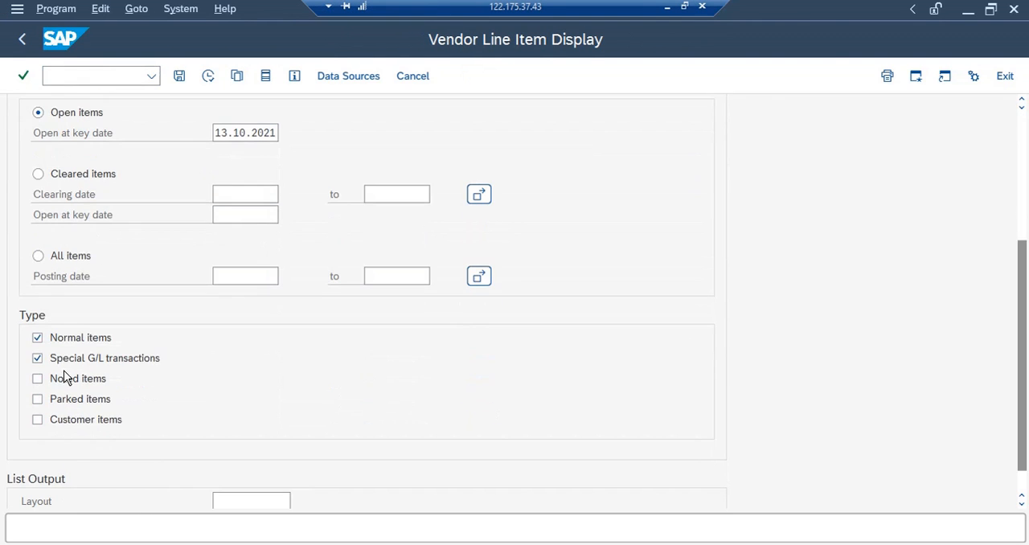
pyautogui.click(209, 77)
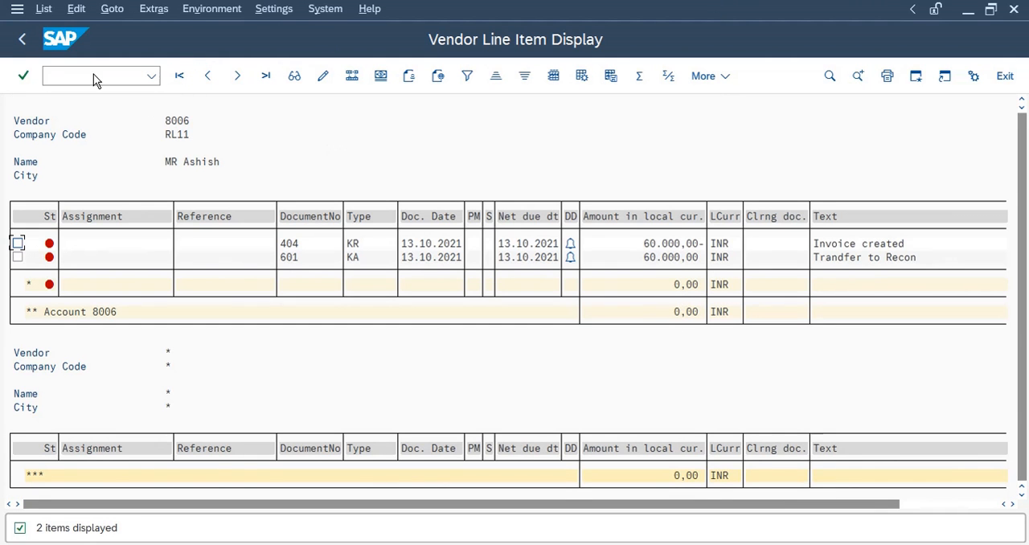
pyautogui.click(22, 38)
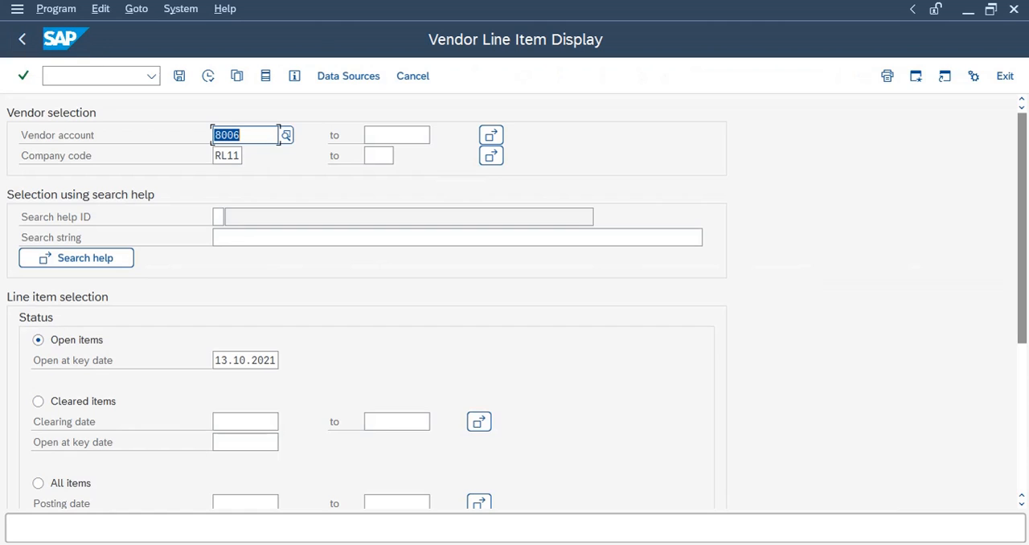
# Start F-44 for vendor account 8006 and post the clearing of invoice 404 against transfer document 601
pyautogui.click(552, 503)
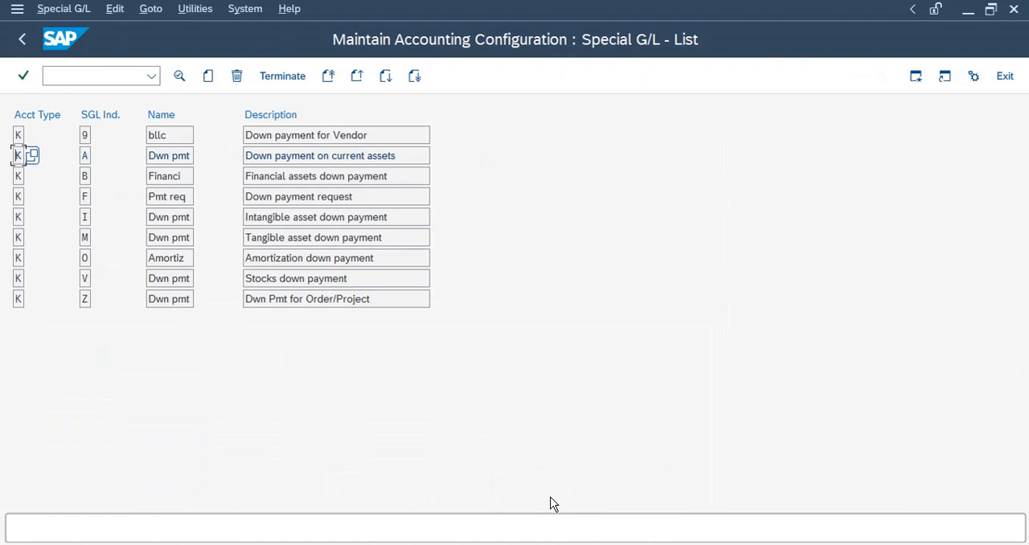
pyautogui.click(90, 76)
pyautogui.write('/n')
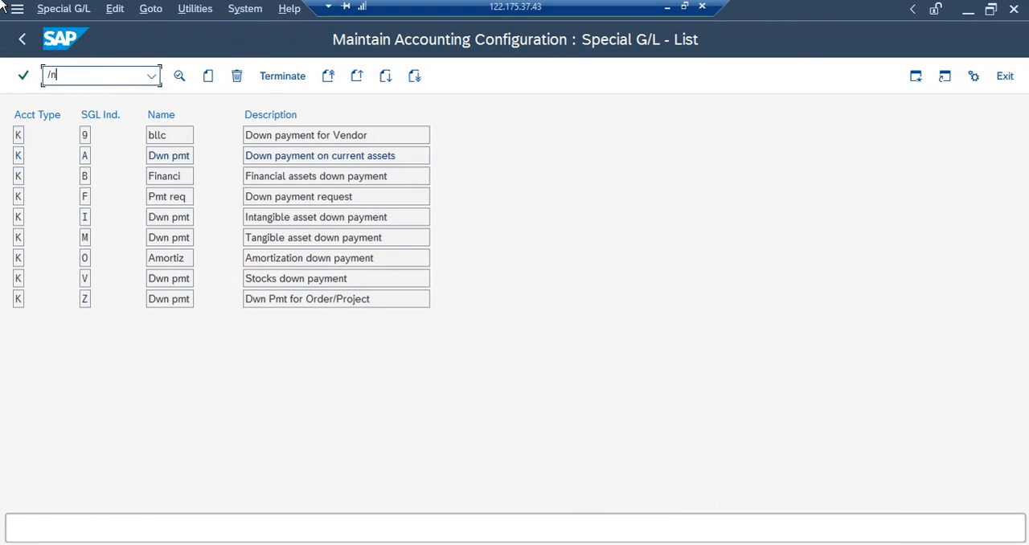
pyautogui.write('f-44')
pyautogui.press('Return')
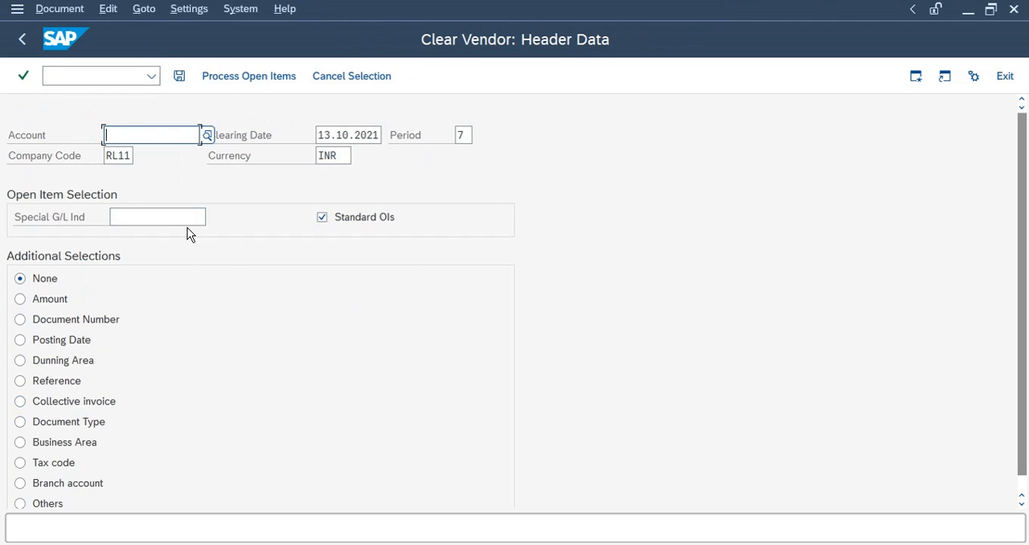
pyautogui.write('8006')
pyautogui.press('Return')
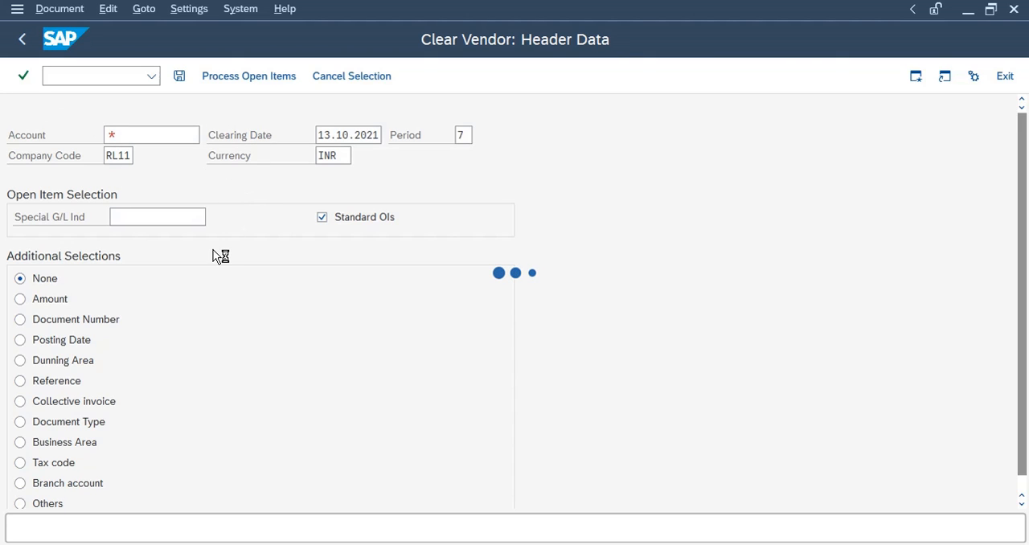
pyautogui.write('8006')
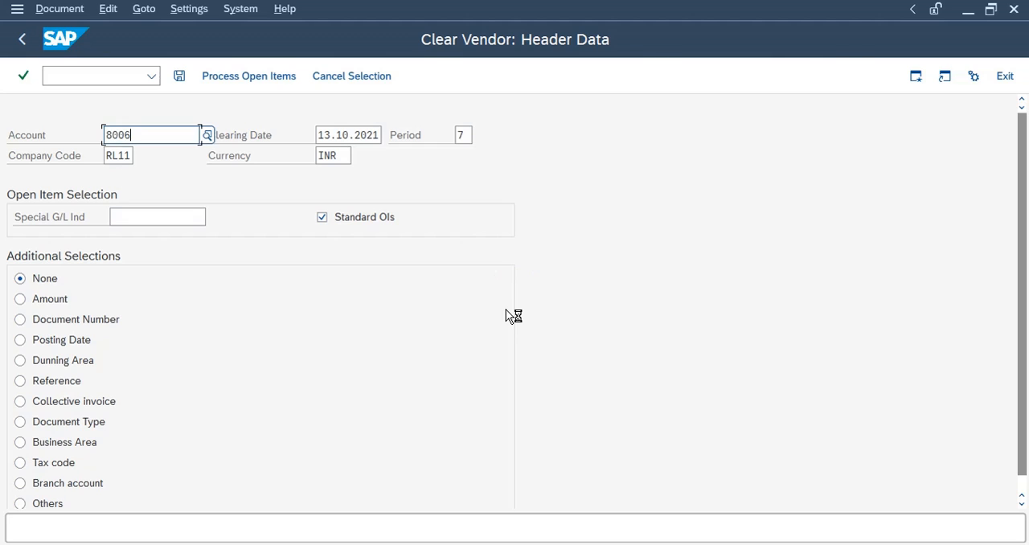
pyautogui.press('Return')
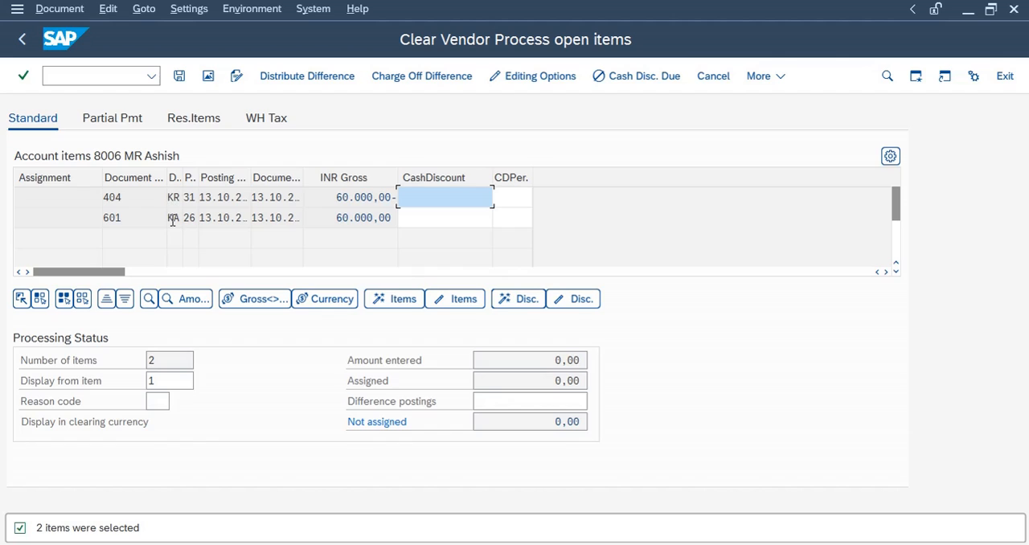
pyautogui.click(414, 219)
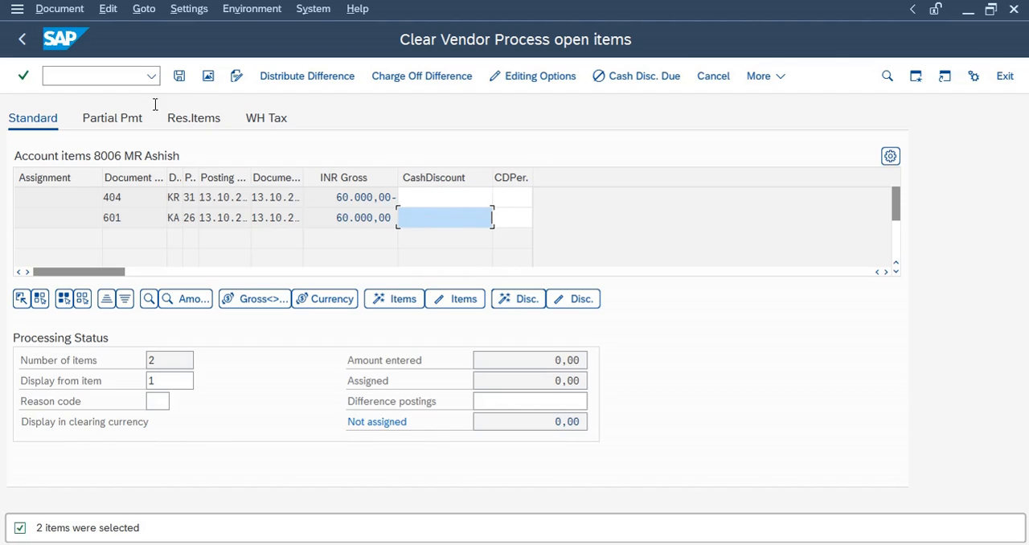
pyautogui.click(181, 74)
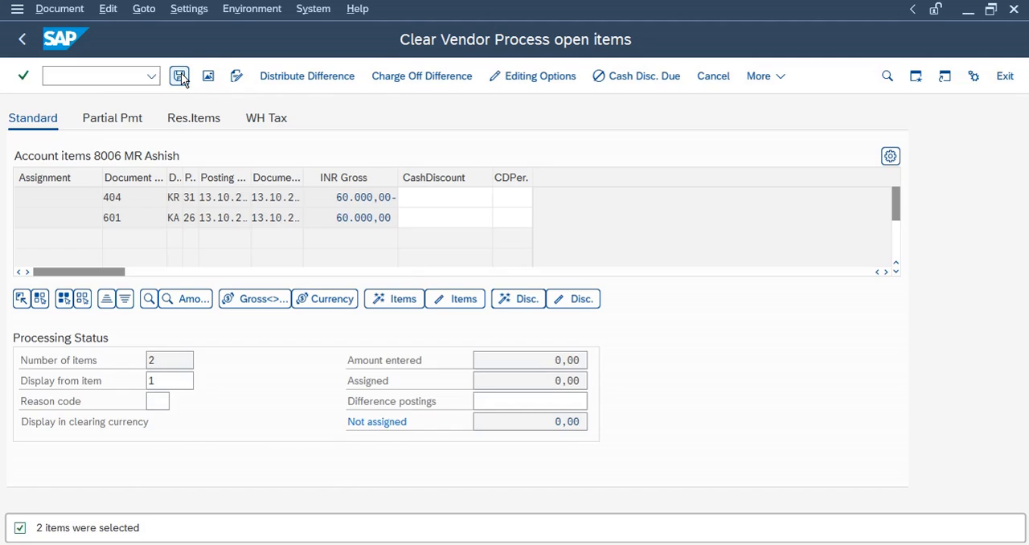
# Switch to the FBL1N session and display all line items for vendor 8006, then return to the selection screen
pyautogui.moveTo(210, 543)
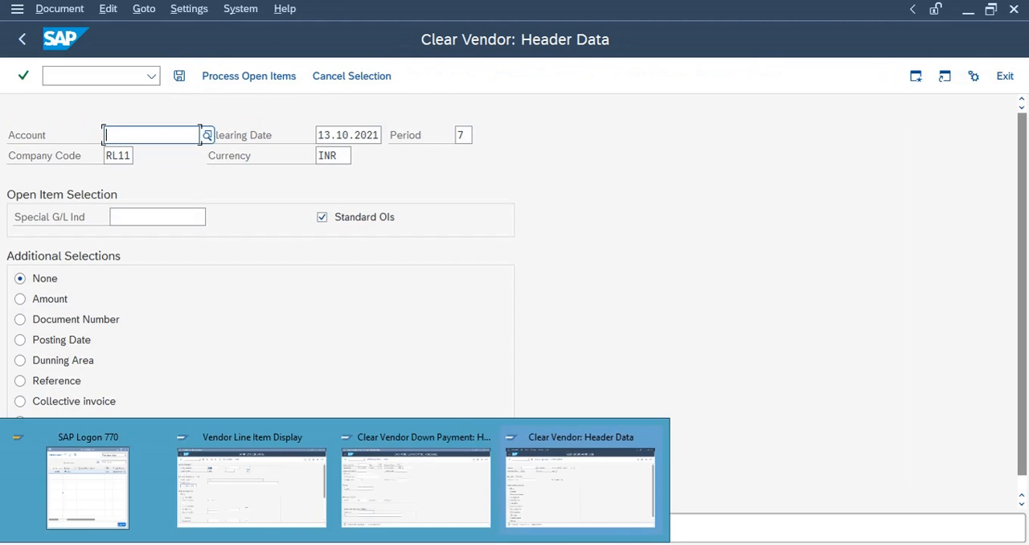
pyautogui.click(221, 494)
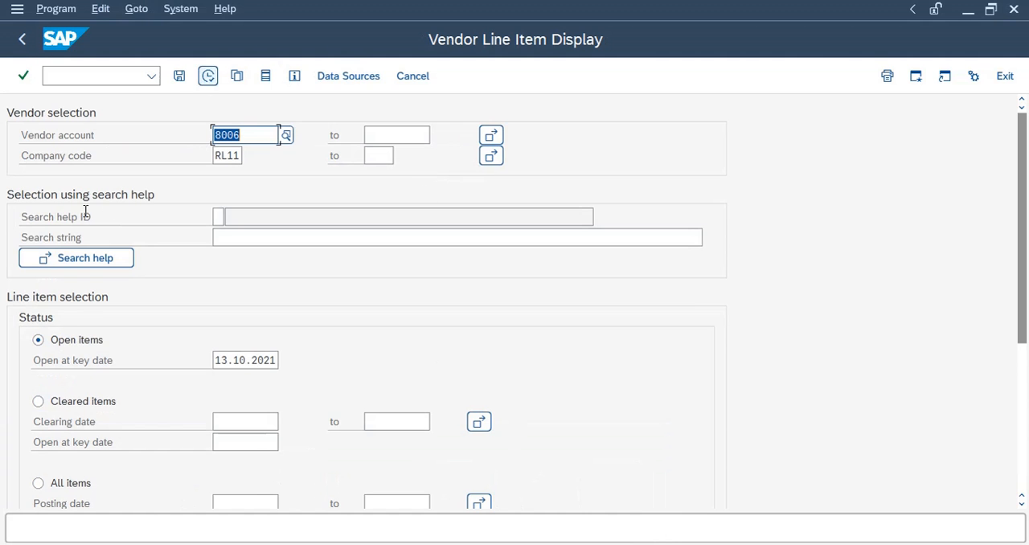
pyautogui.click(207, 77)
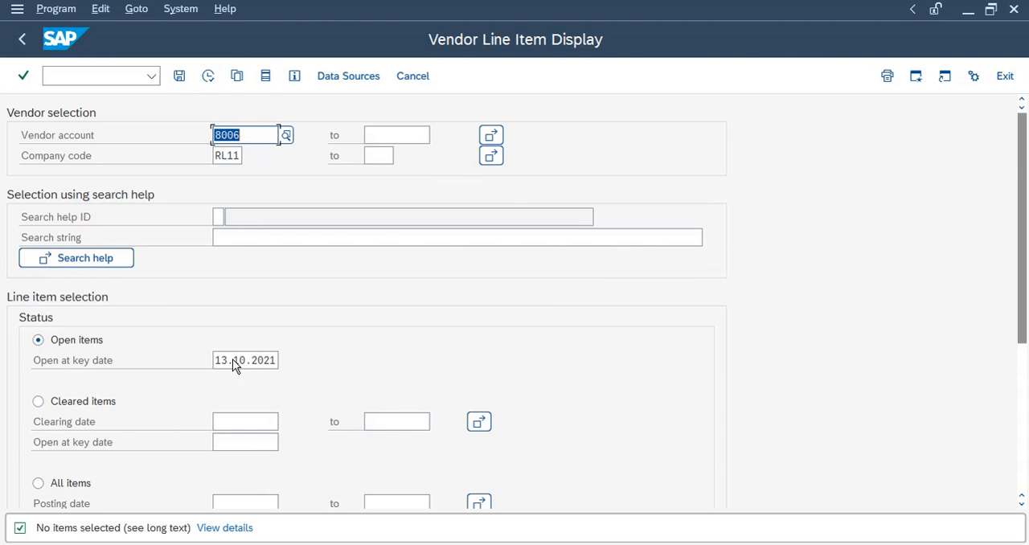
pyautogui.scroll(-3, 161, 322)
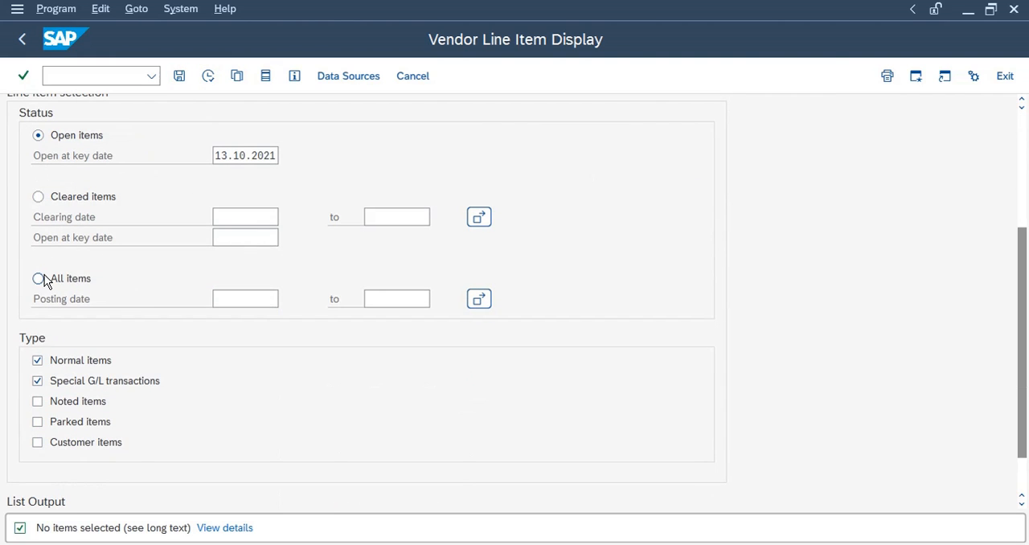
pyautogui.click(208, 77)
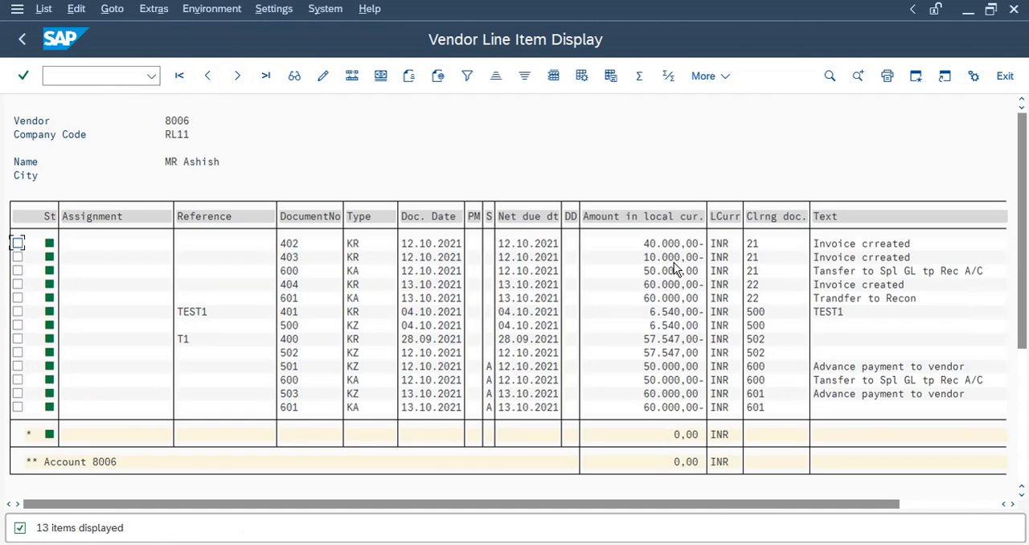
pyautogui.click(670, 285)
pyautogui.click(651, 271)
pyautogui.click(26, 41)
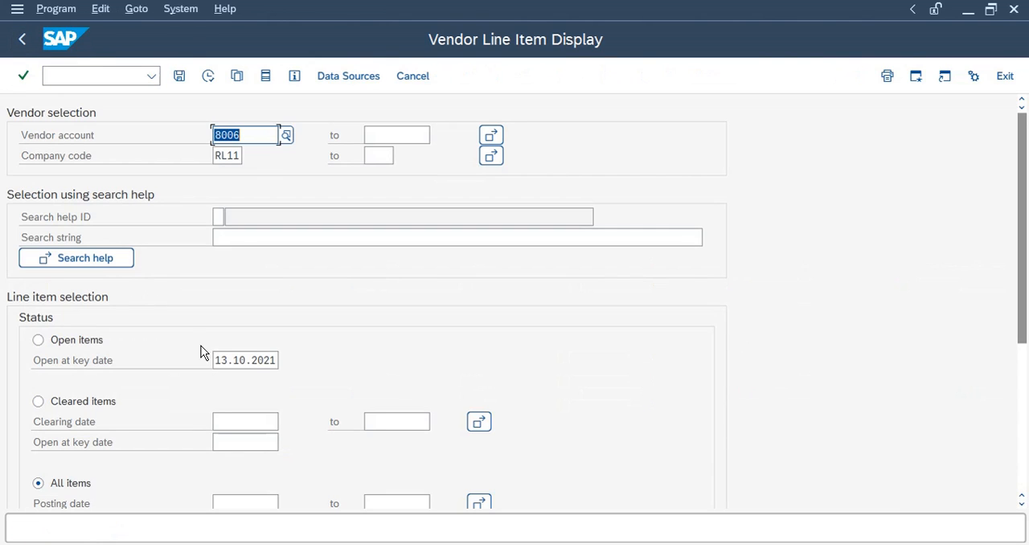
# Run FBL1N for vendor 8006's cleared items with a clearing date range of 13.10.2021 to 13.10.2021
pyautogui.click(241, 422)
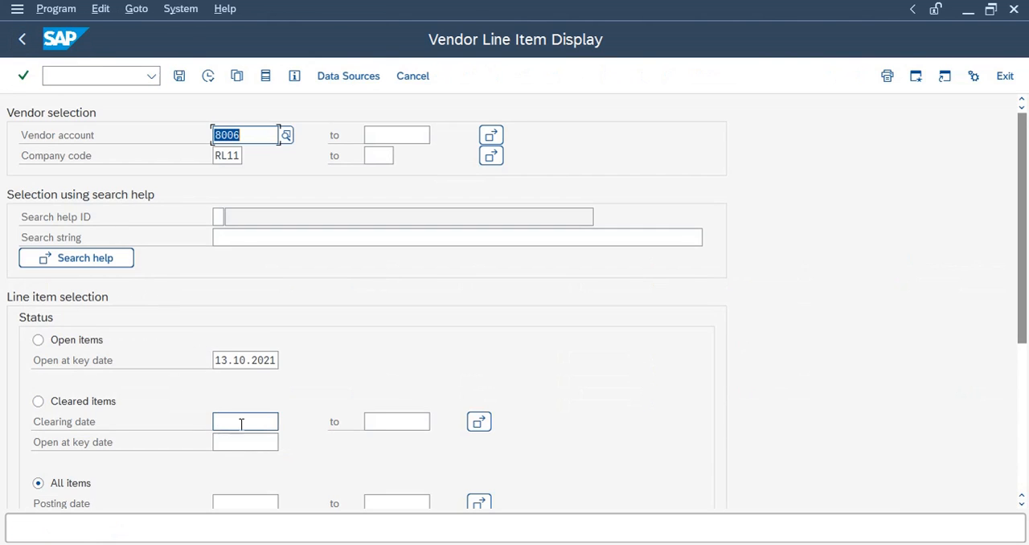
pyautogui.click(286, 421)
pyautogui.doubleClick(218, 363)
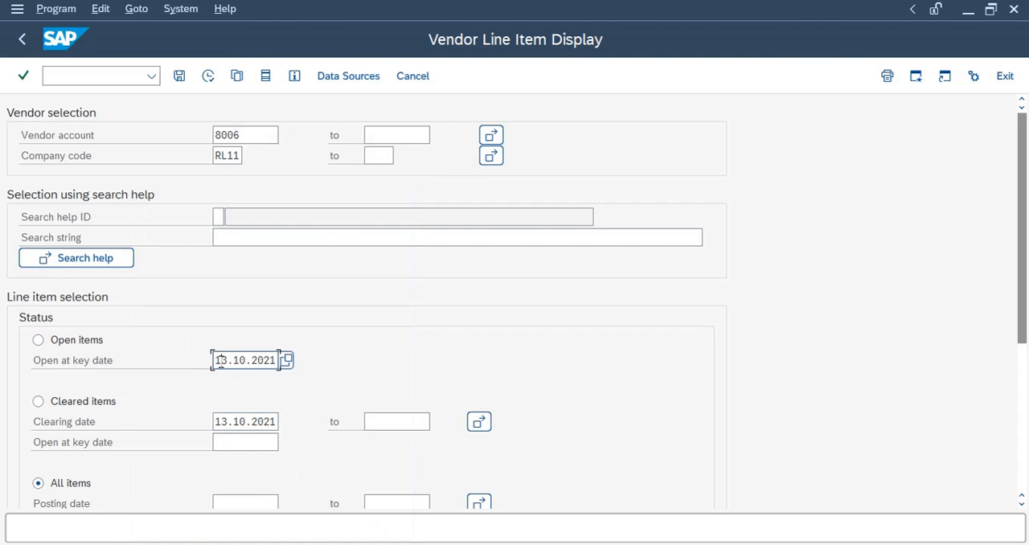
pyautogui.doubleClick(238, 423)
pyautogui.hotkey('ctrl', 'c')
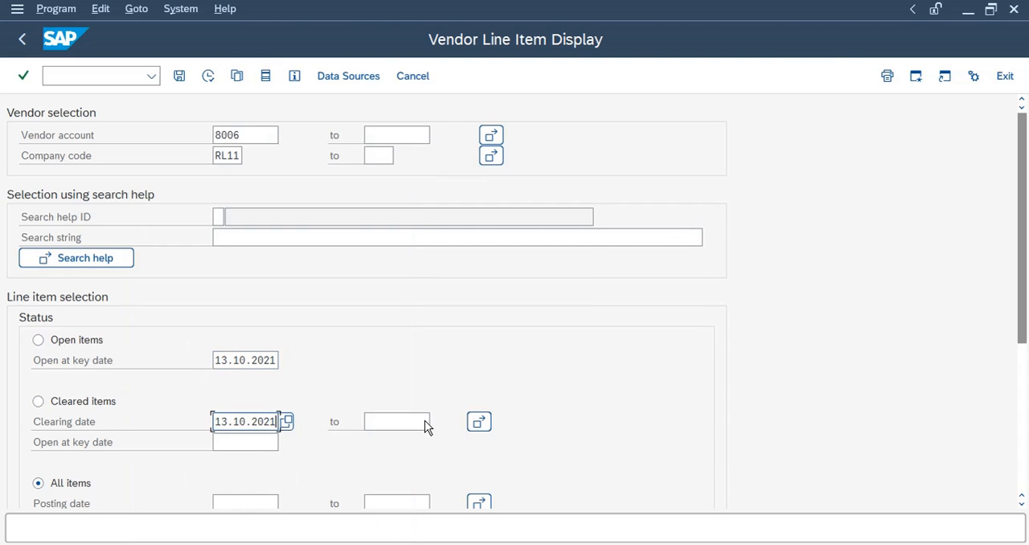
pyautogui.click(393, 421)
pyautogui.hotkey('ctrl', 'v')
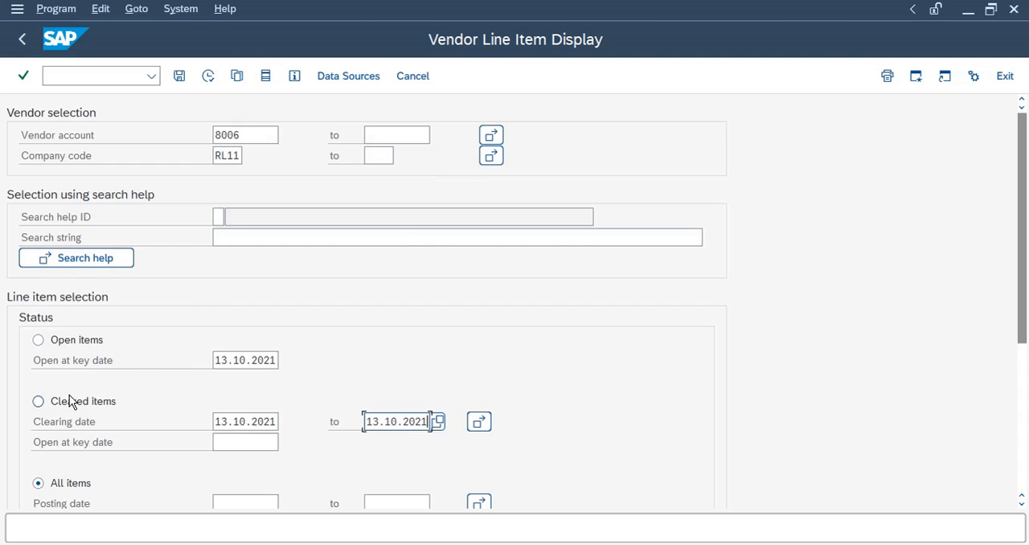
pyautogui.click(38, 401)
pyautogui.click(209, 75)
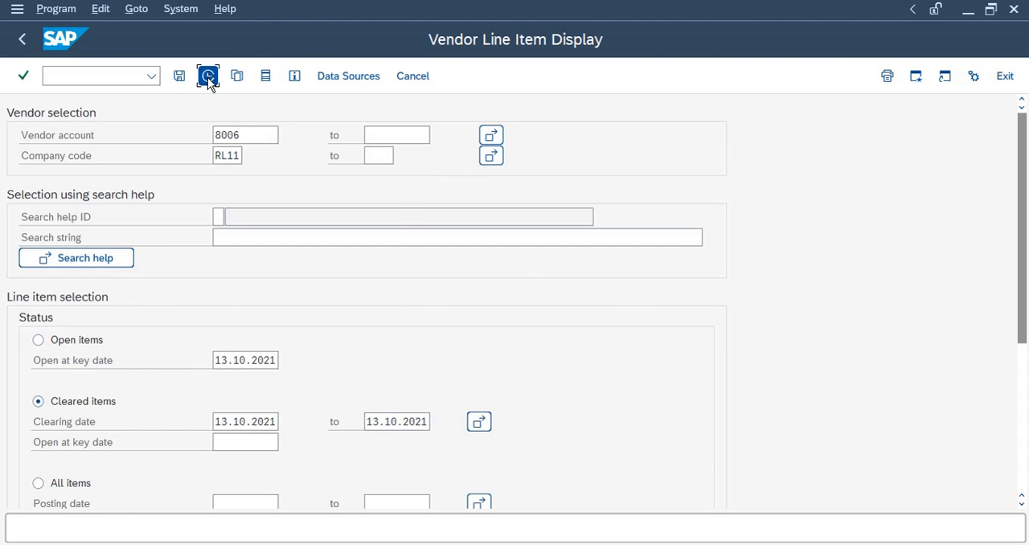